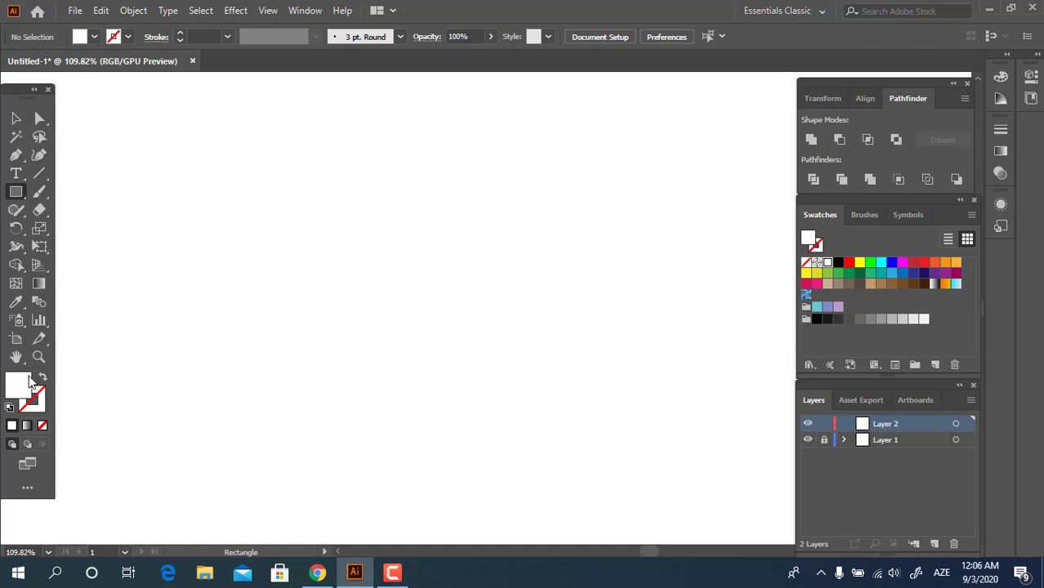
- Set the fill color to brown 7F5647 and draw a wide rectangle in the middle of the canvas
{"action": "double_click", "coordinate": [18, 387]}
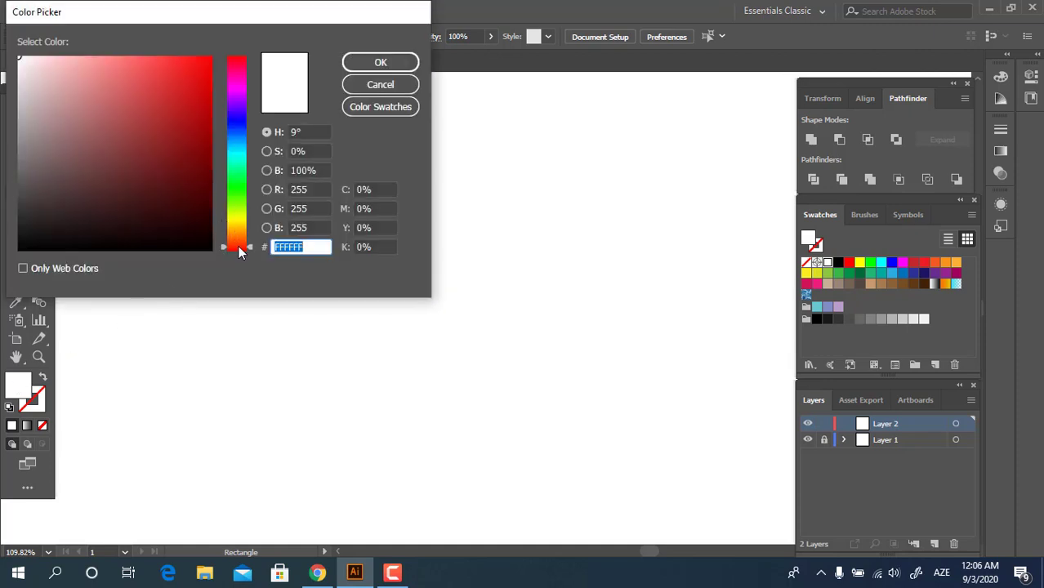
{"action": "left_click_drag", "start_coordinate": [239, 252], "coordinate": [239, 249]}
{"action": "left_click", "coordinate": [105, 159]}
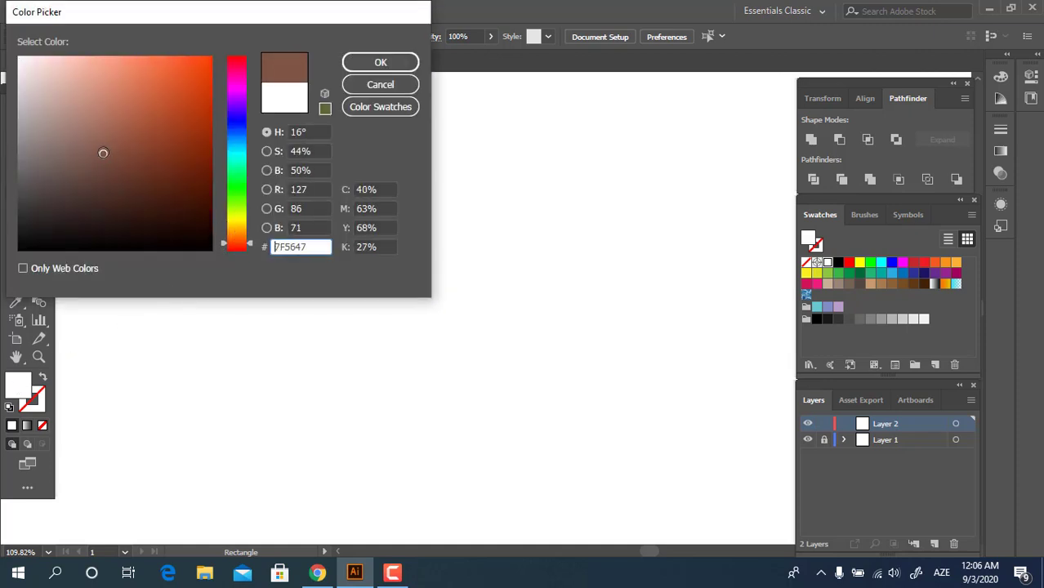
{"action": "left_click", "coordinate": [380, 63]}
{"action": "left_click_drag", "start_coordinate": [219, 175], "coordinate": [603, 418]}
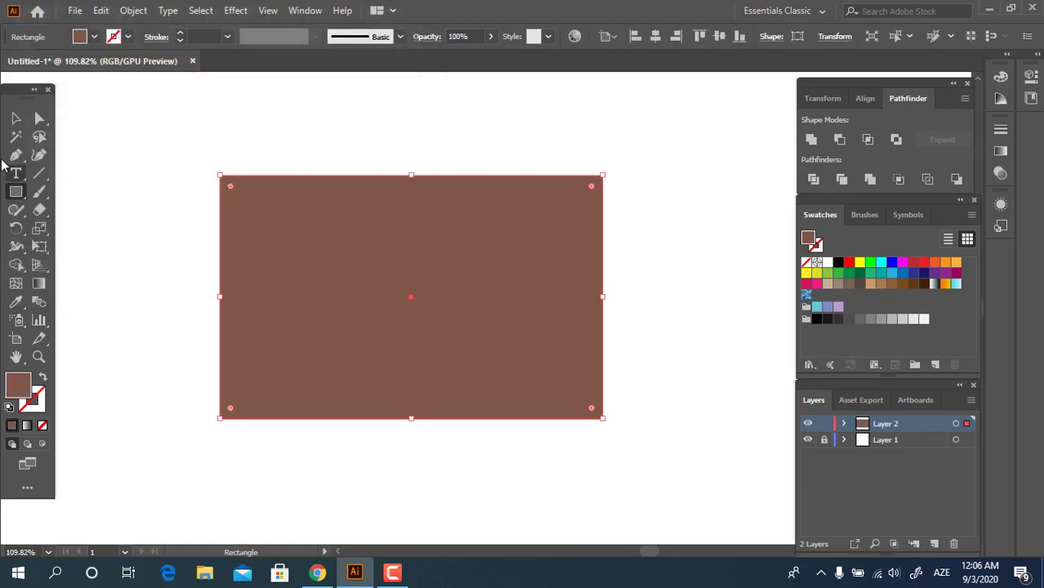
- Center the brown rectangle horizontally and vertically on the artboard
{"action": "left_click", "coordinate": [17, 118]}
{"action": "left_click", "coordinate": [653, 38]}
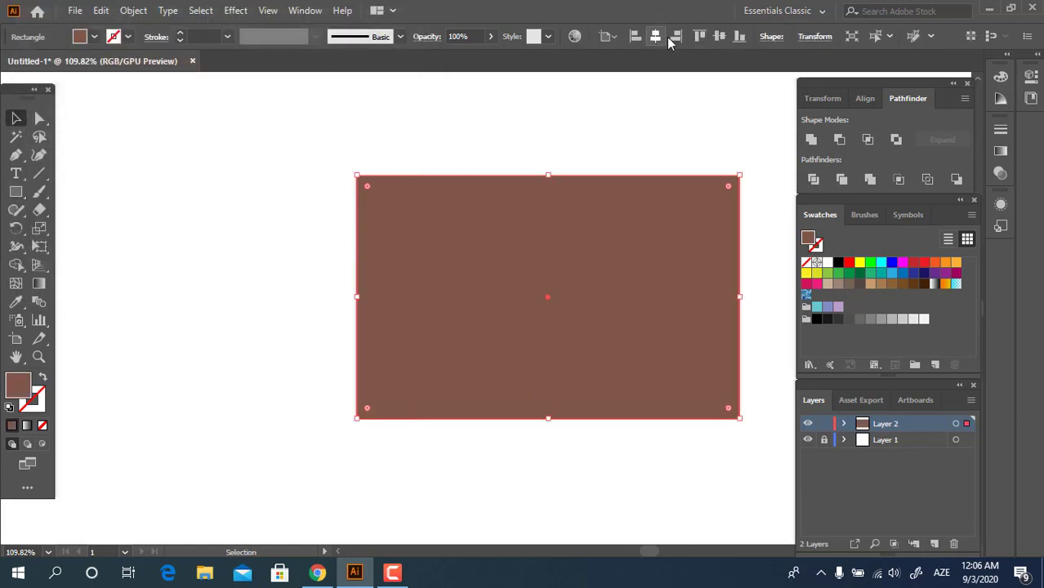
{"action": "left_click", "coordinate": [718, 36]}
{"action": "key", "text": "space"}
{"action": "left_click_drag", "start_coordinate": [711, 249], "coordinate": [522, 240]}
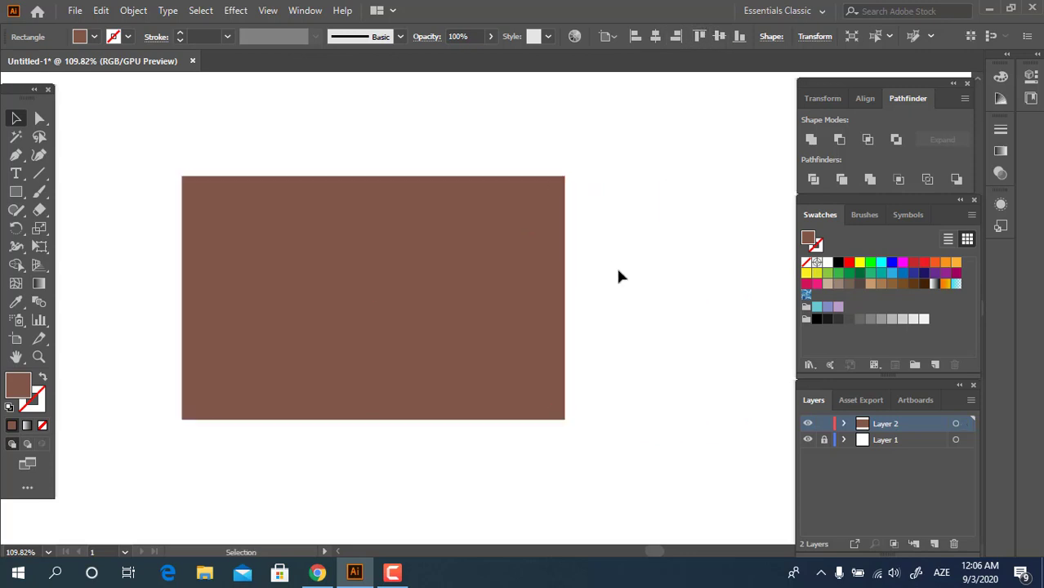
{"action": "left_click", "coordinate": [619, 274]}
- Round all four corners of the brown rectangle slightly
{"action": "left_click", "coordinate": [423, 326]}
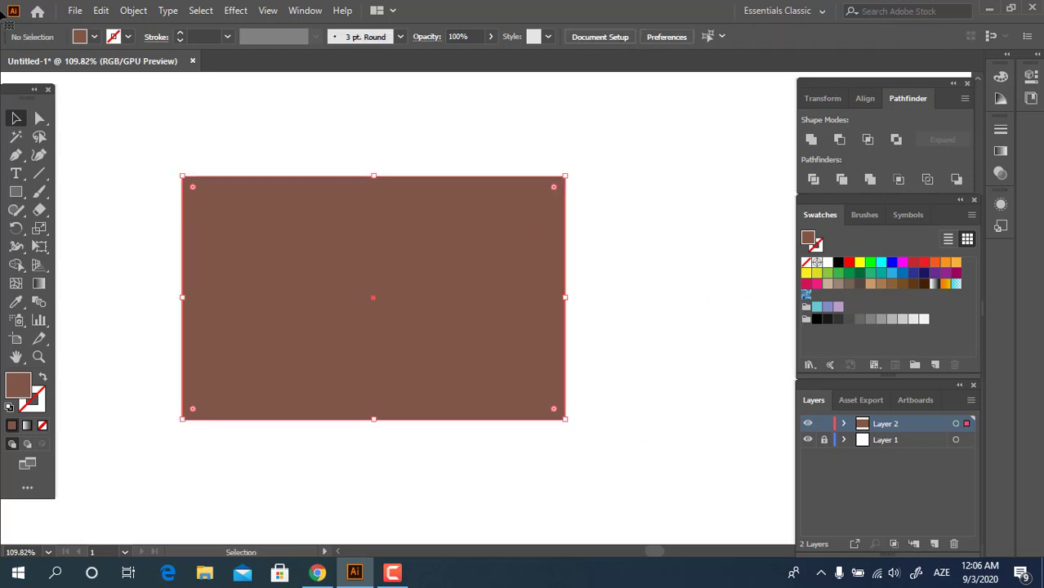
{"action": "left_click", "coordinate": [40, 119]}
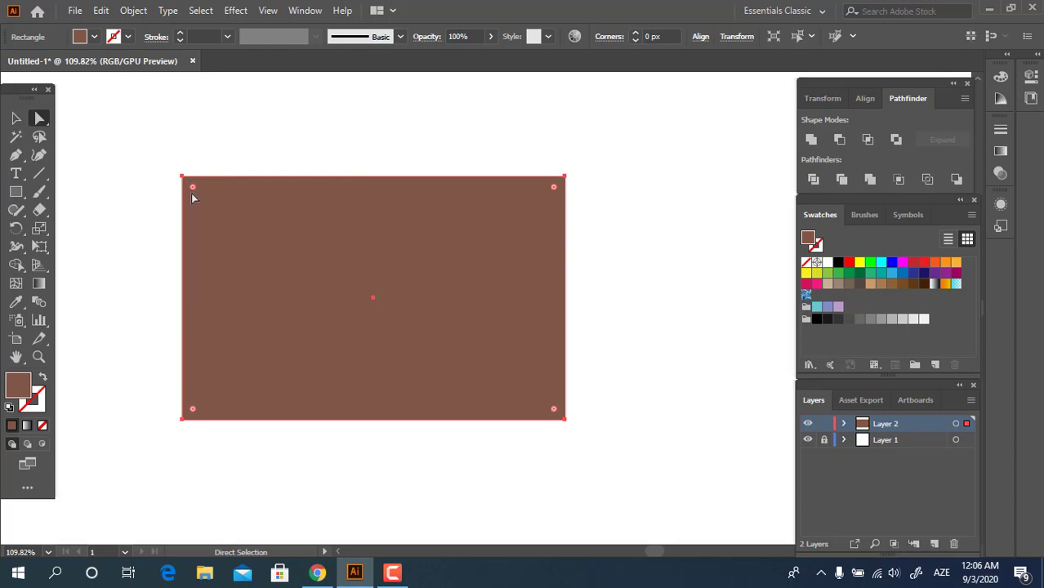
{"action": "mouse_move", "coordinate": [191, 192]}
{"action": "left_mouse_down"}
{"action": "mouse_move", "coordinate": [230, 221]}
{"action": "mouse_move", "coordinate": [200, 196]}
{"action": "left_mouse_up"}
{"action": "key", "text": "ctrl+z"}
{"action": "left_click", "coordinate": [663, 355]}
{"action": "key", "text": "z"}
{"action": "left_click_drag", "start_coordinate": [662, 296], "coordinate": [603, 332]}
{"action": "key", "text": "space"}
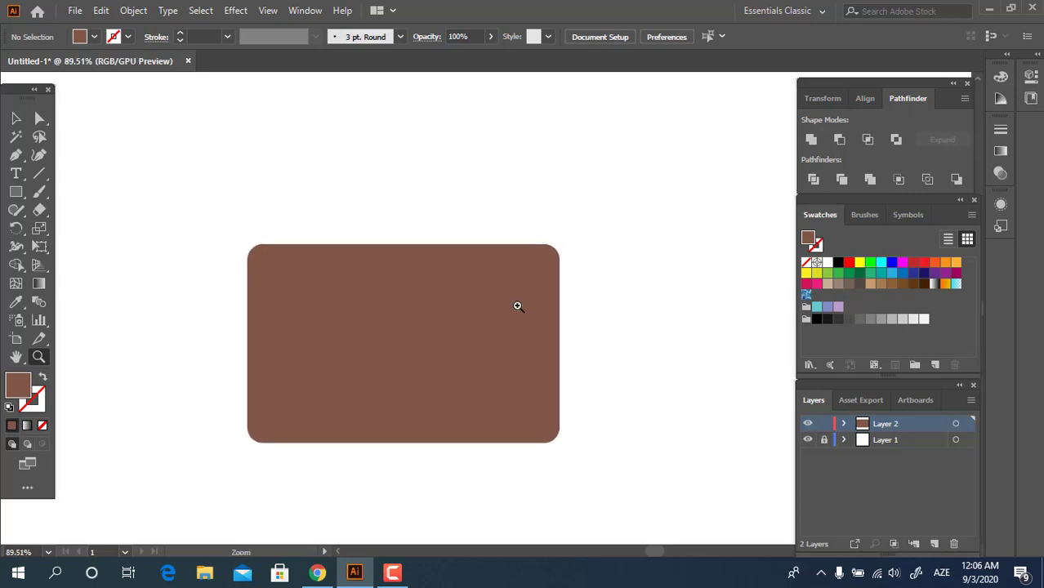
{"action": "left_click_drag", "start_coordinate": [518, 306], "coordinate": [532, 320]}
- Draw a flat ellipse, wider than the rectangle, over the rectangle's upper half
{"action": "left_click_drag", "start_coordinate": [22, 196], "coordinate": [82, 226]}
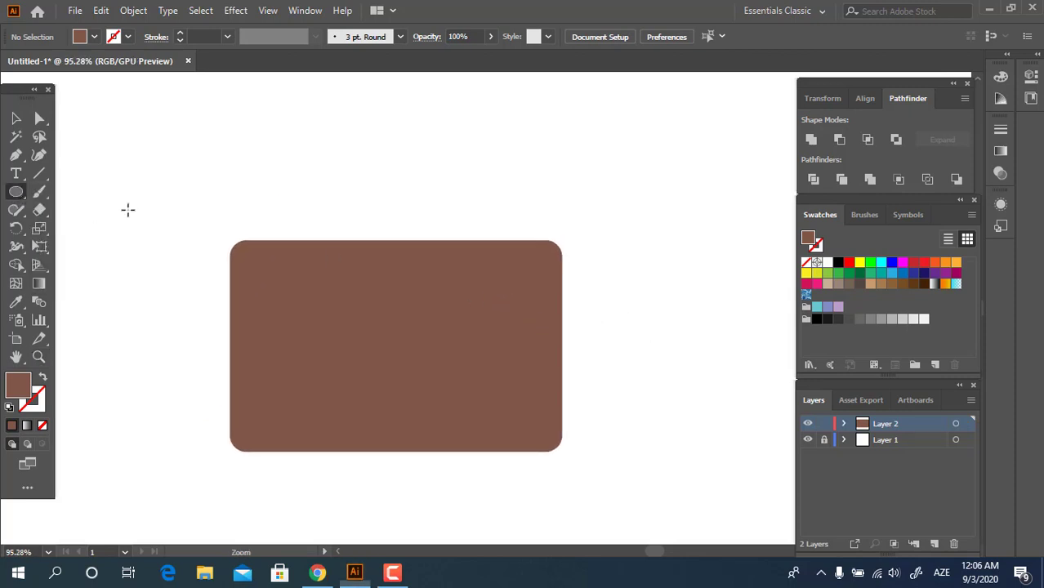
{"action": "left_click_drag", "start_coordinate": [145, 168], "coordinate": [614, 354]}
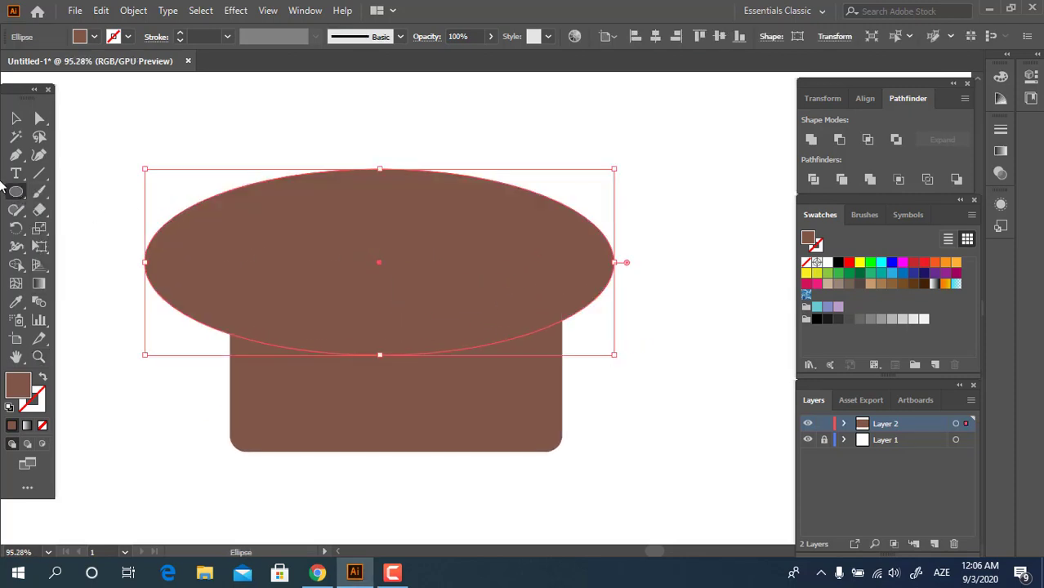
{"action": "left_click", "coordinate": [15, 118]}
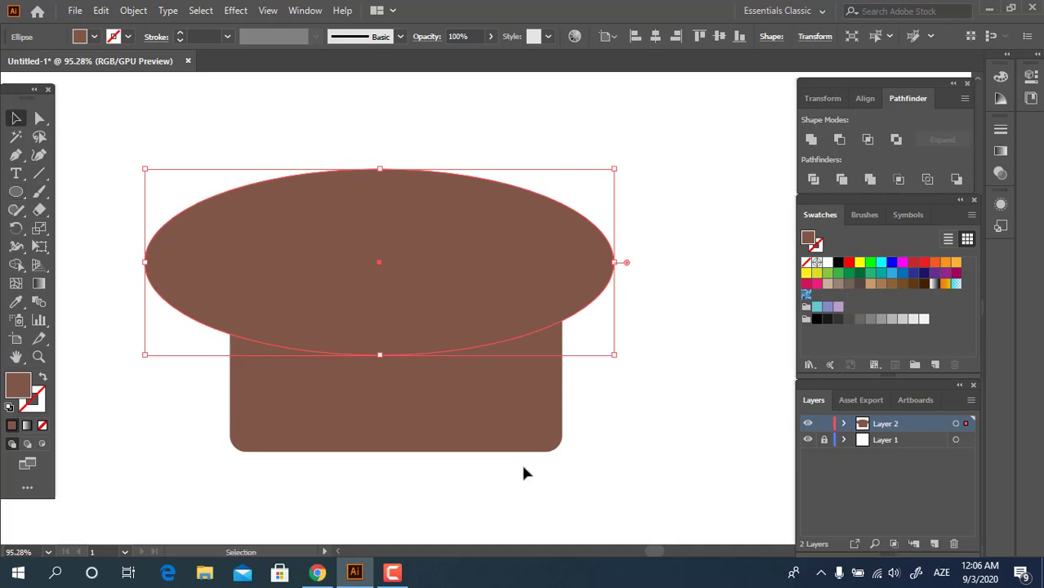
- Align the ellipse and rectangle on their horizontal centers and move the ellipse up slightly
{"action": "left_click_drag", "start_coordinate": [523, 472], "coordinate": [359, 261]}
{"action": "left_click", "coordinate": [654, 37]}
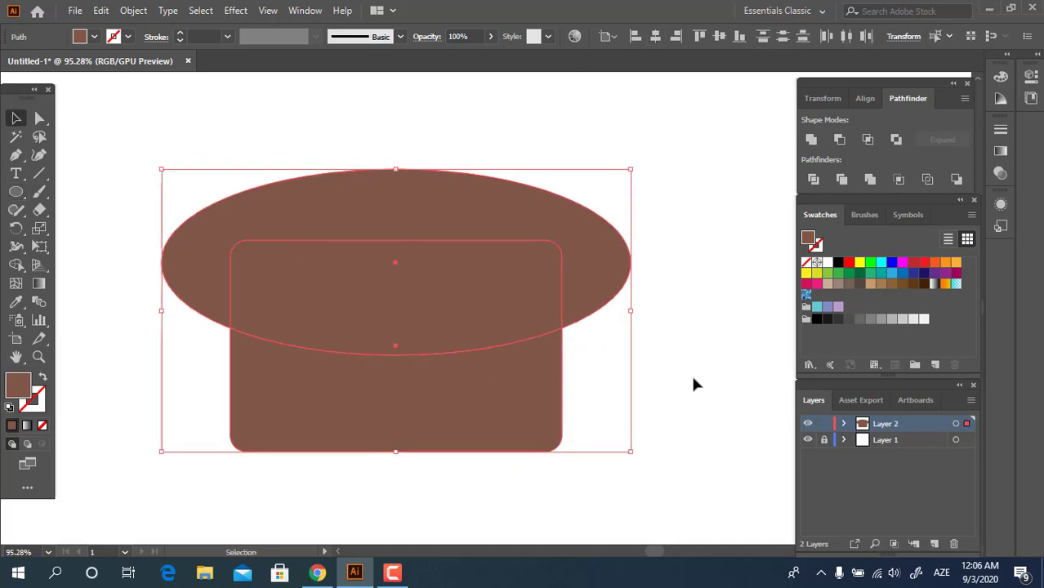
{"action": "left_click", "coordinate": [625, 371]}
{"action": "left_click_drag", "start_coordinate": [564, 304], "coordinate": [562, 298]}
- Fill the rounded rectangle with darker brown 68473C and send it backward behind the ellipse
{"action": "left_click", "coordinate": [380, 405]}
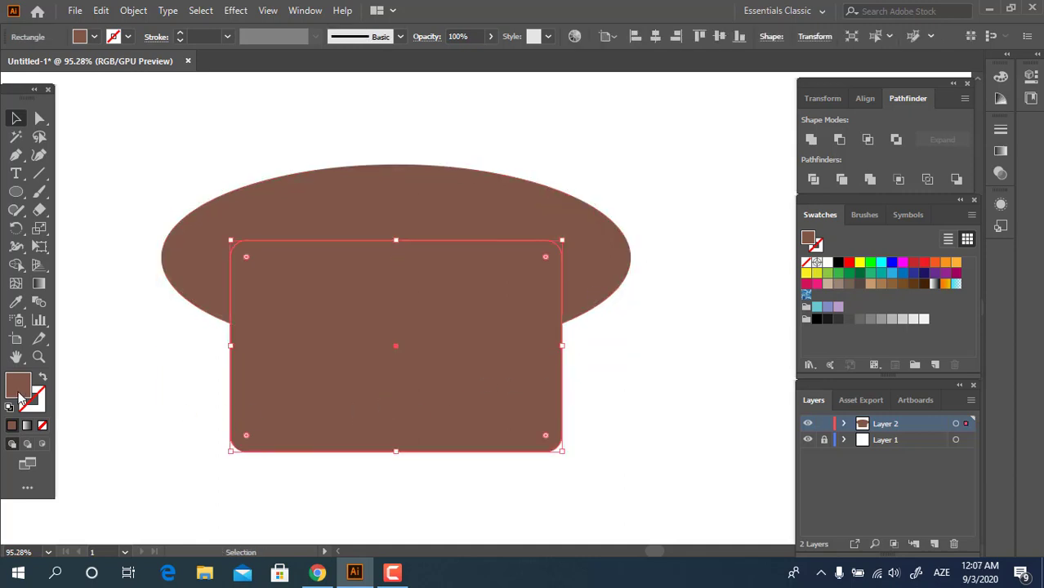
{"action": "double_click", "coordinate": [20, 398]}
{"action": "mouse_move", "coordinate": [122, 122]}
{"action": "left_mouse_down"}
{"action": "mouse_move", "coordinate": [101, 156]}
{"action": "mouse_move", "coordinate": [104, 170]}
{"action": "left_mouse_up"}
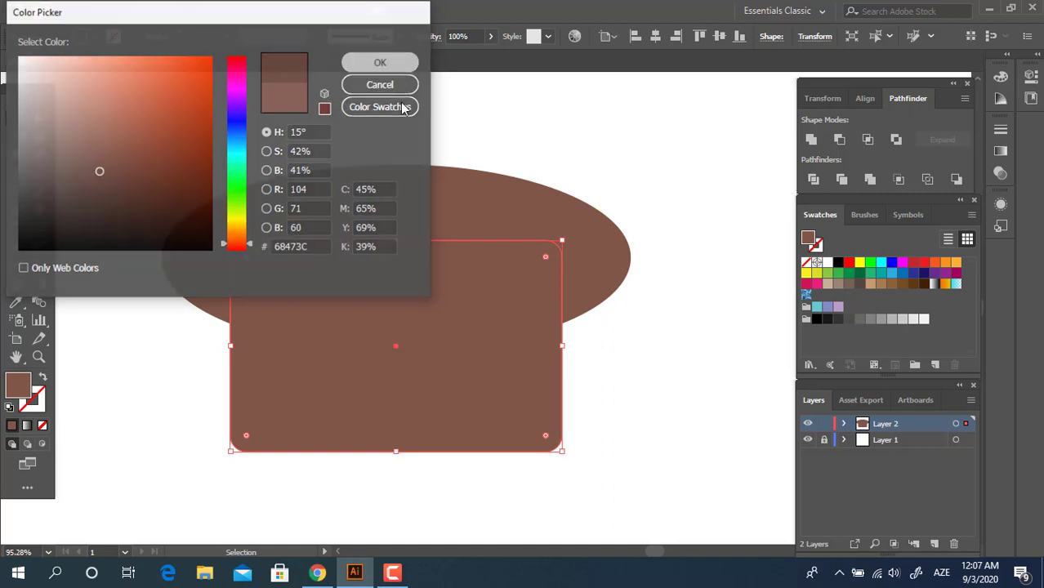
{"action": "left_click", "coordinate": [380, 64]}
{"action": "key", "text": "ctrl+["}
{"action": "key", "text": "z"}
{"action": "left_click_drag", "start_coordinate": [497, 313], "coordinate": [520, 325]}
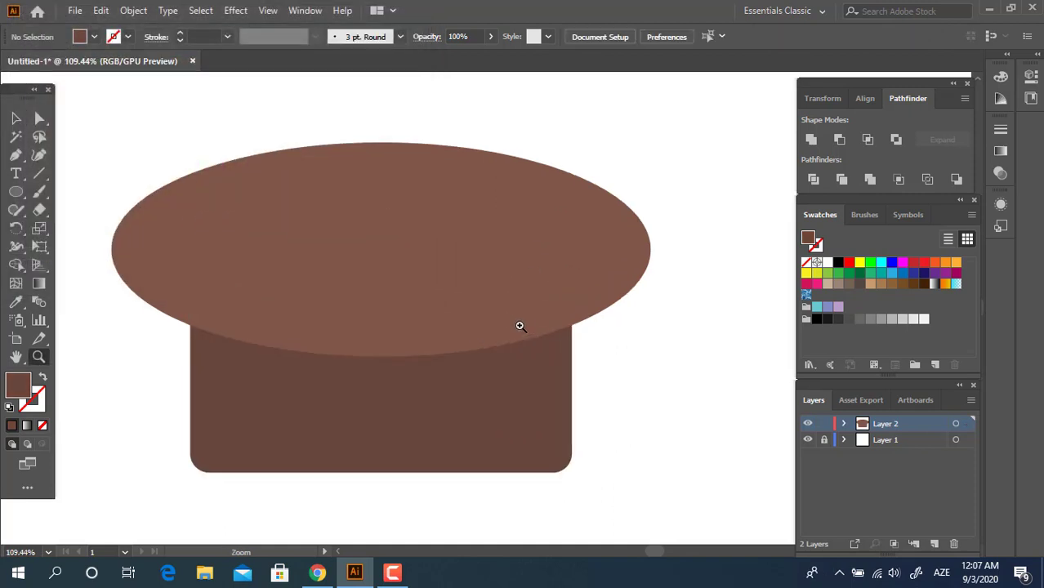
- Copy the ellipse, paste it in front, and move one of the two straight down slightly
{"action": "left_click", "coordinate": [16, 120]}
{"action": "left_click_drag", "start_coordinate": [653, 402], "coordinate": [623, 380]}
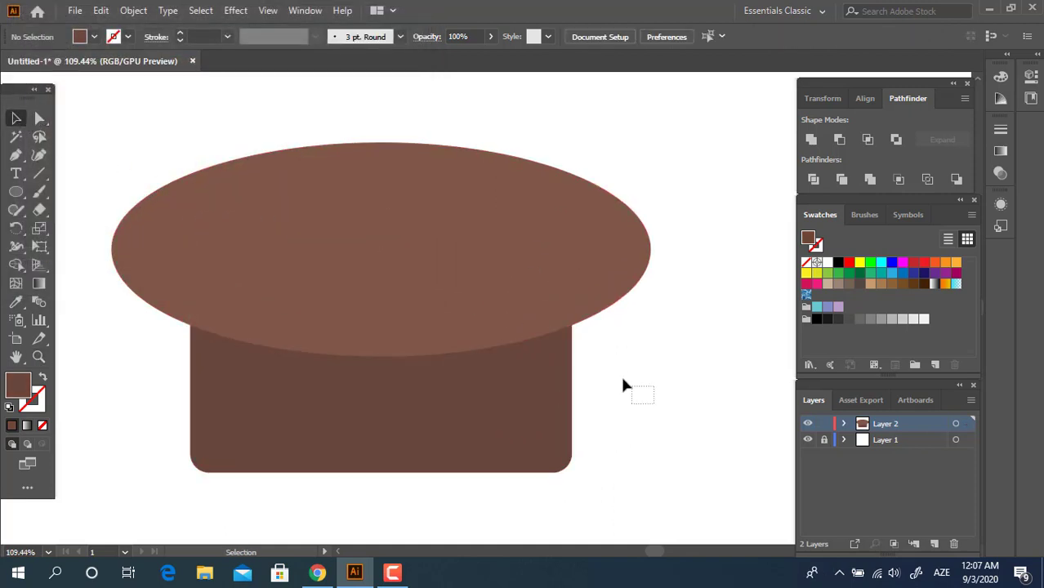
{"action": "left_click_drag", "start_coordinate": [482, 290], "coordinate": [479, 288]}
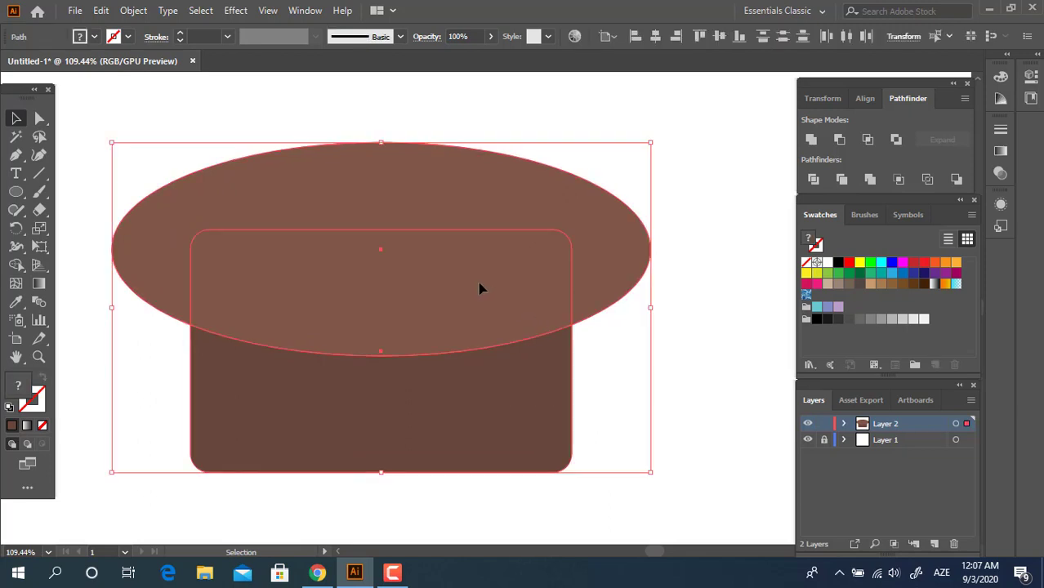
{"action": "left_click", "coordinate": [616, 386]}
{"action": "left_click", "coordinate": [525, 261]}
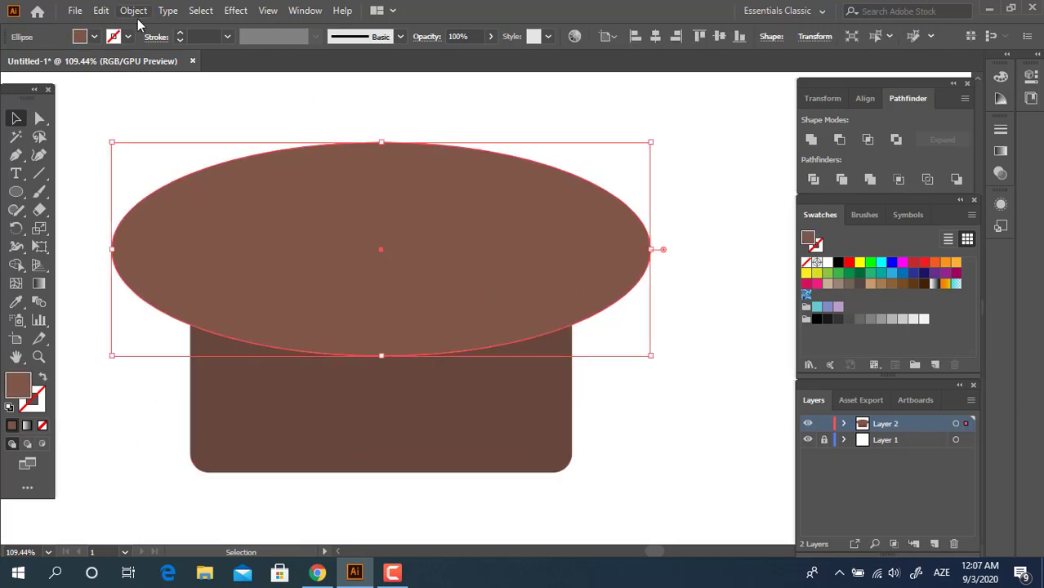
{"action": "left_click", "coordinate": [100, 11]}
{"action": "left_click", "coordinate": [132, 82]}
{"action": "left_click", "coordinate": [101, 10]}
{"action": "left_click", "coordinate": [183, 117]}
{"action": "left_click", "coordinate": [640, 382]}
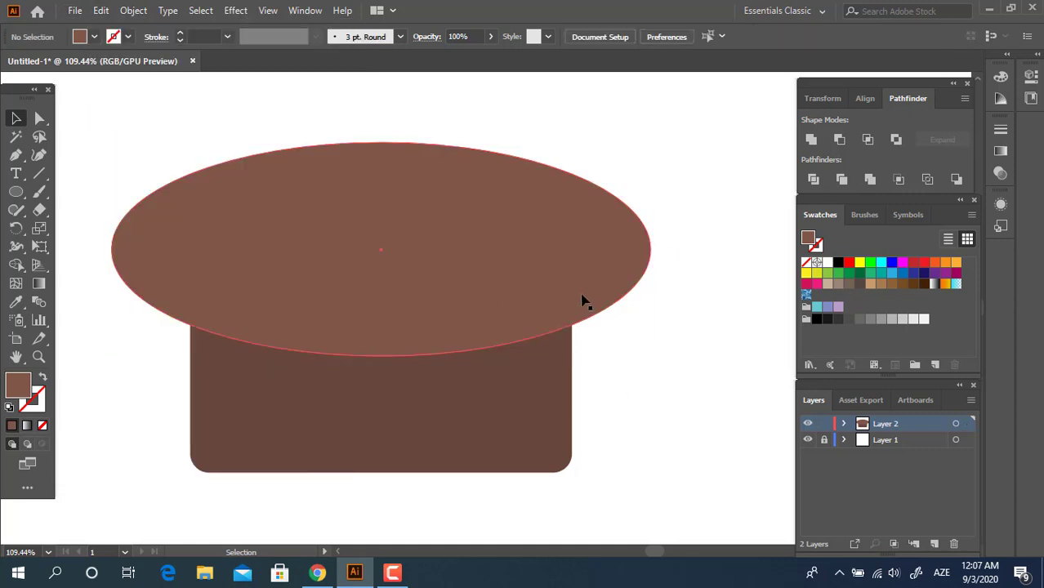
{"action": "left_click_drag", "start_coordinate": [581, 301], "coordinate": [586, 314]}
- Sample the rounded rectangle's brown for the lower ellipse and change its fill to a darker reddish brown
{"action": "left_click", "coordinate": [16, 301]}
{"action": "left_click", "coordinate": [187, 406]}
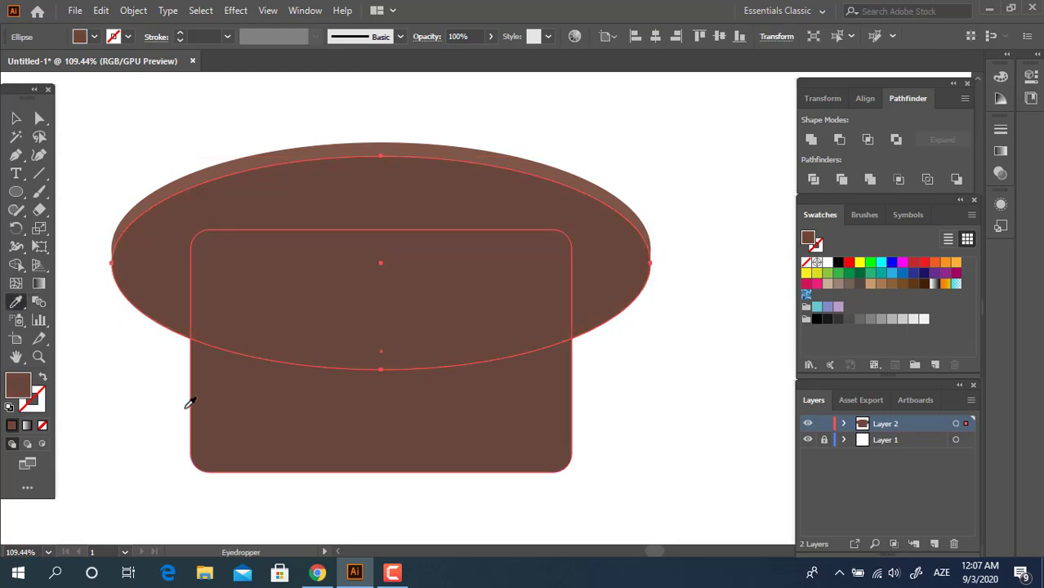
{"action": "double_click", "coordinate": [19, 384]}
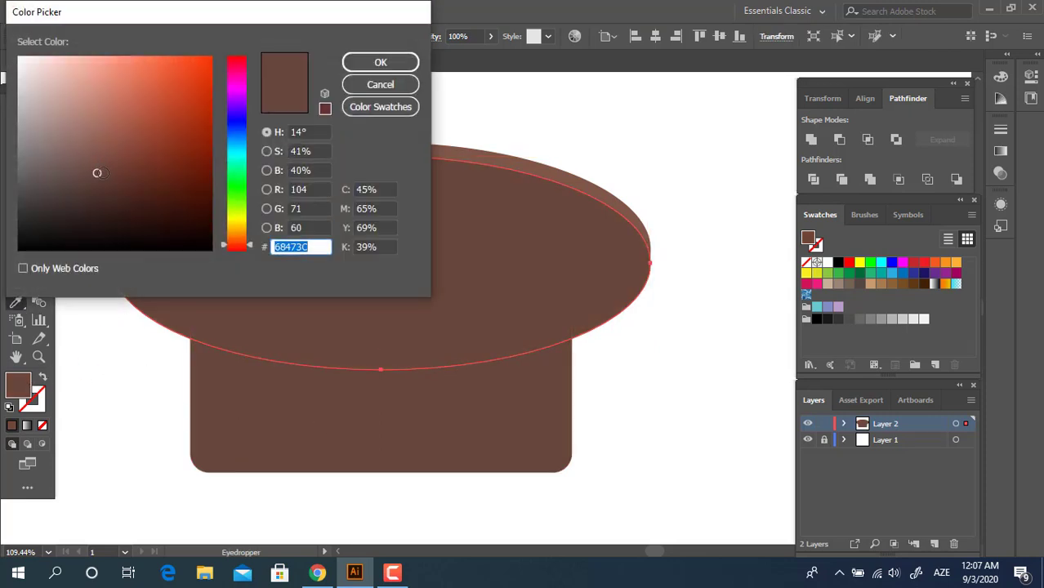
{"action": "left_click", "coordinate": [378, 63]}
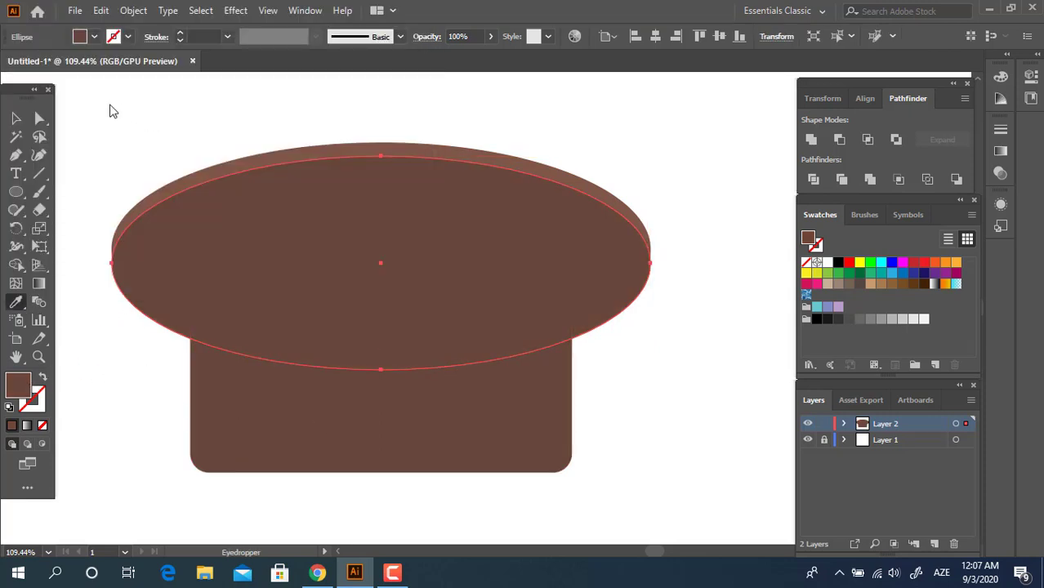
- Send the dark lower ellipse backward behind the lighter ellipse to form the tabletop's edge
{"action": "left_click", "coordinate": [14, 120]}
{"action": "right_click", "coordinate": [387, 265]}
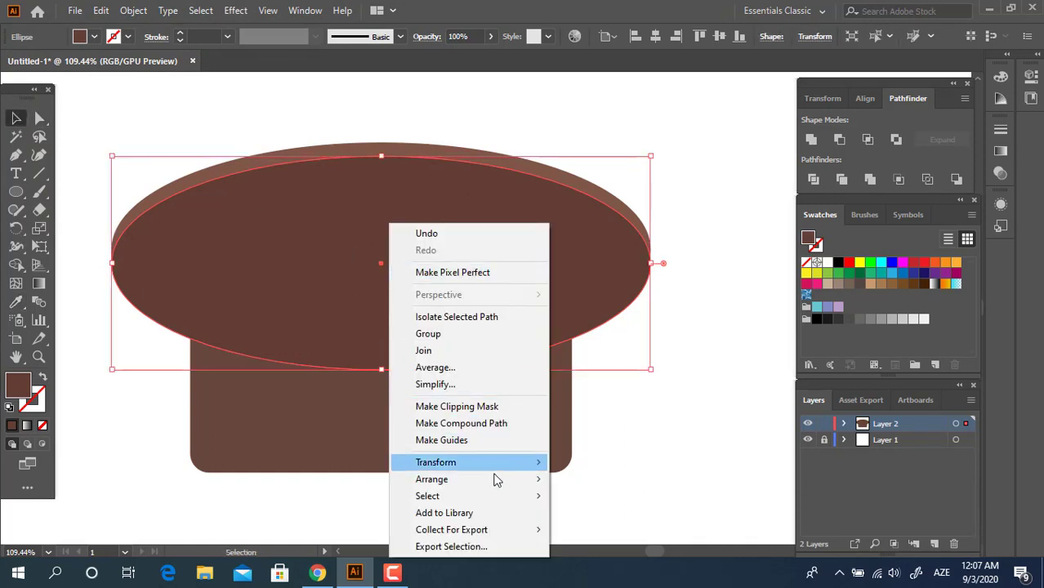
{"action": "mouse_move", "coordinate": [496, 484]}
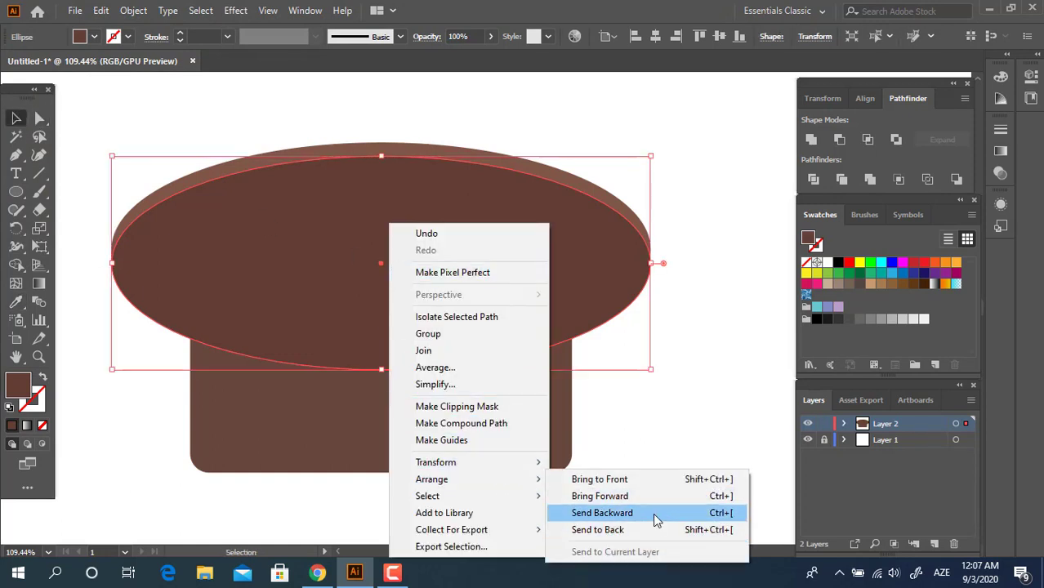
{"action": "left_click", "coordinate": [660, 515]}
{"action": "left_click", "coordinate": [653, 392]}
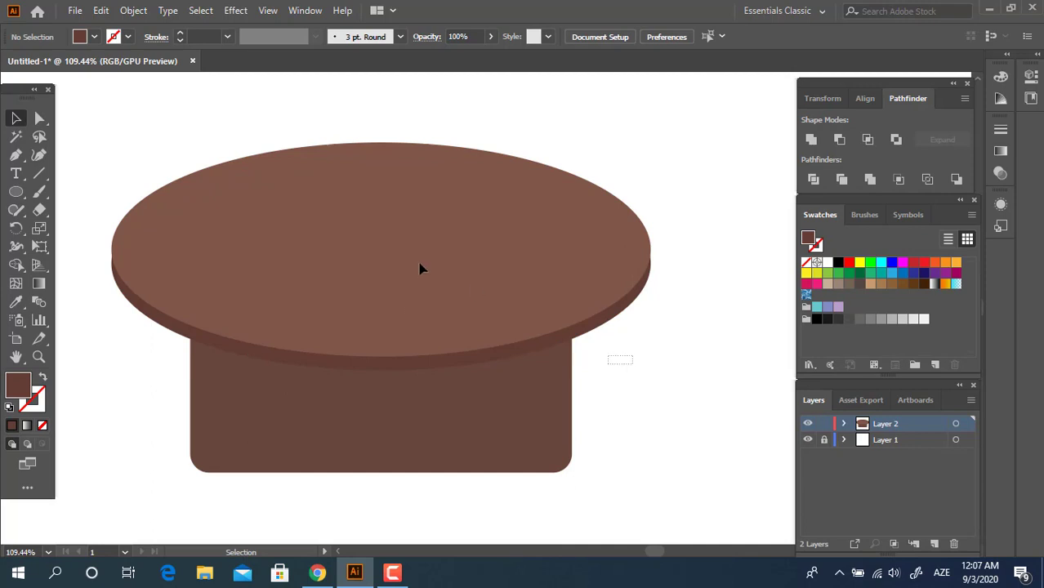
{"action": "key", "text": "ctrl+a"}
{"action": "left_click", "coordinate": [656, 381]}
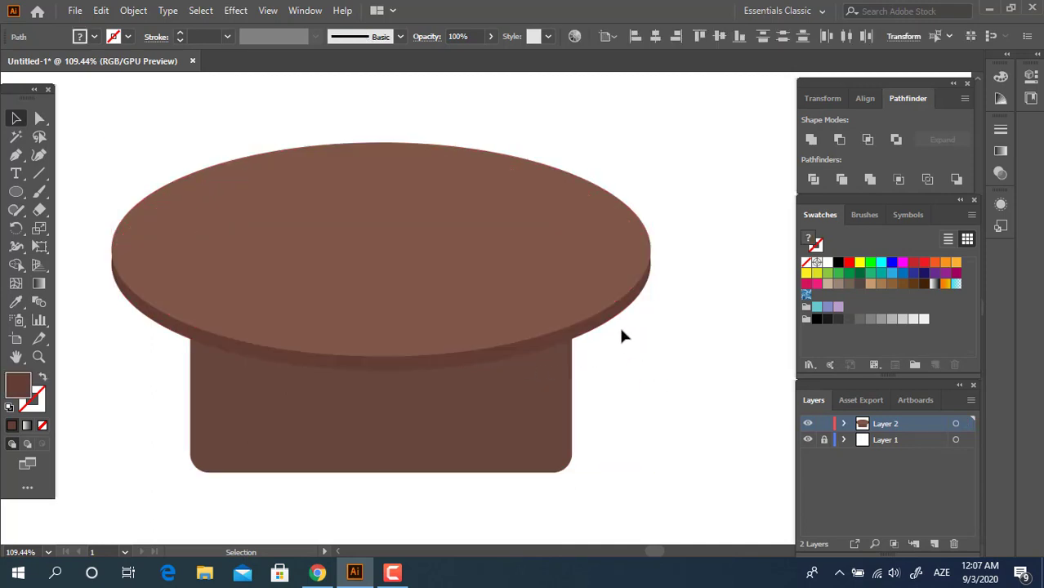
{"action": "double_click", "coordinate": [614, 325]}
{"action": "double_click", "coordinate": [652, 396]}
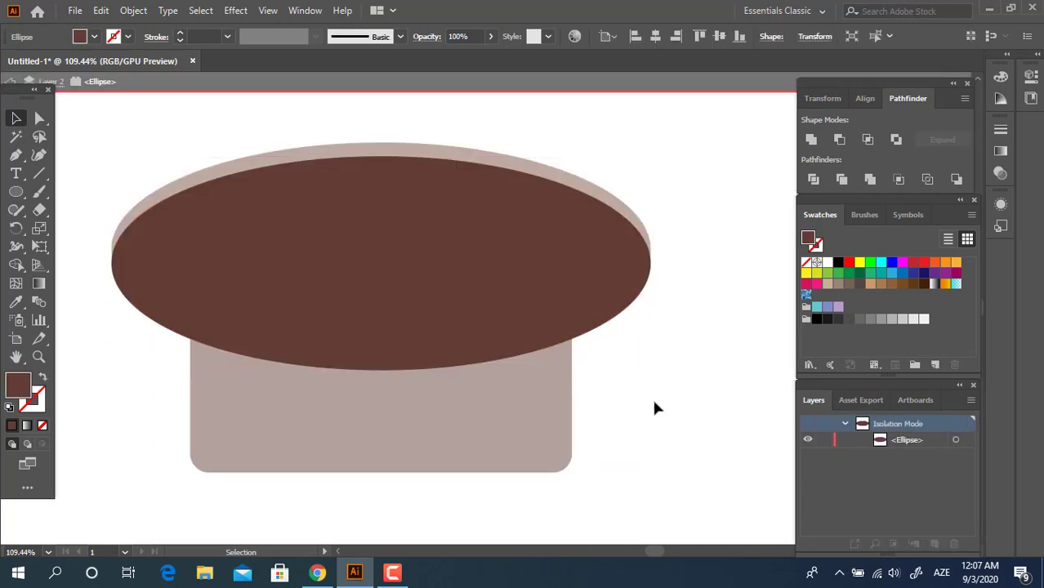
{"action": "left_click_drag", "start_coordinate": [653, 400], "coordinate": [530, 286]}
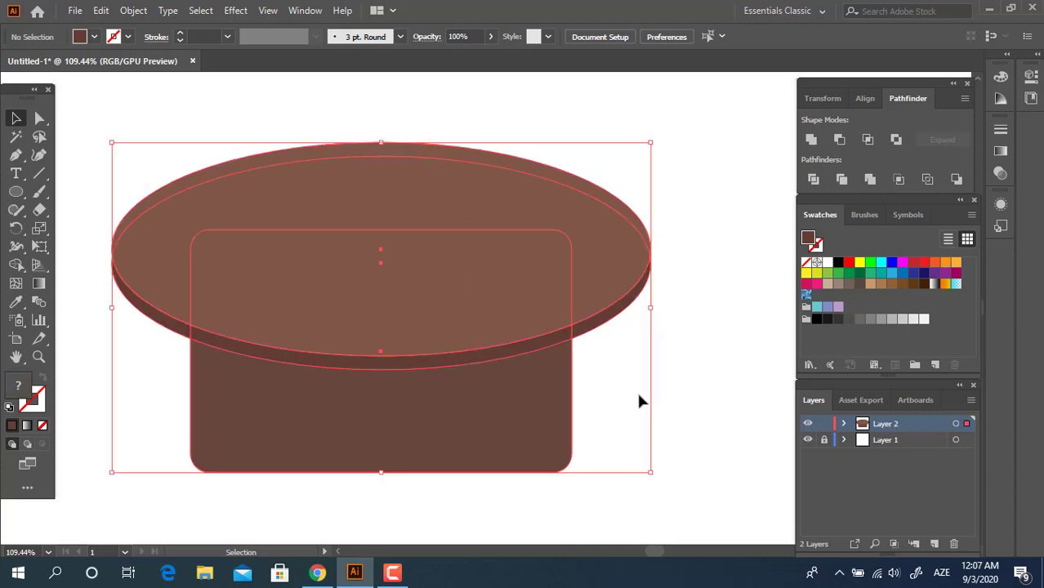
{"action": "left_click", "coordinate": [692, 424]}
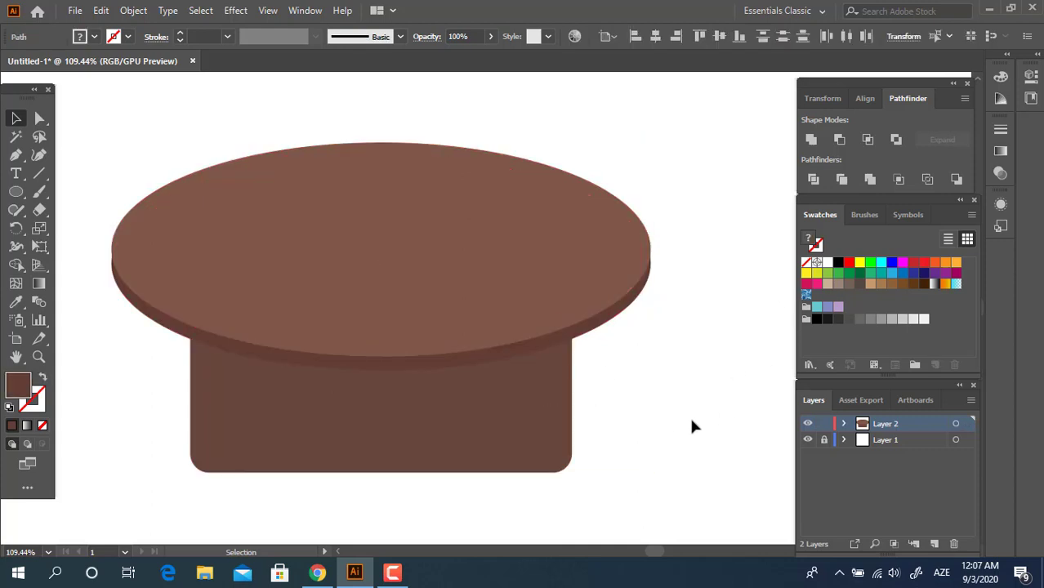
- Draw a dark brown ellipse over the base, from the tabletop's left edge almost to the base's lower right corner
{"action": "left_click", "coordinate": [16, 192]}
{"action": "left_click_drag", "start_coordinate": [112, 199], "coordinate": [557, 453]}
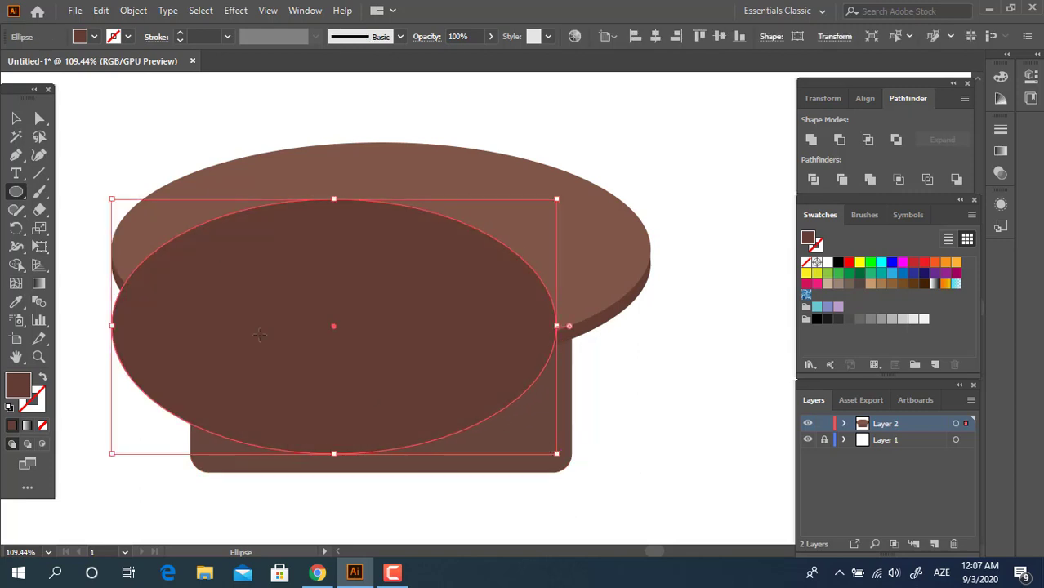
{"action": "left_click", "coordinate": [14, 120]}
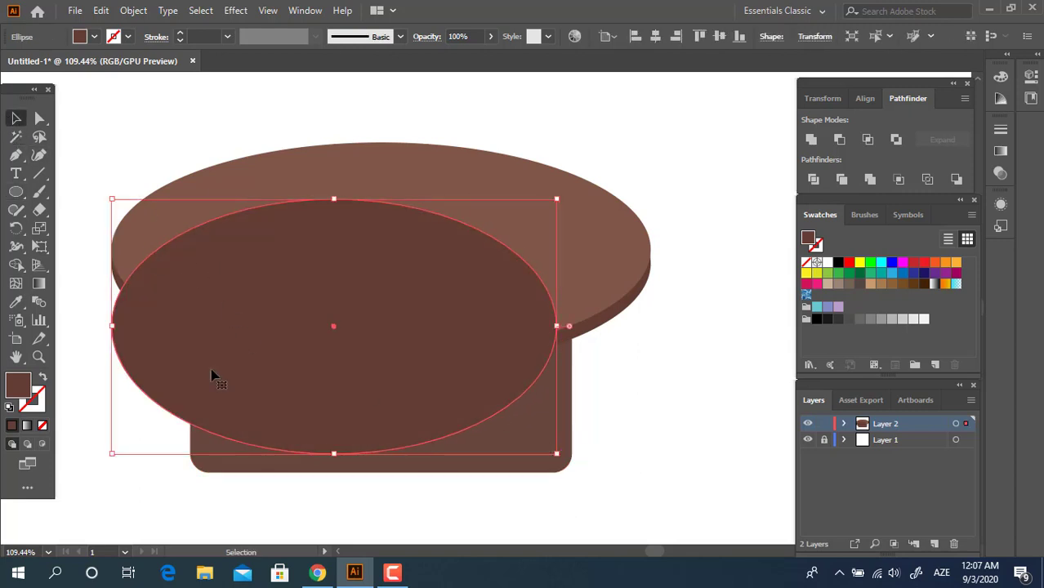
- Send the new dark ellipse backward behind the light tabletop ellipse, keeping it in front of the base
{"action": "right_click", "coordinate": [196, 339]}
{"action": "mouse_move", "coordinate": [297, 263]}
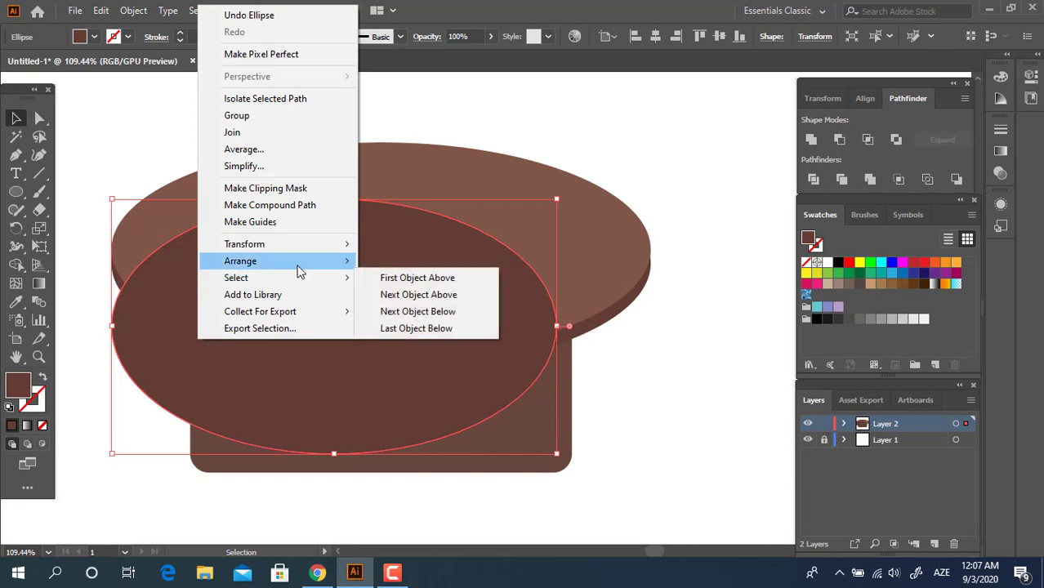
{"action": "left_click", "coordinate": [542, 318]}
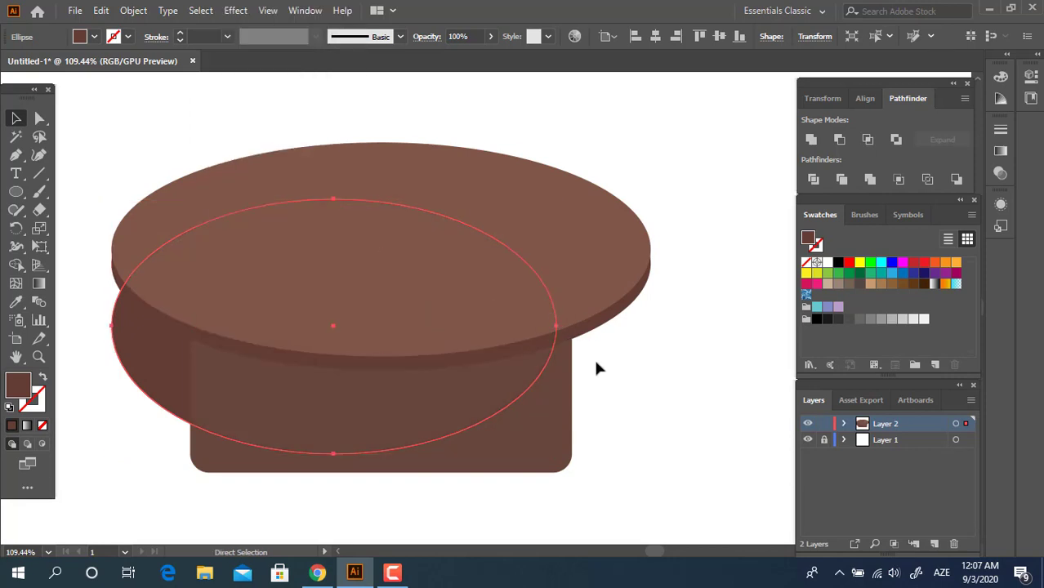
{"action": "left_click", "coordinate": [683, 445]}
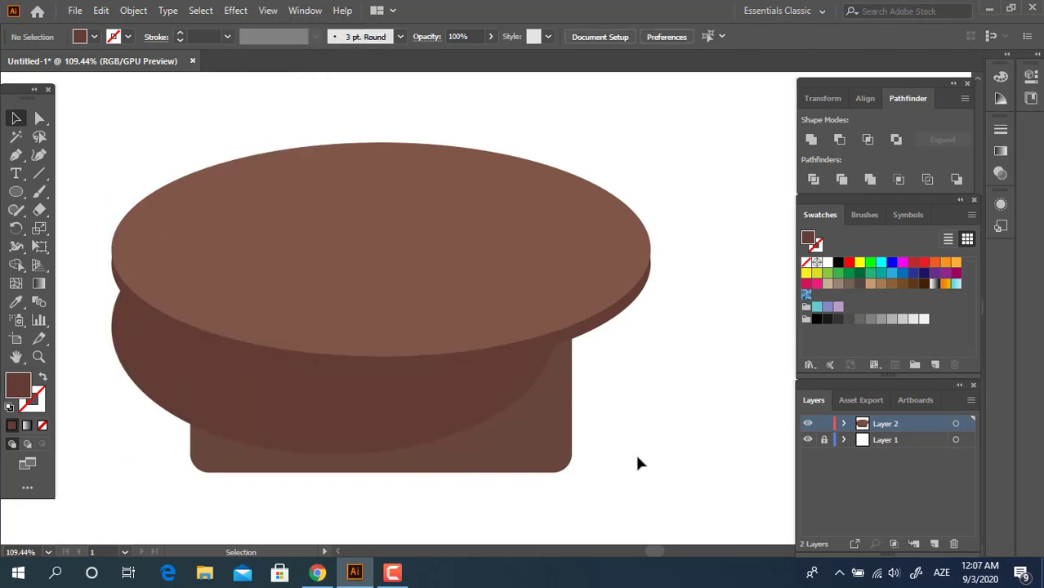
{"action": "left_click", "coordinate": [527, 389]}
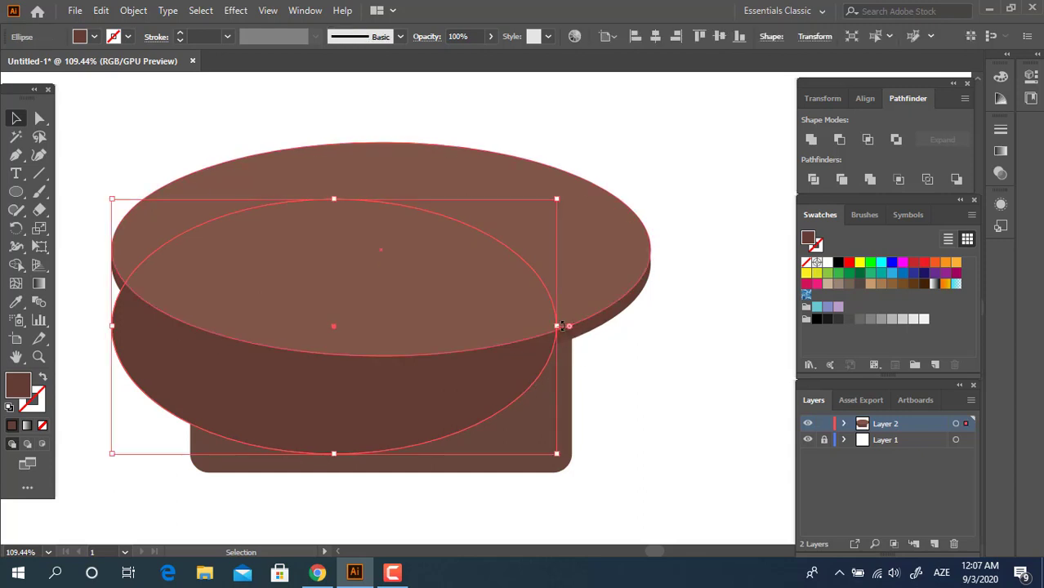
- Widen the dark shading ellipse so its right side reaches the base's right edge
{"action": "left_click_drag", "start_coordinate": [556, 326], "coordinate": [572, 327]}
{"action": "left_click", "coordinate": [652, 380]}
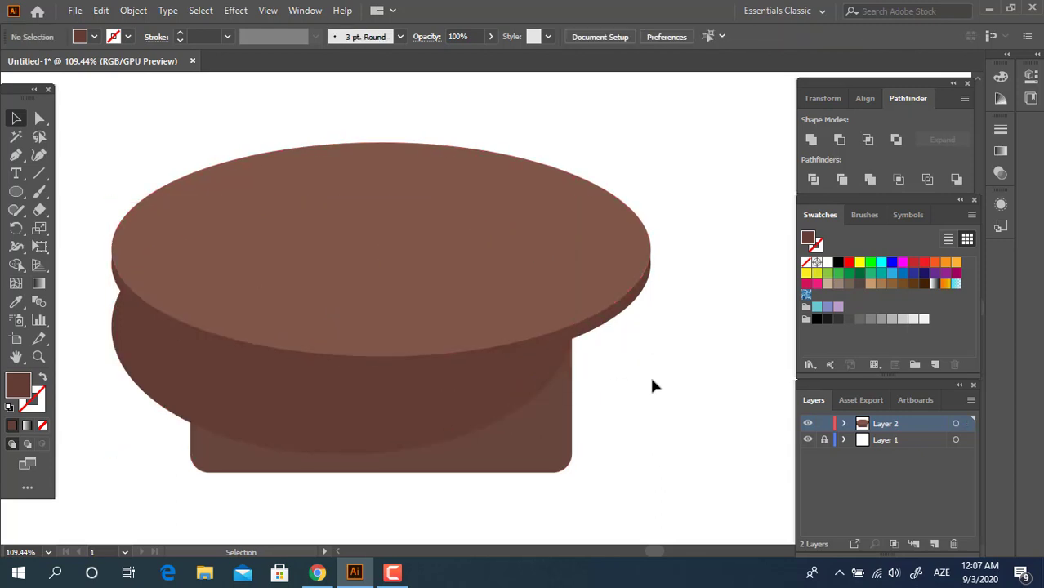
- Try a darker brown fill, 56352F, on the ellipse that forms the tabletop's edge
{"action": "left_click", "coordinate": [455, 366]}
{"action": "double_click", "coordinate": [18, 391]}
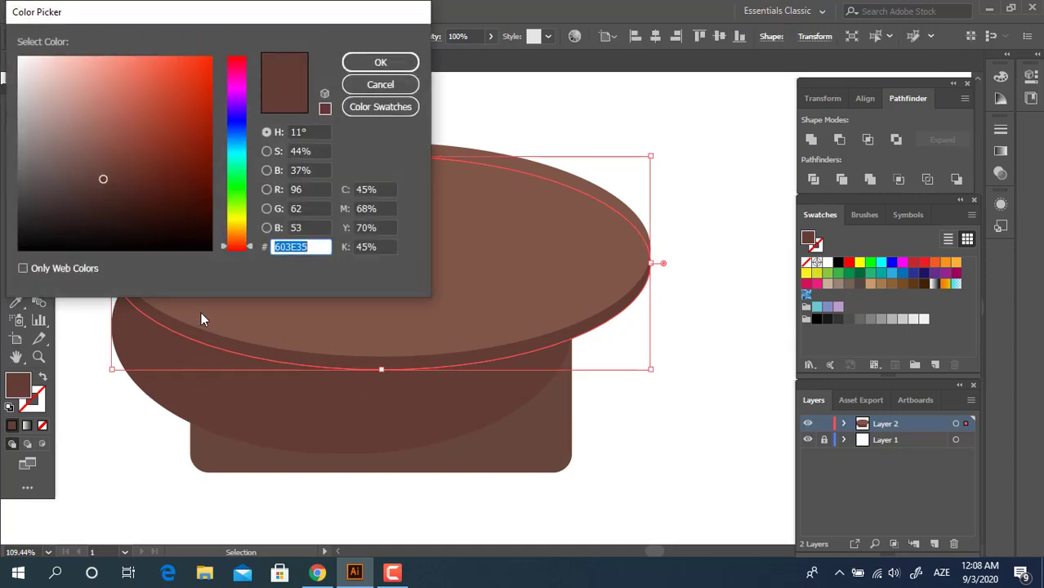
{"action": "left_click_drag", "start_coordinate": [103, 179], "coordinate": [107, 185]}
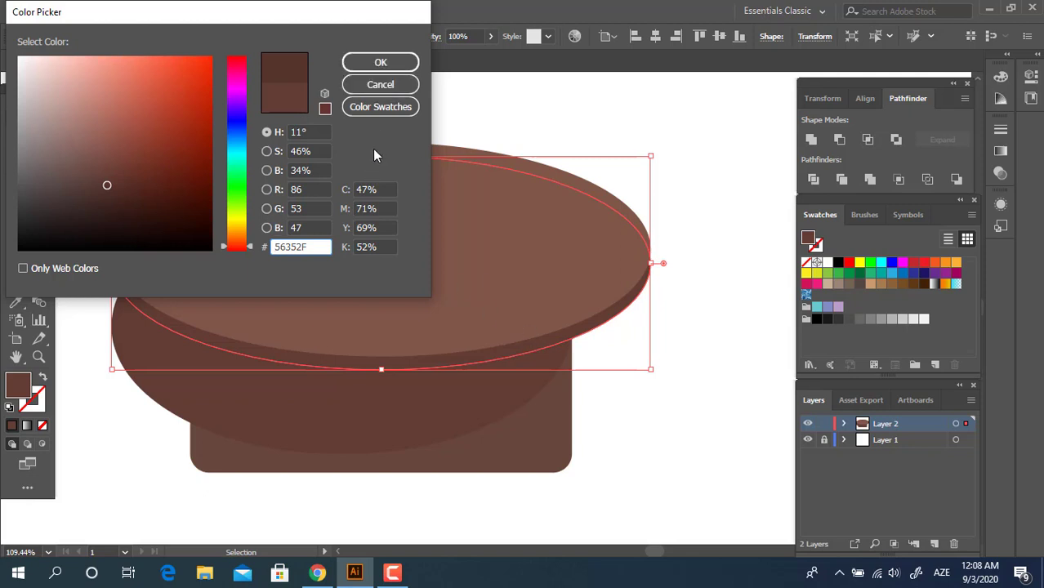
{"action": "left_click", "coordinate": [380, 63]}
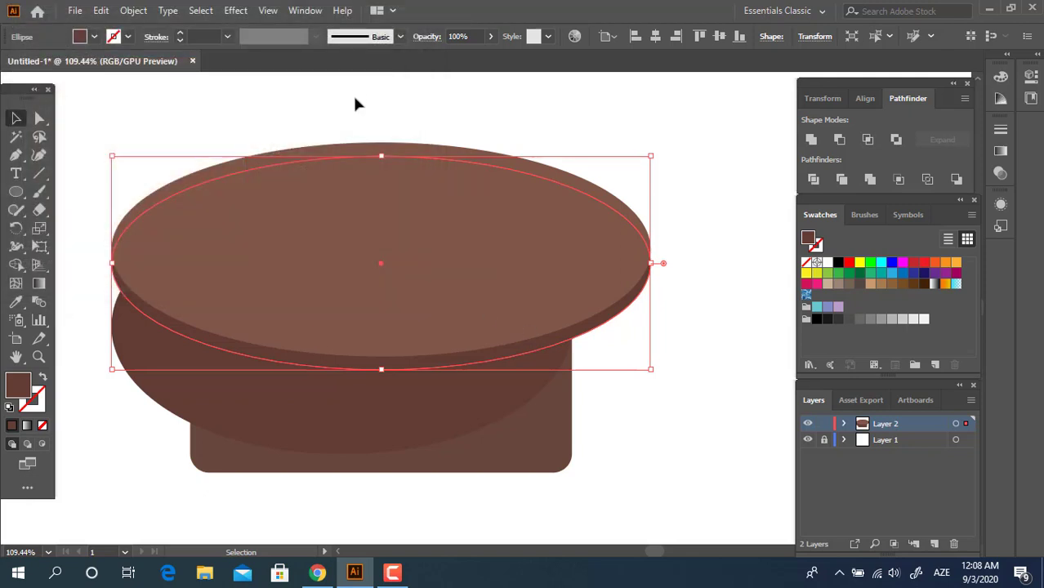
- Try sampling the dark shading ellipse's brown for the base rectangle, and undo it
{"action": "left_click", "coordinate": [604, 393]}
{"action": "left_click", "coordinate": [567, 419]}
{"action": "left_click", "coordinate": [15, 301]}
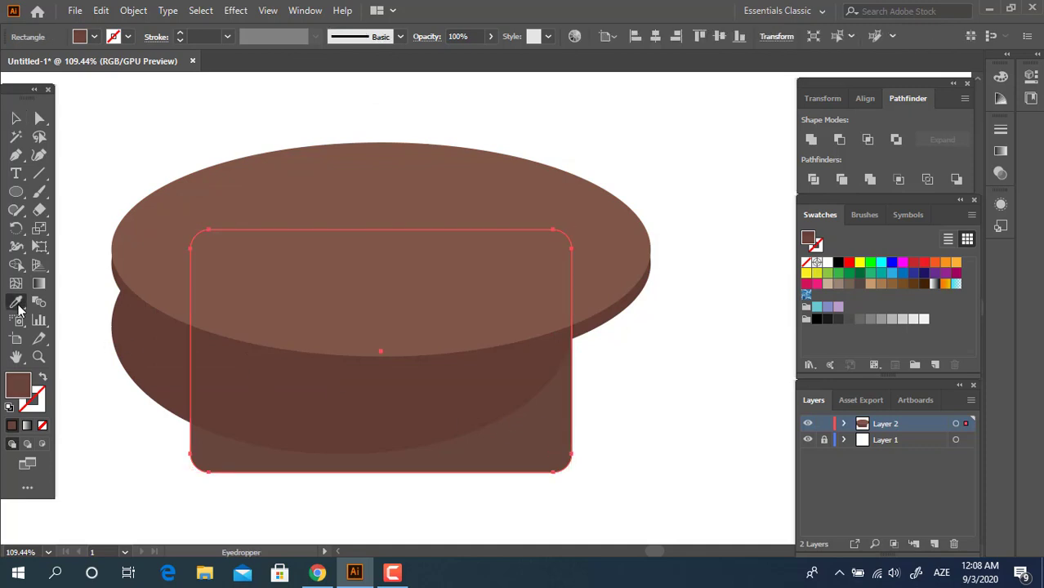
{"action": "left_click", "coordinate": [354, 409]}
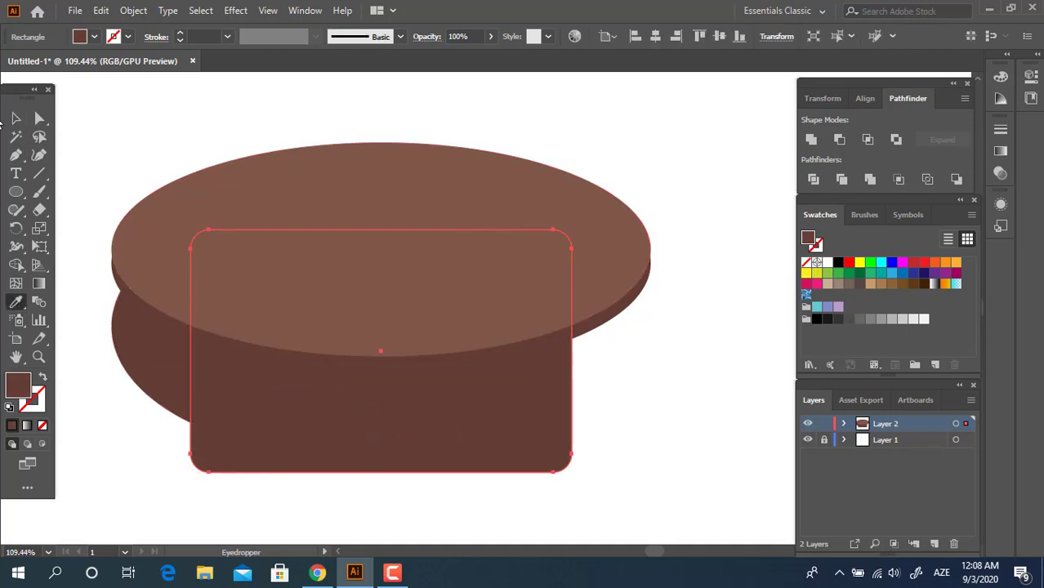
{"action": "left_click", "coordinate": [20, 123]}
{"action": "key", "text": "ctrl+z"}
{"action": "left_click", "coordinate": [624, 399]}
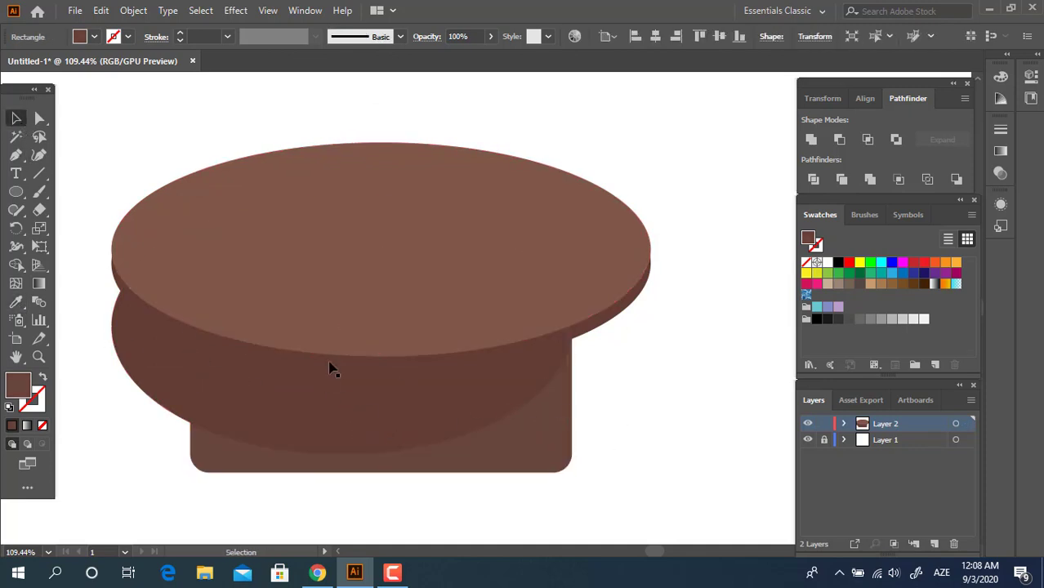
- Give the shading ellipse the base rectangle's brown by sampling it with the Eyedropper
{"action": "left_click", "coordinate": [467, 444]}
{"action": "left_click", "coordinate": [439, 418]}
{"action": "left_click", "coordinate": [16, 302]}
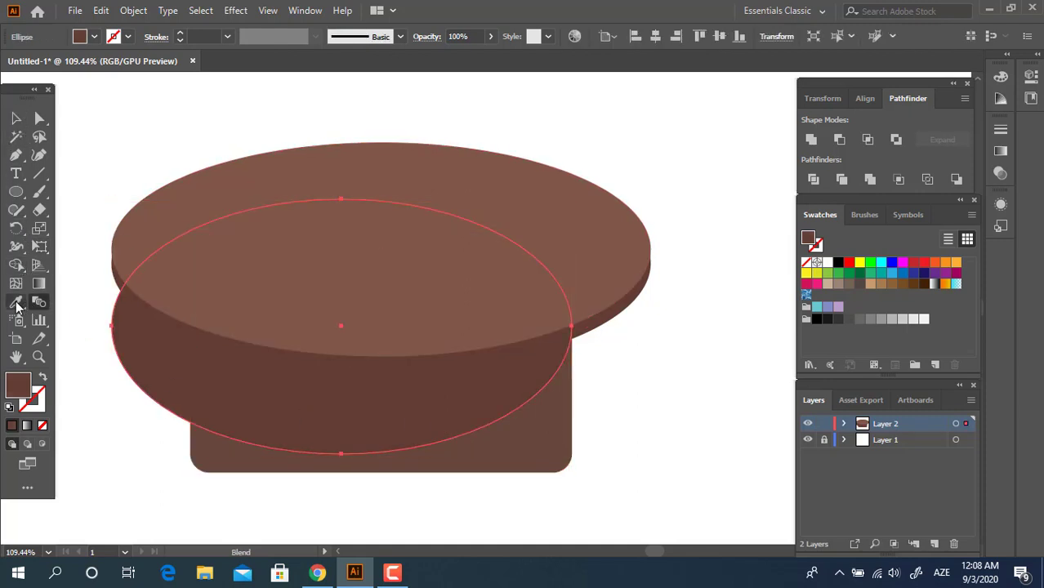
{"action": "left_click", "coordinate": [16, 120]}
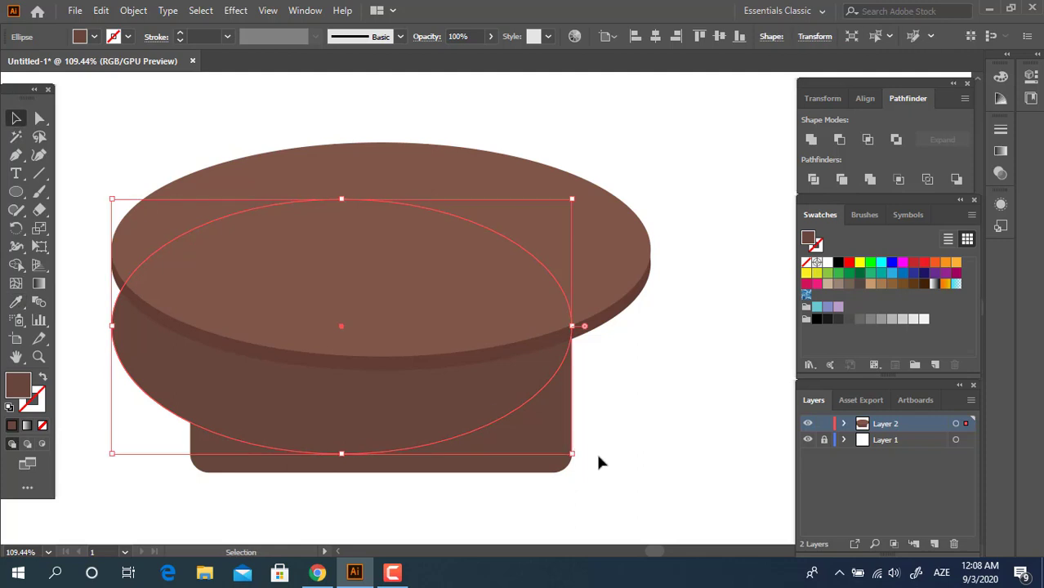
- Recolour the base rectangle with the dark reddish brown sampled from the tabletop's edge
{"action": "left_click", "coordinate": [552, 428]}
{"action": "left_click", "coordinate": [17, 302]}
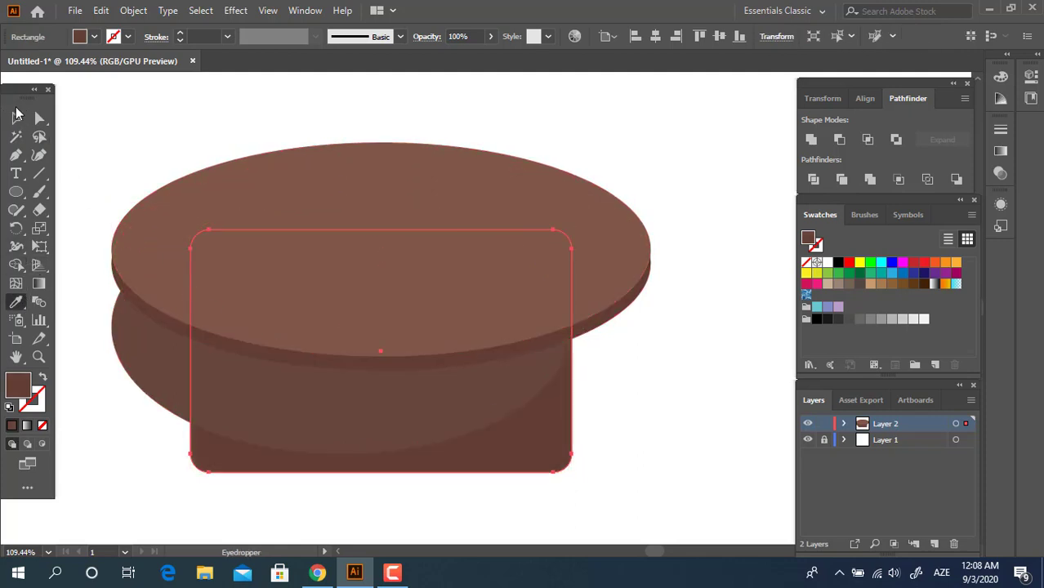
{"action": "left_click", "coordinate": [17, 118]}
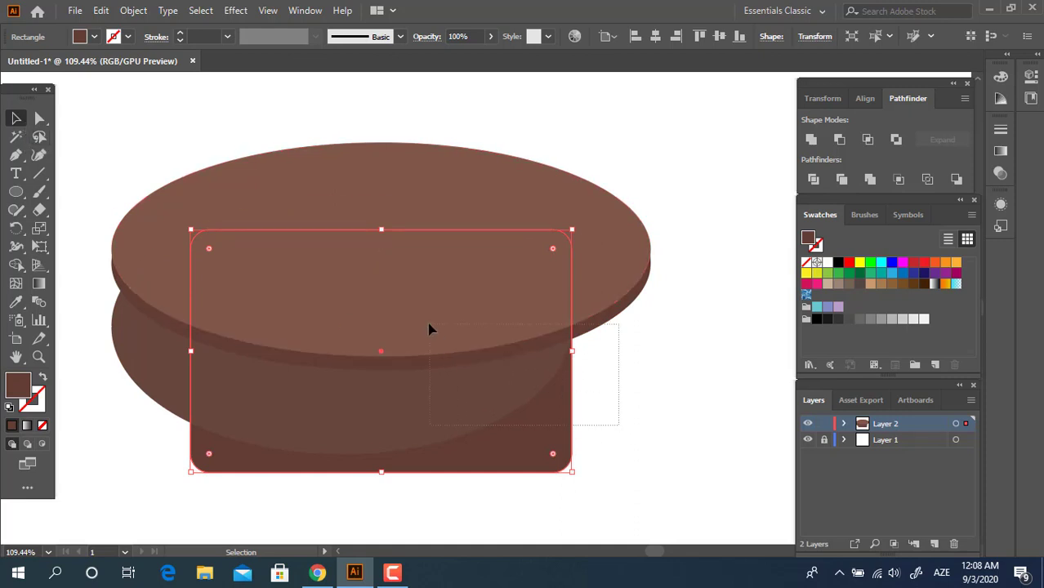
- Divide all the overlapping shapes with Pathfinder and ungroup the resulting pieces
{"action": "left_click_drag", "start_coordinate": [430, 329], "coordinate": [417, 286]}
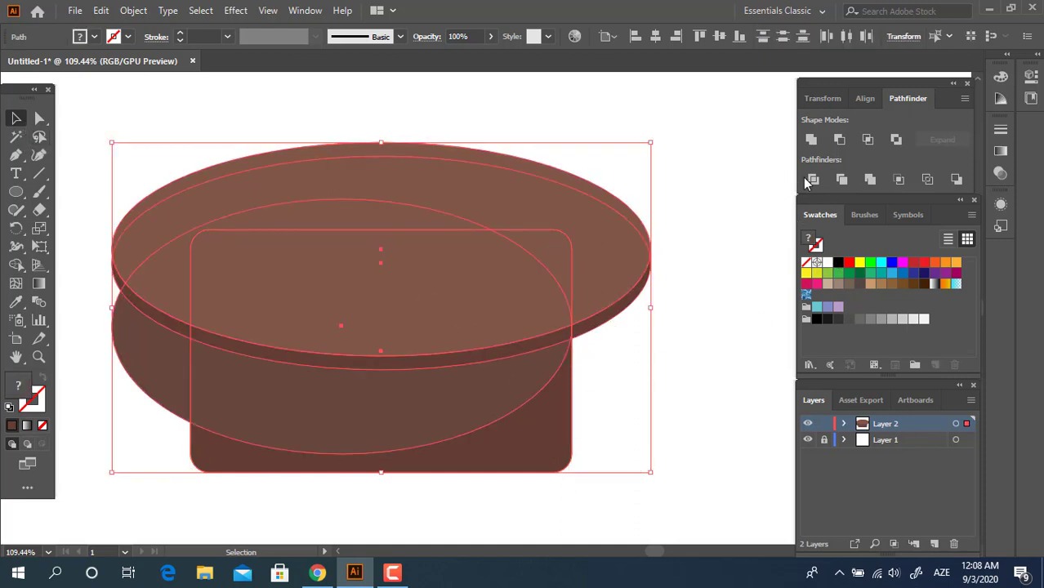
{"action": "right_click", "coordinate": [609, 292]}
{"action": "left_click", "coordinate": [498, 182]}
- Delete all the divided pieces that lie outside the rounded rectangle
{"action": "left_click", "coordinate": [594, 234]}
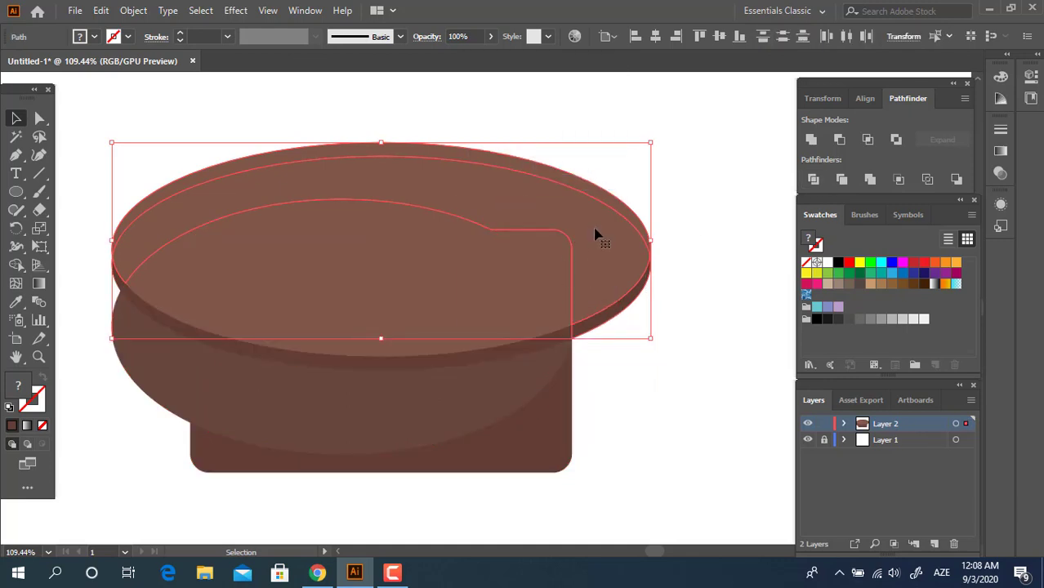
{"action": "key", "text": "Delete"}
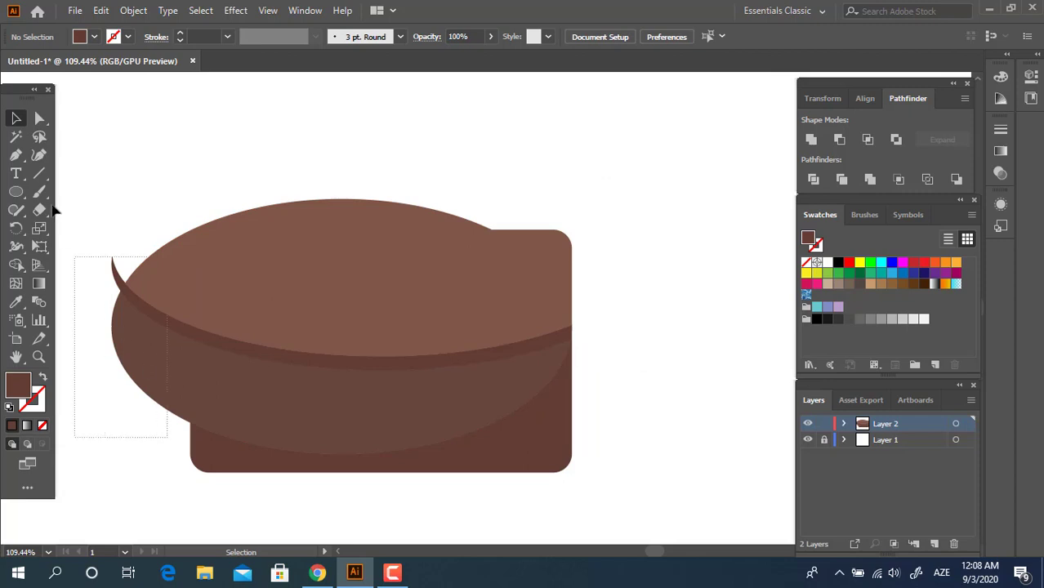
{"action": "left_click_drag", "start_coordinate": [52, 207], "coordinate": [59, 191]}
{"action": "key", "text": "Delete"}
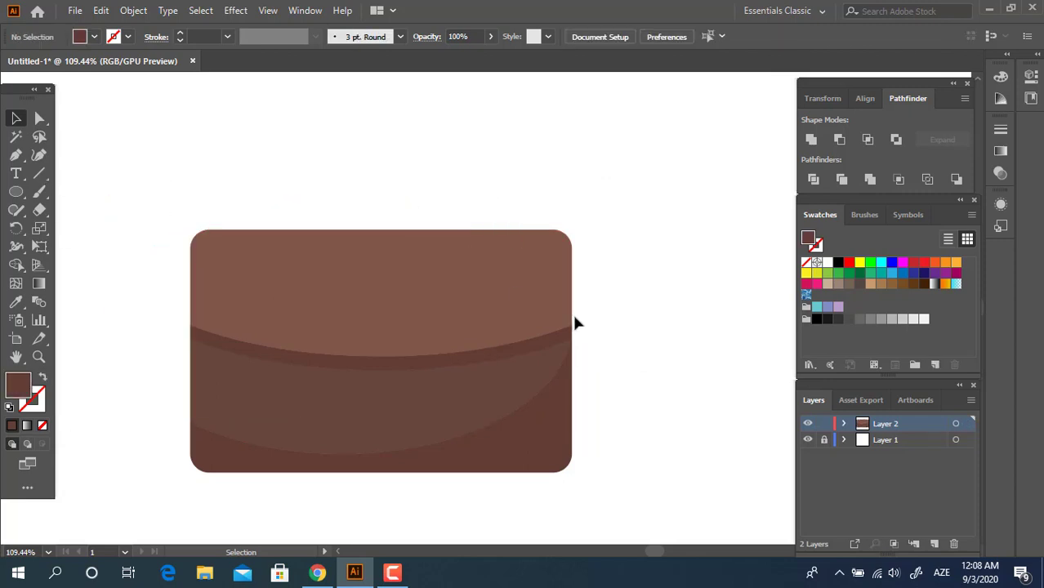
- Draw a wide, flat ellipse over the upper part of the rounded rectangle, extending beyond its left and top edges
{"action": "key", "text": "z"}
{"action": "left_click_drag", "start_coordinate": [513, 286], "coordinate": [355, 327]}
{"action": "left_click_drag", "start_coordinate": [386, 272], "coordinate": [488, 330]}
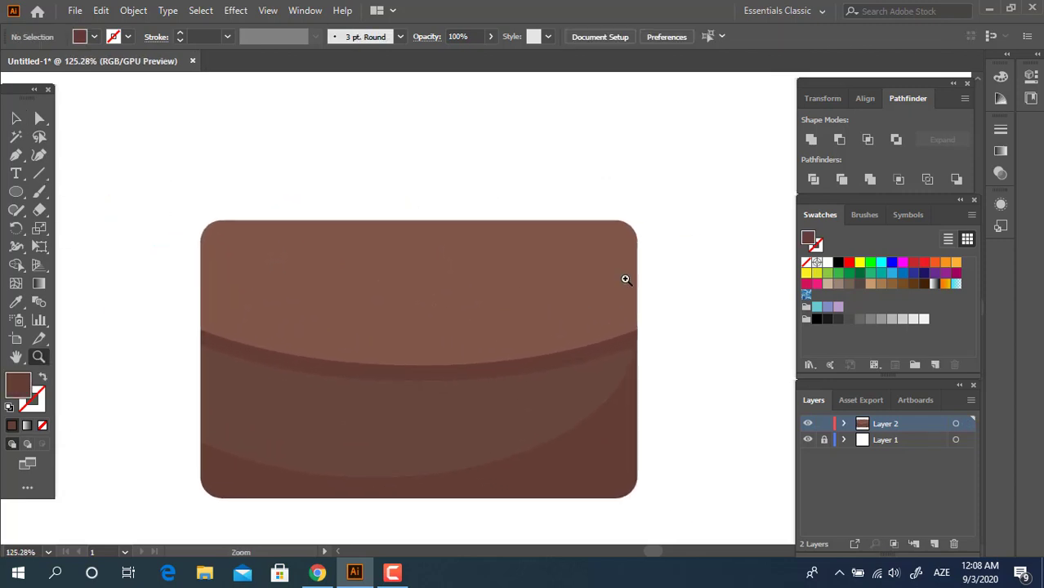
{"action": "left_click_drag", "start_coordinate": [625, 279], "coordinate": [634, 278]}
{"action": "left_click", "coordinate": [16, 118]}
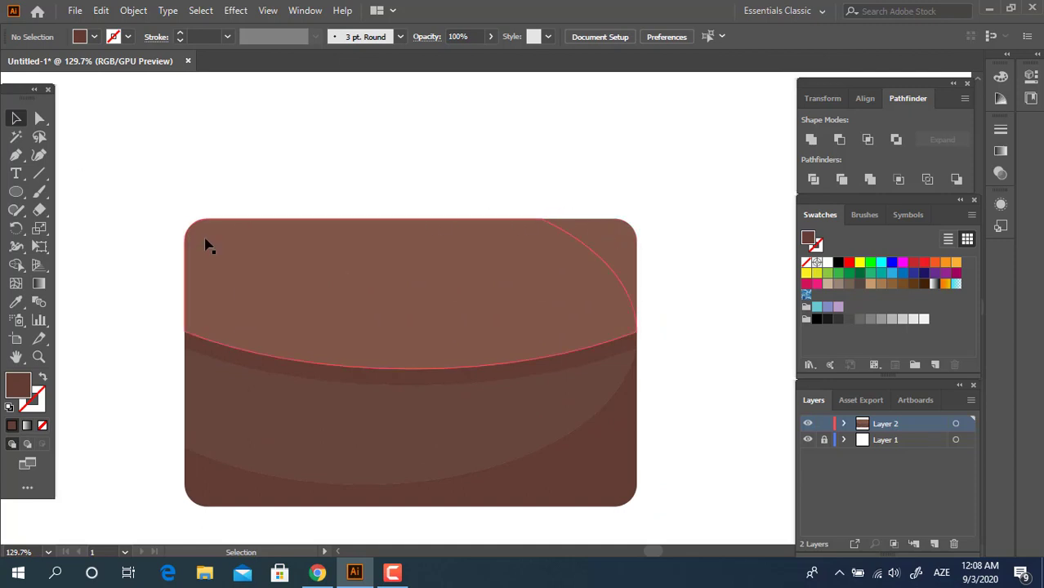
{"action": "left_click", "coordinate": [16, 191]}
{"action": "left_click_drag", "start_coordinate": [118, 167], "coordinate": [595, 311]}
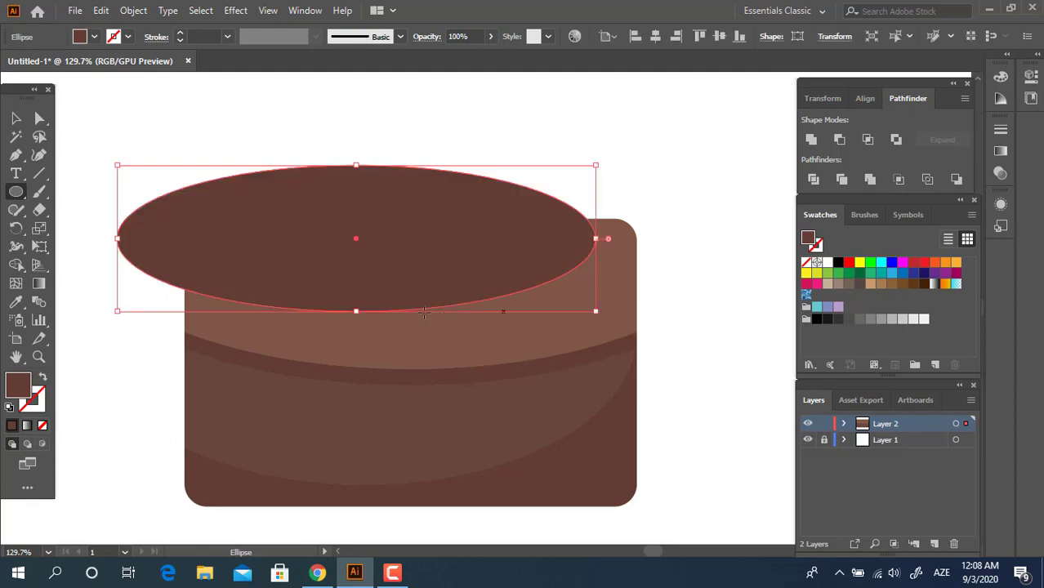
- Sample the upper area's brown for the new ellipse and change its fill to a slightly lighter reddish brown
{"action": "left_click", "coordinate": [16, 301]}
{"action": "left_click", "coordinate": [269, 349]}
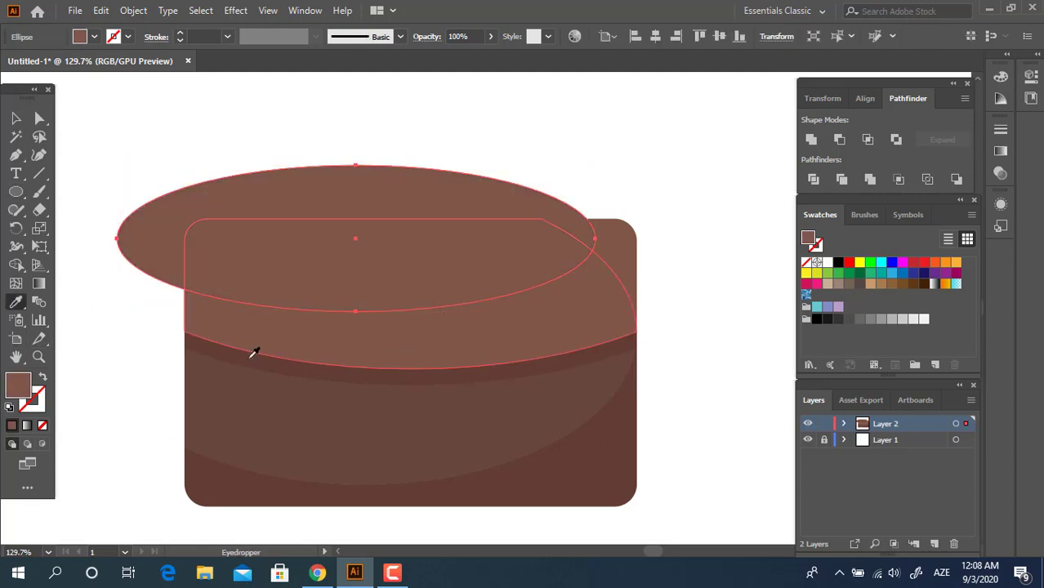
{"action": "double_click", "coordinate": [16, 385]}
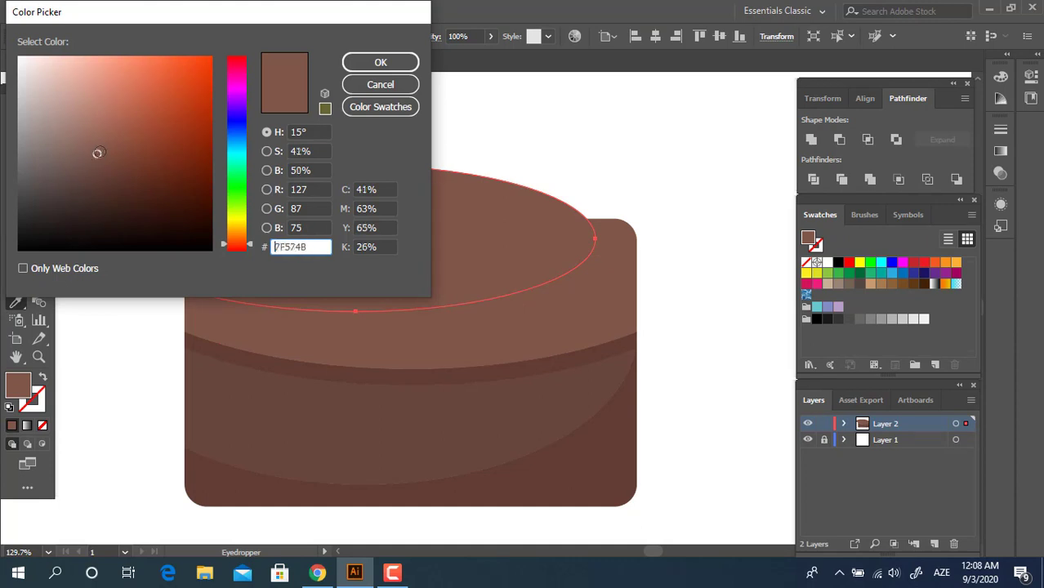
{"action": "left_click", "coordinate": [380, 62]}
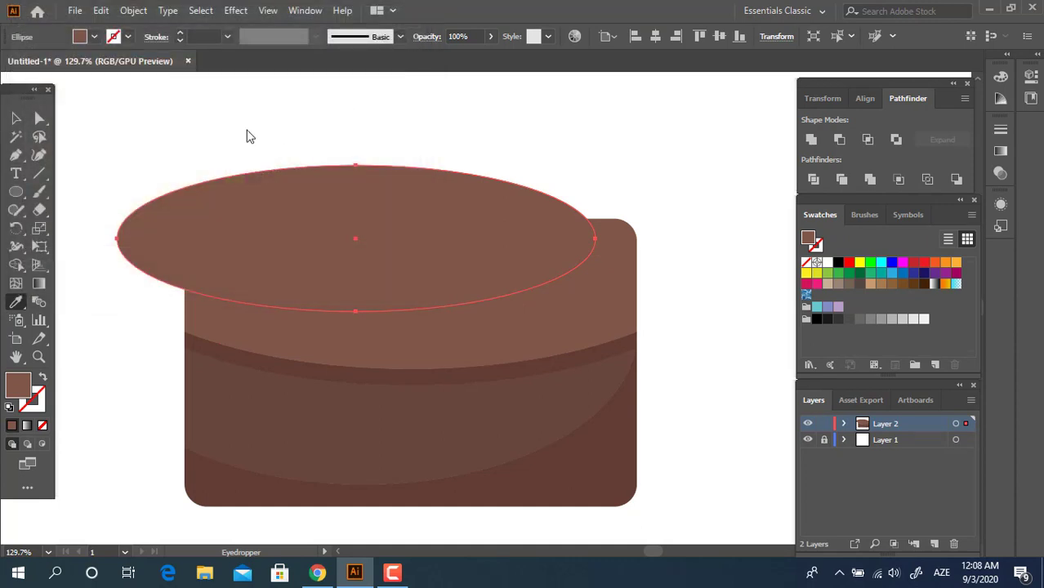
{"action": "left_click", "coordinate": [16, 119]}
{"action": "left_click", "coordinate": [643, 235]}
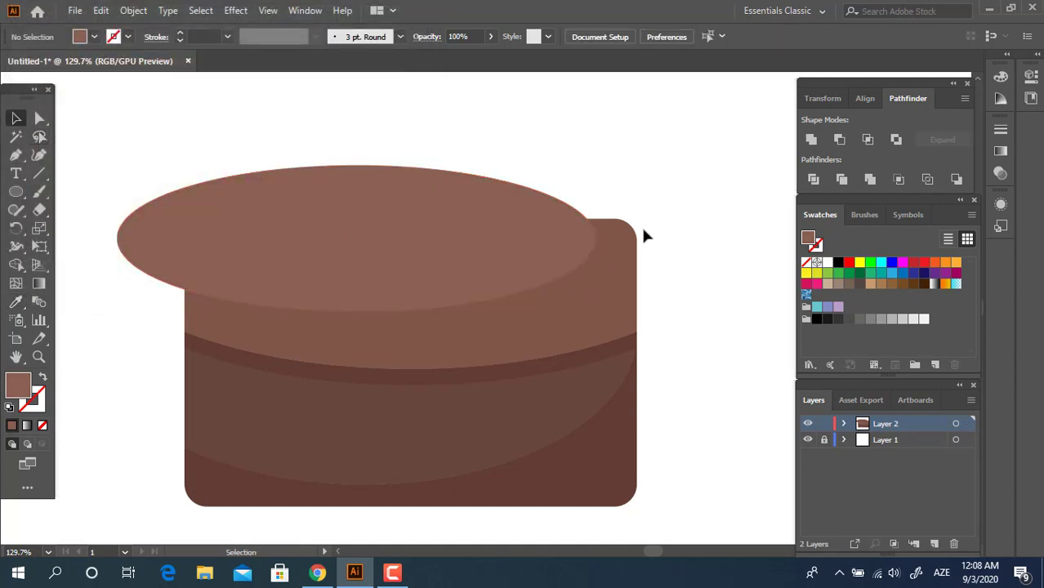
- Divide the highlight ellipse and the upper brown area with Pathfinder, and delete the part outside the rounded rectangle
{"action": "left_click", "coordinate": [519, 245]}
{"action": "left_click", "coordinate": [577, 265], "text": "shift"}
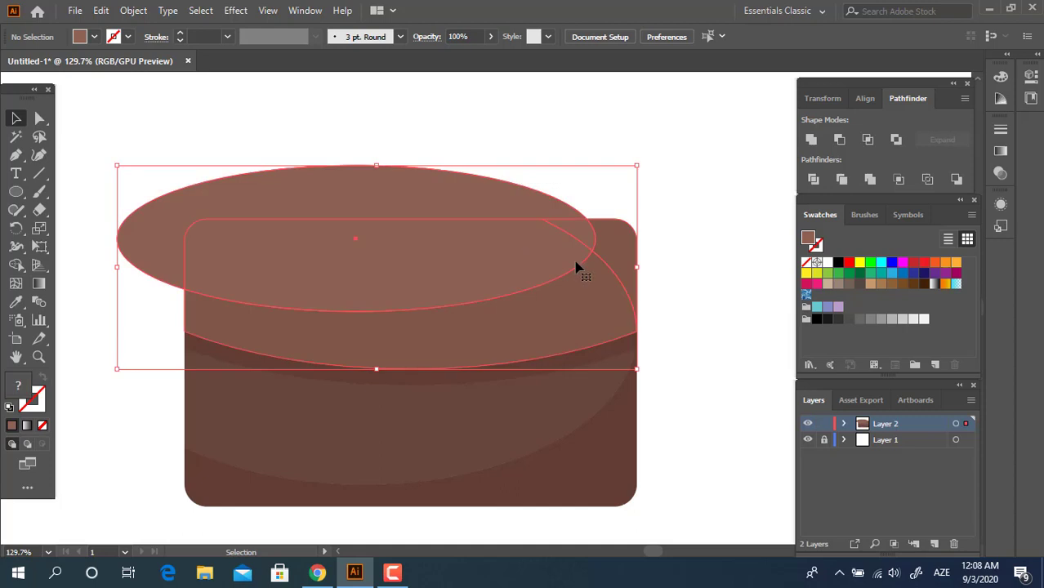
{"action": "left_click", "coordinate": [813, 179]}
{"action": "right_click", "coordinate": [505, 200]}
{"action": "left_click", "coordinate": [582, 324]}
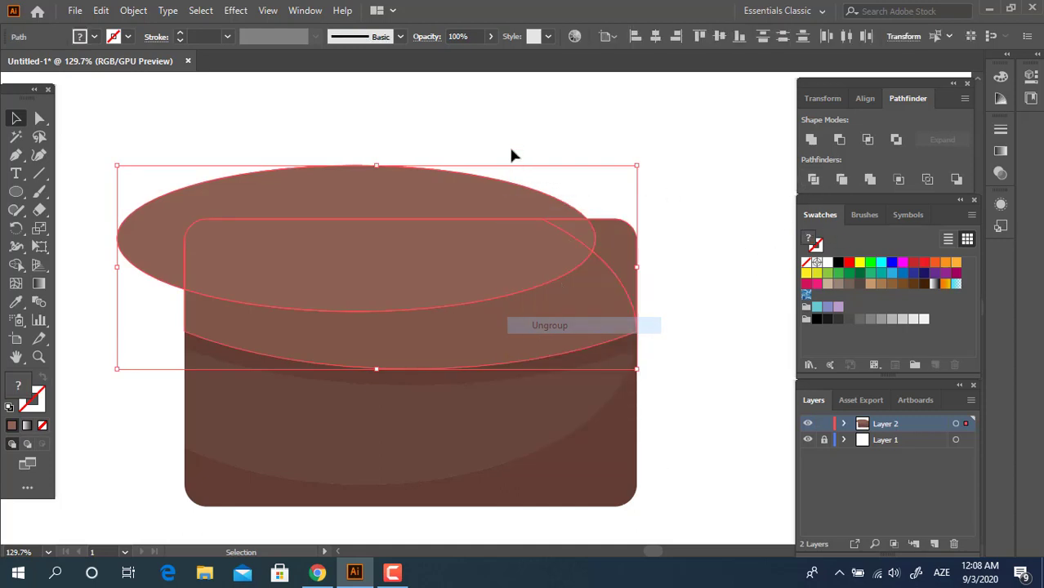
{"action": "left_click", "coordinate": [486, 192]}
{"action": "key", "text": "Delete"}
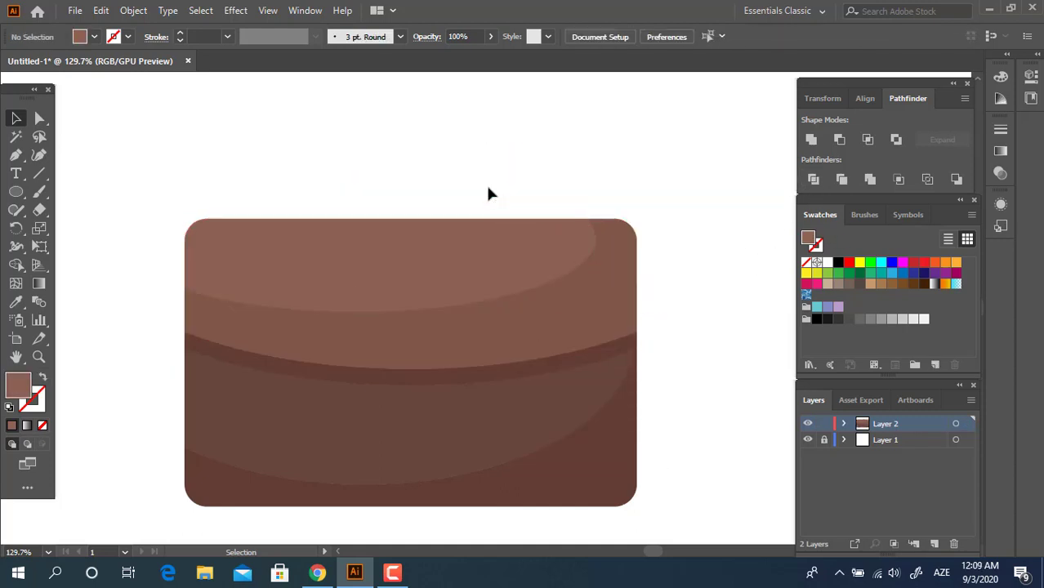
- Group all the pieces that make up the rounded rectangle
{"action": "key", "text": "z"}
{"action": "left_click_drag", "start_coordinate": [497, 188], "coordinate": [298, 232]}
{"action": "left_click_drag", "start_coordinate": [523, 218], "coordinate": [667, 287]}
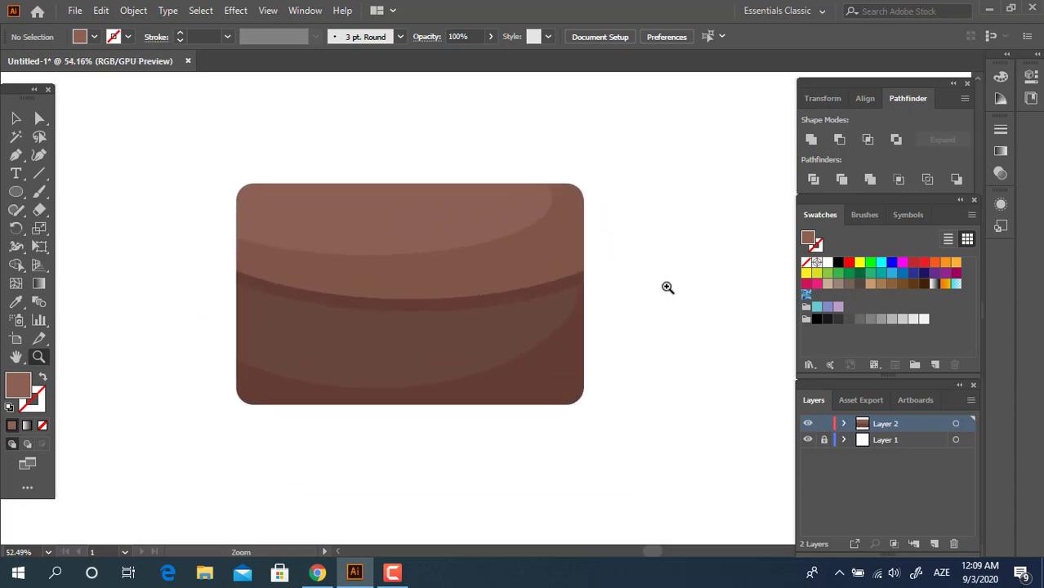
{"action": "left_click_drag", "start_coordinate": [538, 293], "coordinate": [571, 344]}
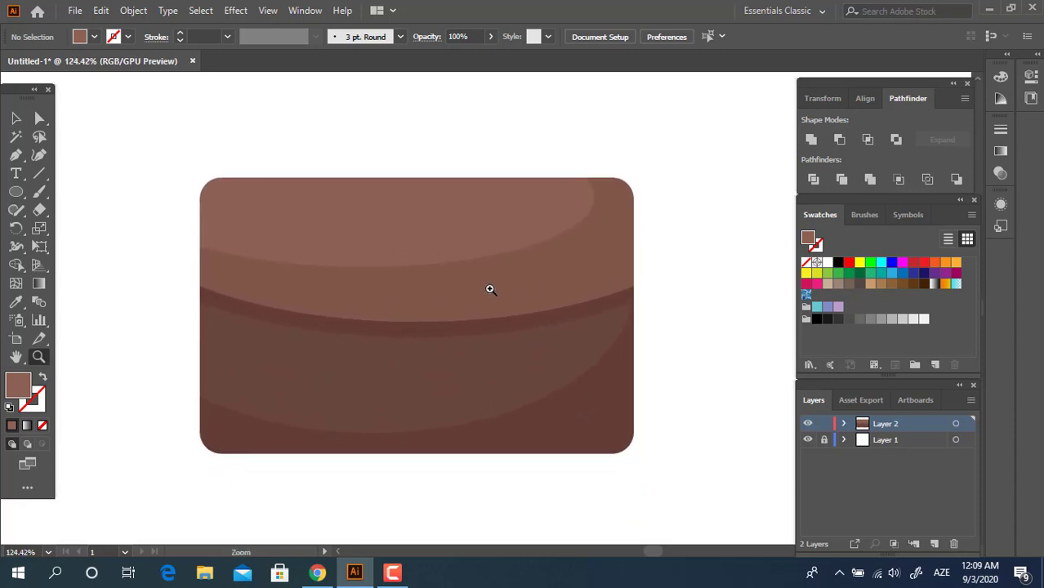
{"action": "left_click_drag", "start_coordinate": [490, 289], "coordinate": [472, 376]}
{"action": "left_click", "coordinate": [17, 118]}
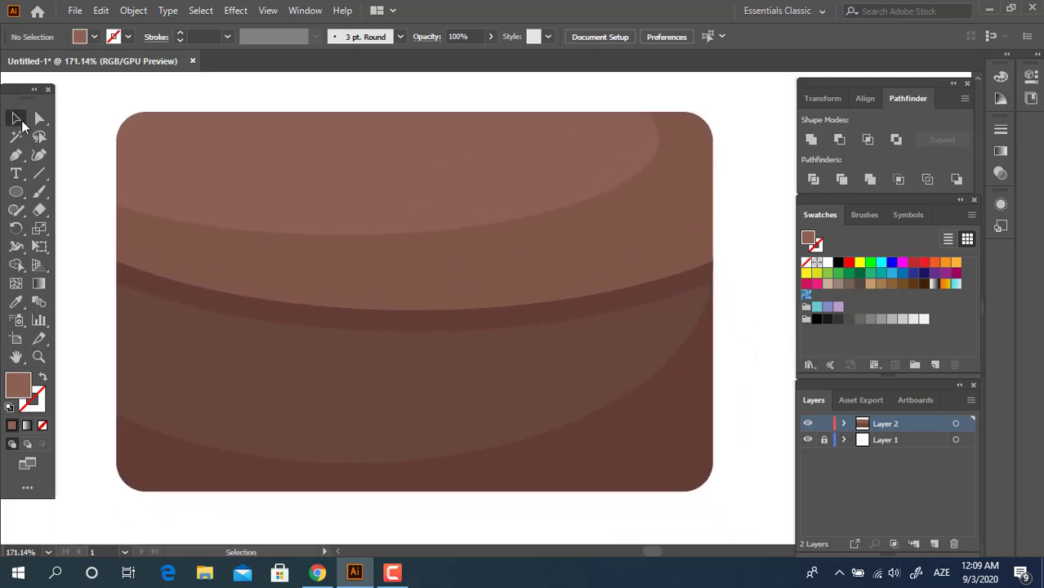
{"action": "left_click_drag", "start_coordinate": [729, 507], "coordinate": [119, 73]}
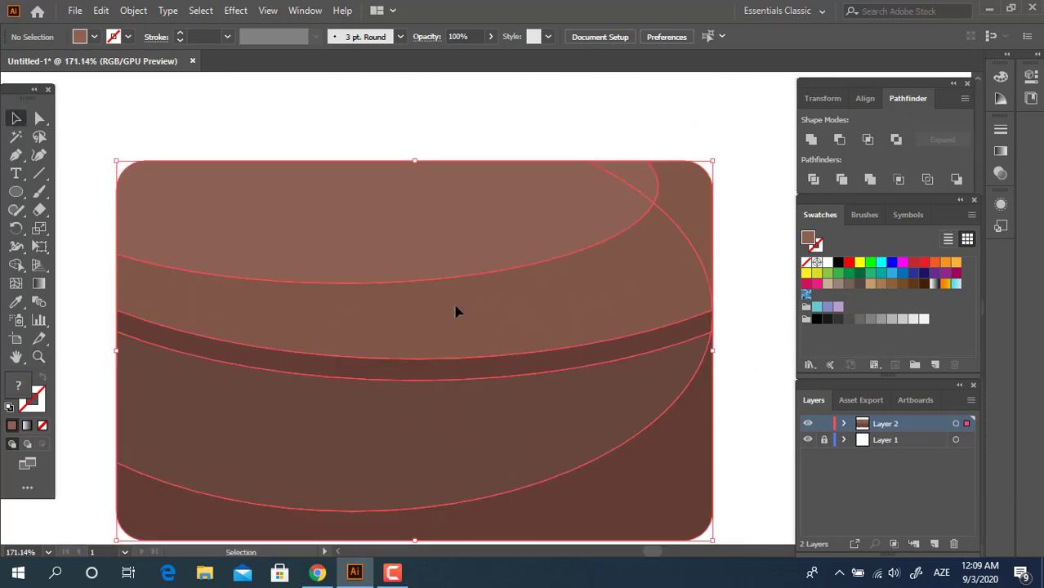
{"action": "right_click", "coordinate": [456, 311]}
{"action": "left_click", "coordinate": [508, 335]}
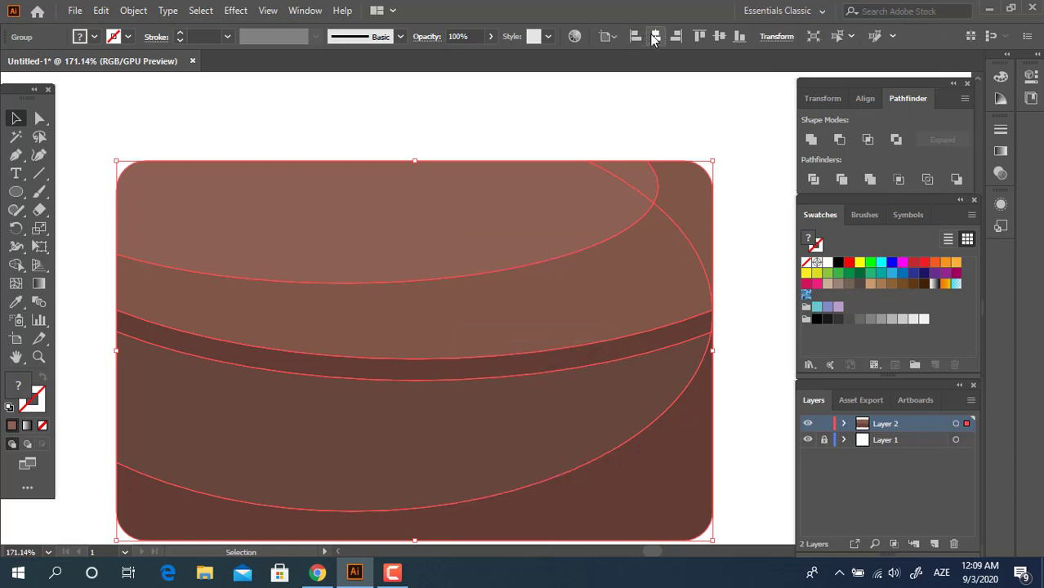
{"action": "left_click", "coordinate": [737, 202]}
- Draw a small, narrow upright rectangle across the middle of the dark curved band and shorten it evenly at both ends
{"action": "left_click_drag", "start_coordinate": [707, 267], "coordinate": [713, 210]}
{"action": "left_click_drag", "start_coordinate": [655, 239], "coordinate": [657, 266]}
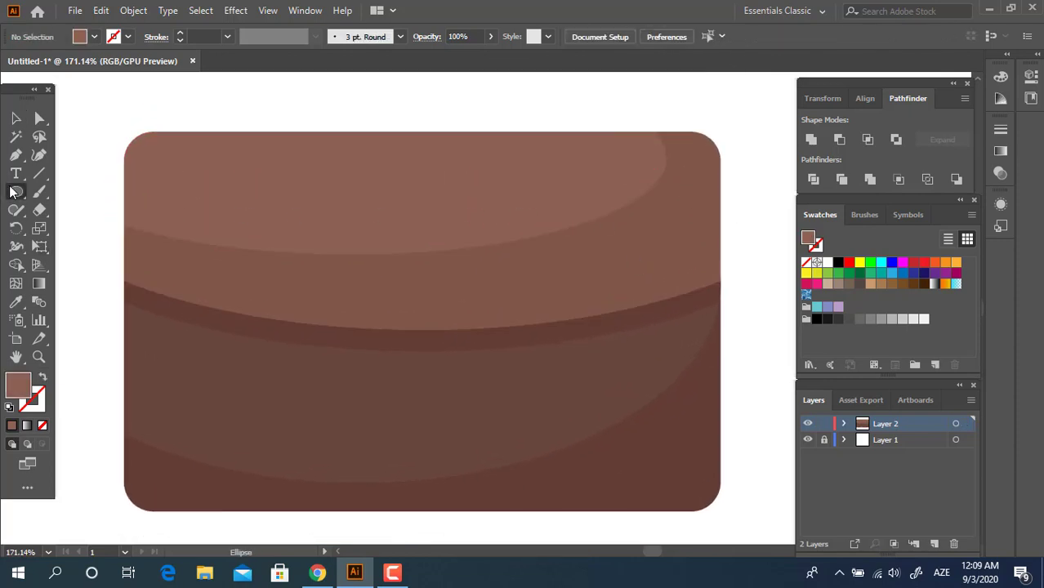
{"action": "left_click_drag", "start_coordinate": [15, 191], "coordinate": [82, 188]}
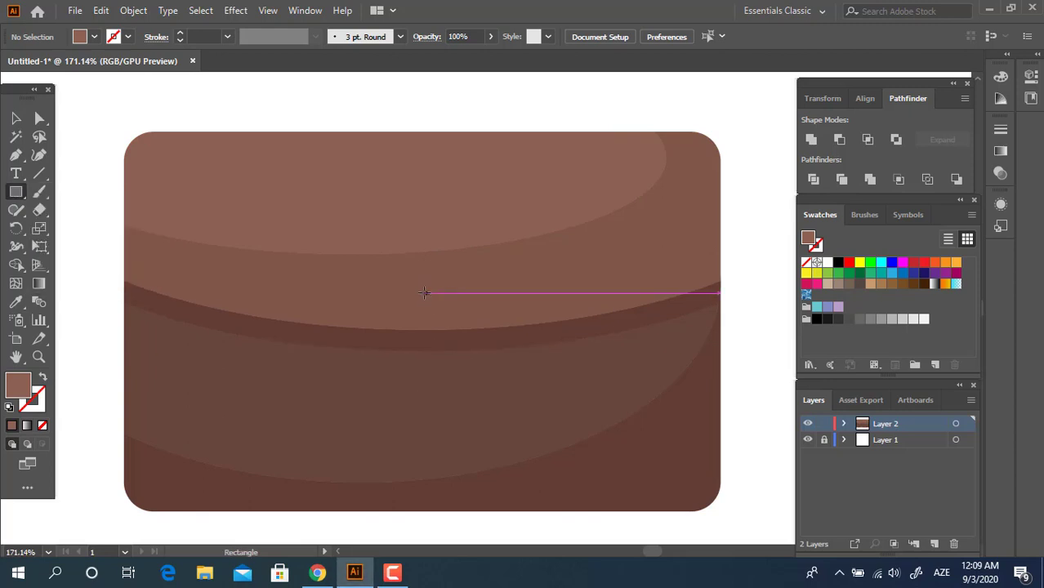
{"action": "left_click_drag", "start_coordinate": [421, 292], "coordinate": [585, 452]}
{"action": "key", "text": "z"}
{"action": "key", "text": "v"}
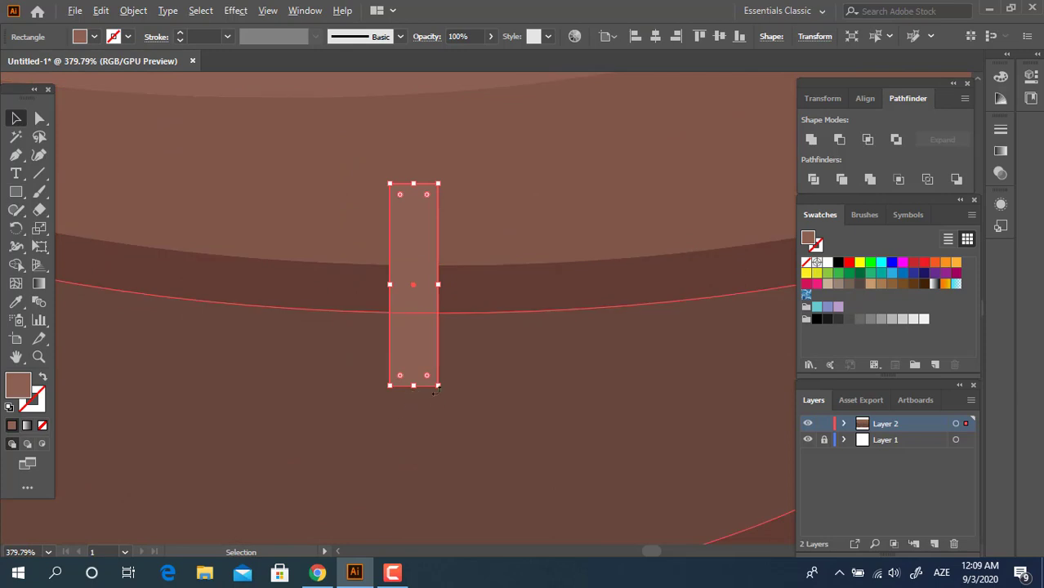
{"action": "left_click_drag", "start_coordinate": [414, 385], "coordinate": [412, 357]}
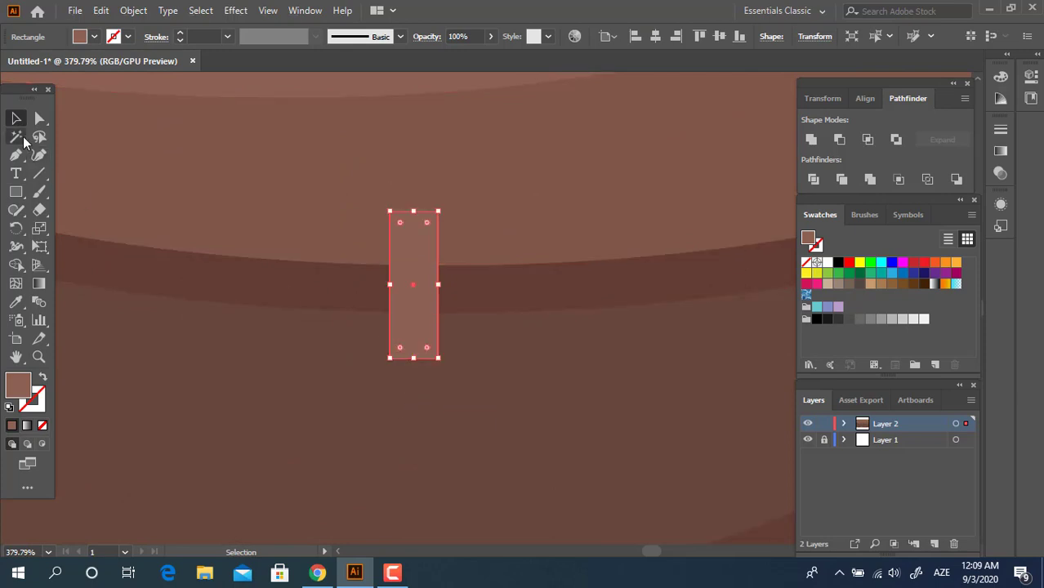
- Move the small rectangle's upper-left corner outward so its left side slants
{"action": "left_click", "coordinate": [39, 119]}
{"action": "left_click_drag", "start_coordinate": [392, 217], "coordinate": [374, 213]}
{"action": "key", "text": "z"}
{"action": "left_click_drag", "start_coordinate": [484, 249], "coordinate": [441, 273]}
{"action": "left_click", "coordinate": [15, 119]}
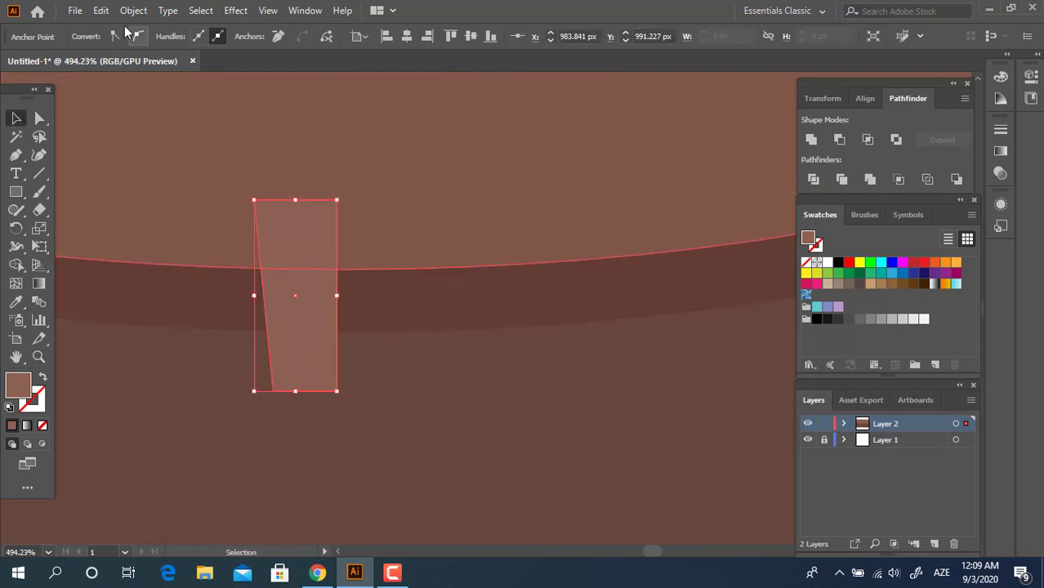
- Paste a copy of the slanted piece in front and move it directly beside the original's straight right edge
{"action": "left_click", "coordinate": [100, 10]}
{"action": "left_click", "coordinate": [160, 92]}
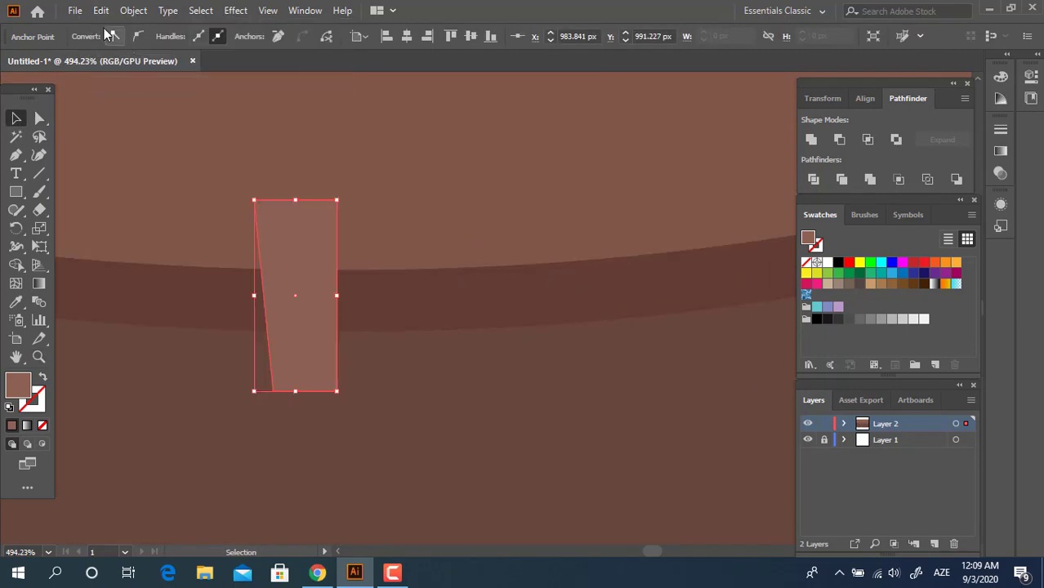
{"action": "left_click", "coordinate": [101, 11]}
{"action": "left_click", "coordinate": [241, 124]}
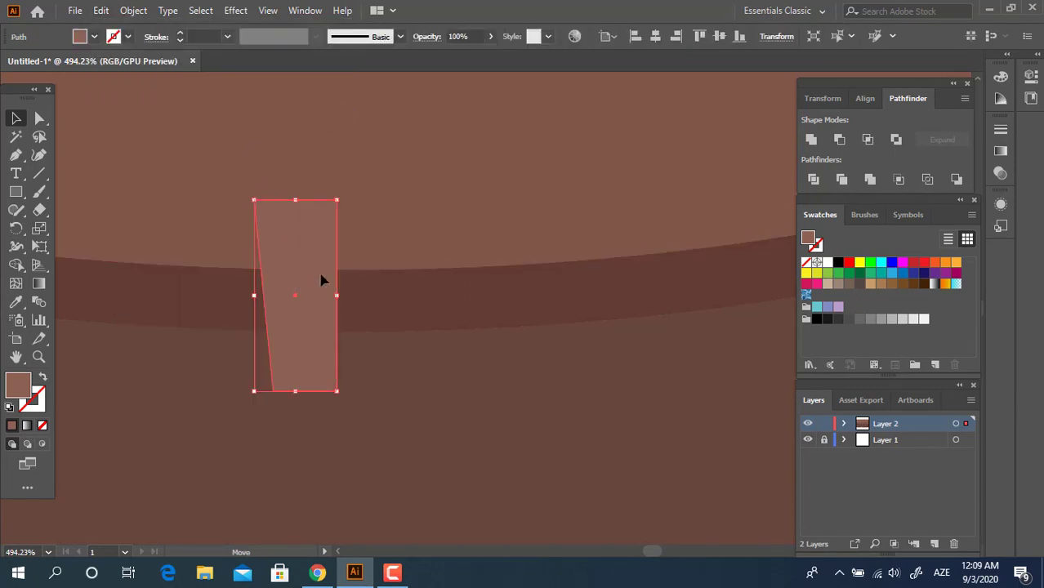
{"action": "left_click_drag", "start_coordinate": [321, 279], "coordinate": [397, 285]}
- Reflect the copied piece across the vertical axis so its slanted side faces outward
{"action": "right_click", "coordinate": [384, 270]}
{"action": "mouse_move", "coordinate": [428, 463]}
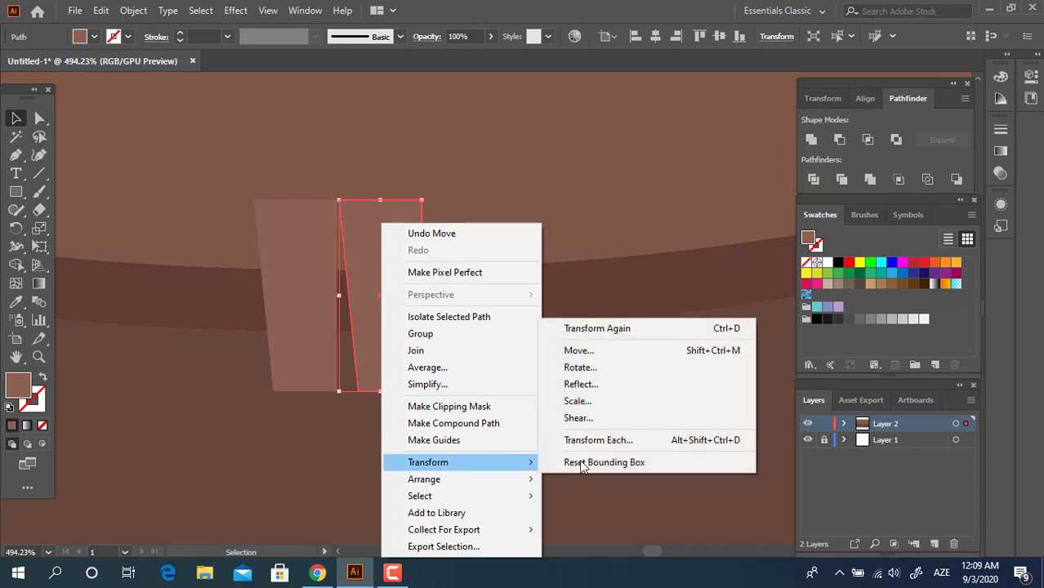
{"action": "left_click", "coordinate": [614, 385]}
{"action": "left_click", "coordinate": [133, 249]}
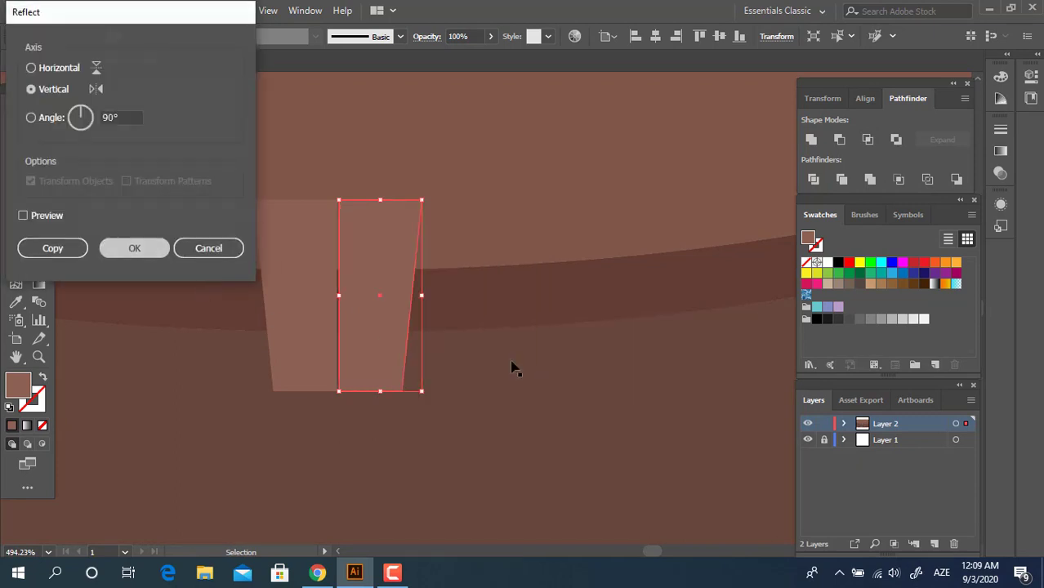
- Close the gap between the two mirrored halves and unite them into one tapered shape with Pathfinder
{"action": "left_click", "coordinate": [467, 365]}
{"action": "key", "text": "z"}
{"action": "left_click", "coordinate": [387, 311]}
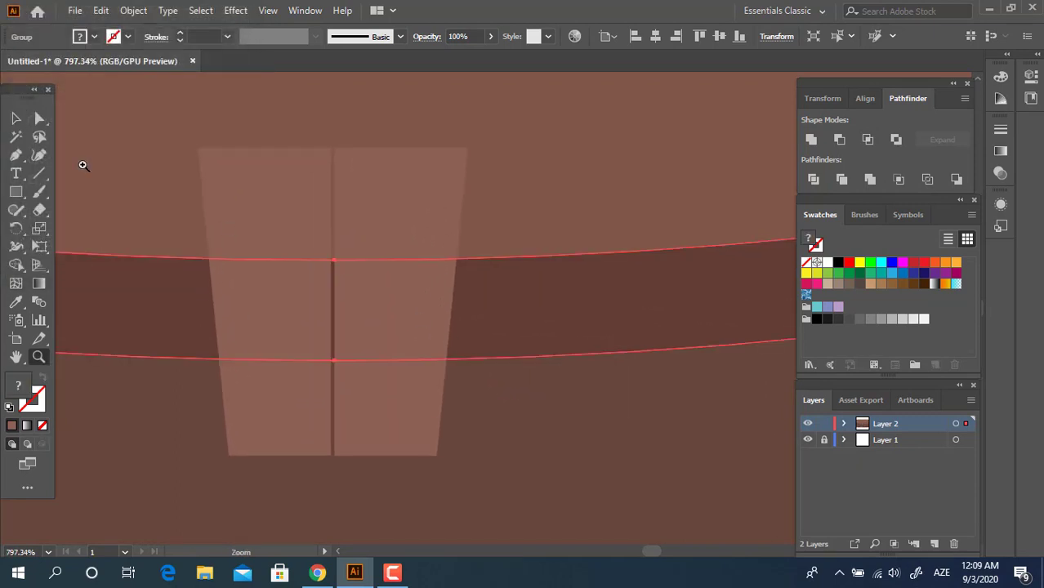
{"action": "left_click", "coordinate": [18, 122]}
{"action": "left_click", "coordinate": [426, 224]}
{"action": "left_click_drag", "start_coordinate": [426, 224], "coordinate": [422, 224]}
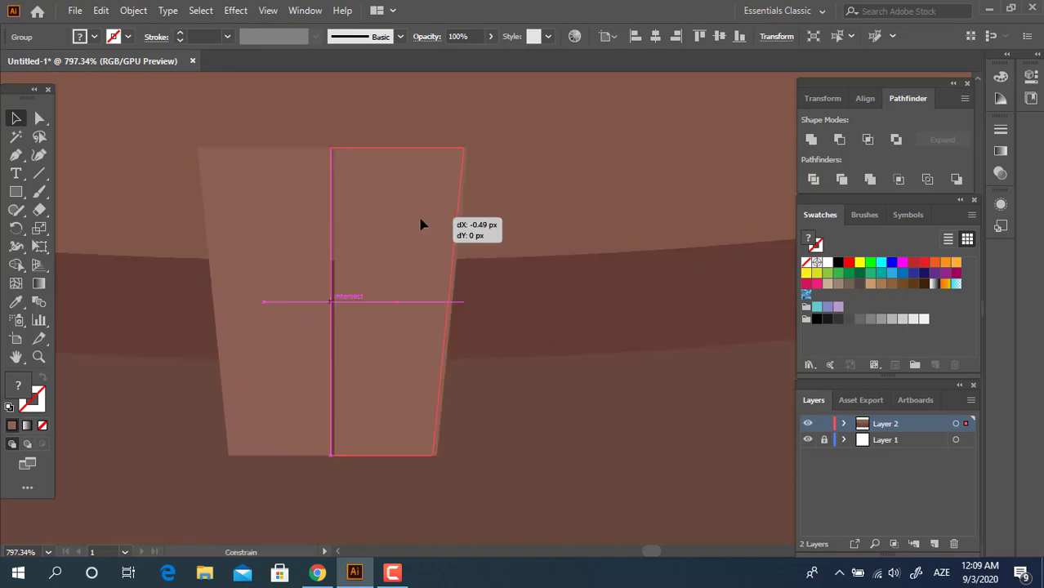
{"action": "left_click", "coordinate": [295, 260], "text": "shift"}
{"action": "left_click", "coordinate": [808, 142]}
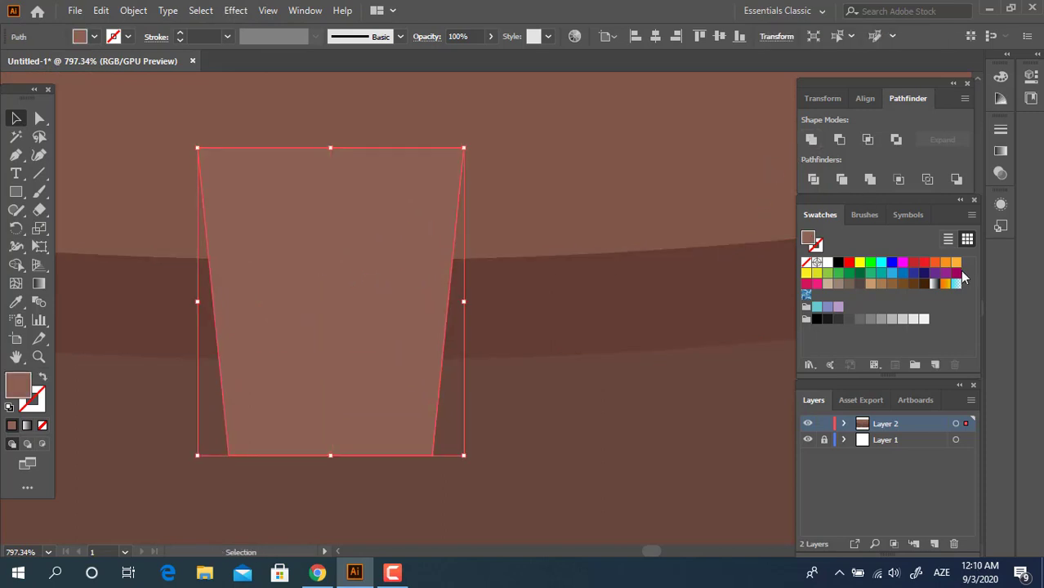
- Fill the tapered clasp with light orange and round all its corners to about 3.85 px
{"action": "left_click", "coordinate": [957, 264]}
{"action": "key", "text": "z"}
{"action": "left_click_drag", "start_coordinate": [532, 230], "coordinate": [253, 303]}
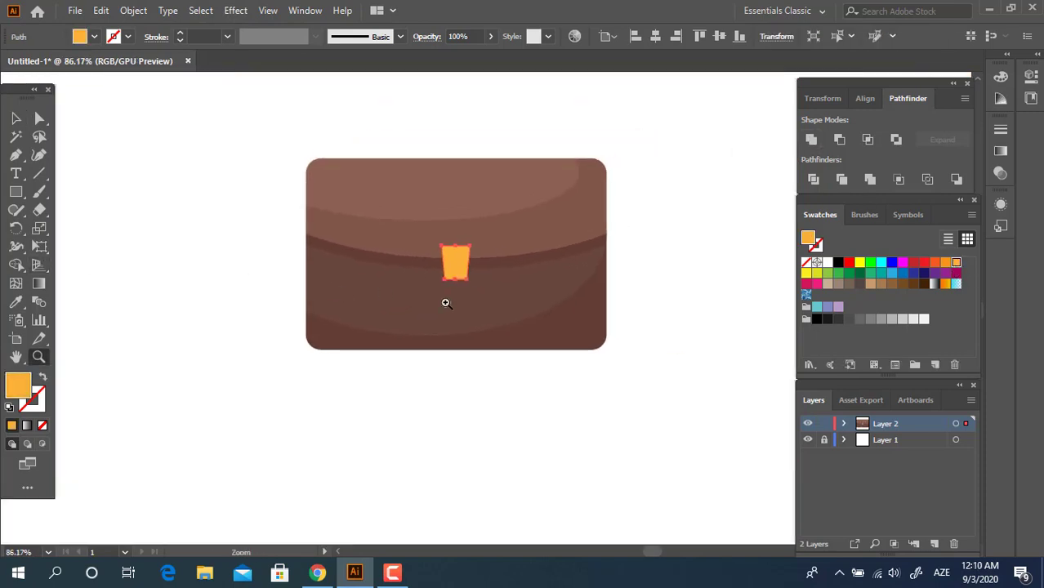
{"action": "left_click_drag", "start_coordinate": [447, 301], "coordinate": [652, 363]}
{"action": "left_click_drag", "start_coordinate": [482, 233], "coordinate": [632, 322]}
{"action": "left_click_drag", "start_coordinate": [377, 193], "coordinate": [566, 354]}
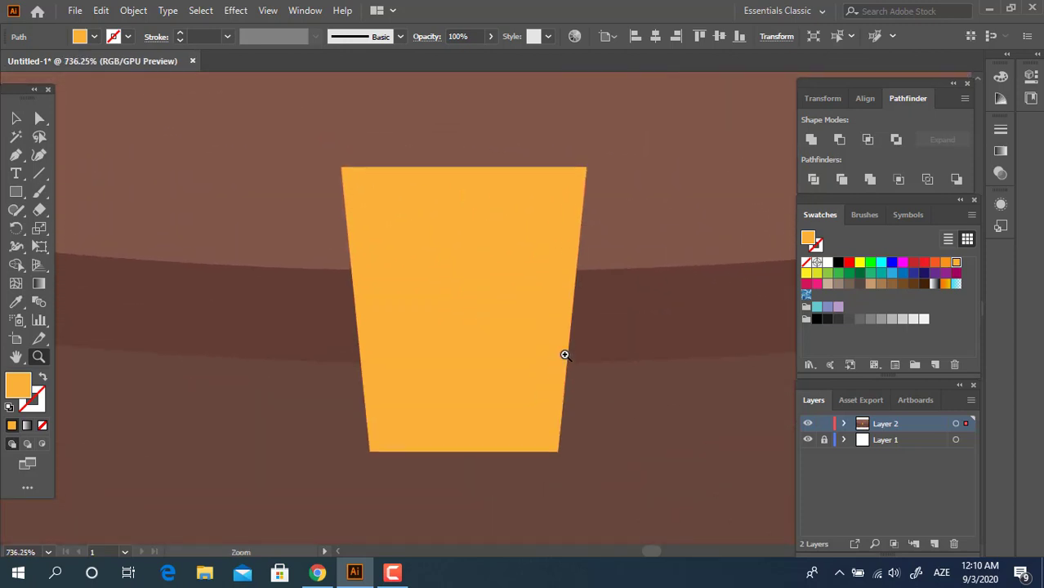
{"action": "key", "text": "a"}
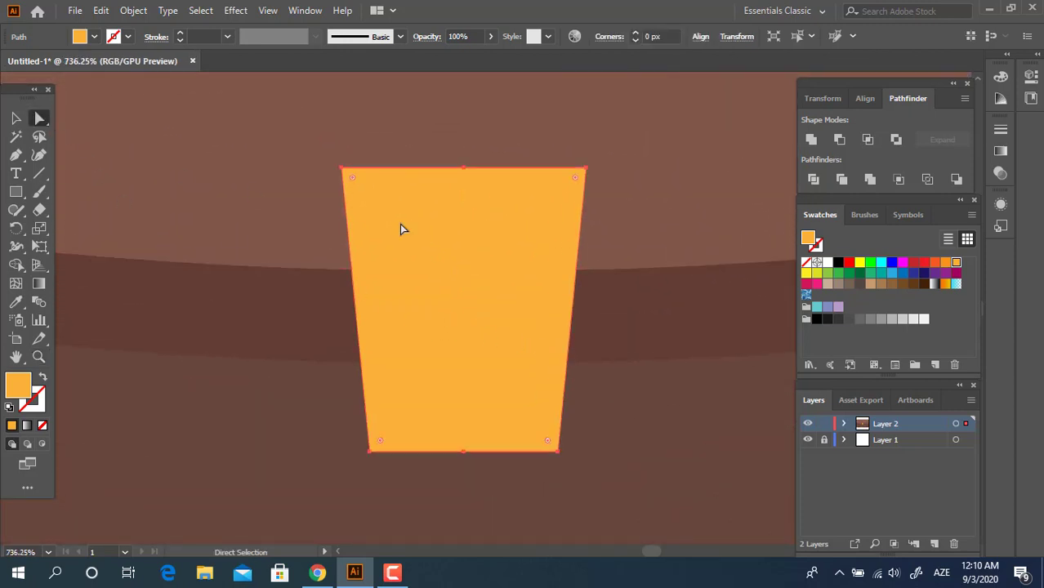
{"action": "left_click_drag", "start_coordinate": [352, 180], "coordinate": [384, 217]}
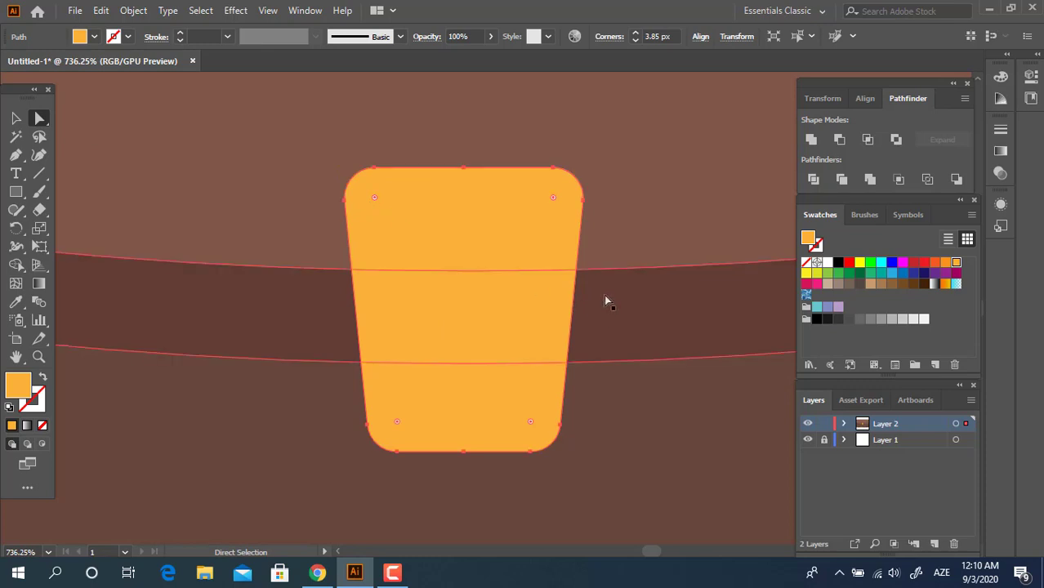
- Paste a copy of the clasp in front, shrink it, and place it inside the clasp toward the upper left
{"action": "key", "text": "z"}
{"action": "left_click_drag", "start_coordinate": [485, 257], "coordinate": [175, 262]}
{"action": "left_click_drag", "start_coordinate": [427, 263], "coordinate": [293, 270]}
{"action": "left_click_drag", "start_coordinate": [504, 259], "coordinate": [1000, 534]}
{"action": "left_click_drag", "start_coordinate": [416, 352], "coordinate": [449, 356]}
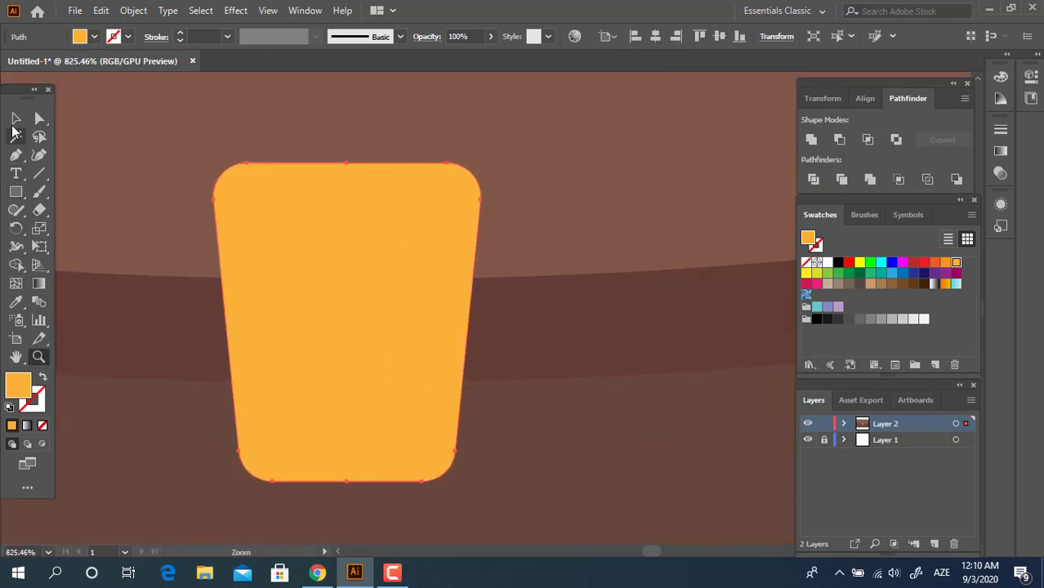
{"action": "left_click", "coordinate": [15, 119]}
{"action": "key", "text": "ctrl"}
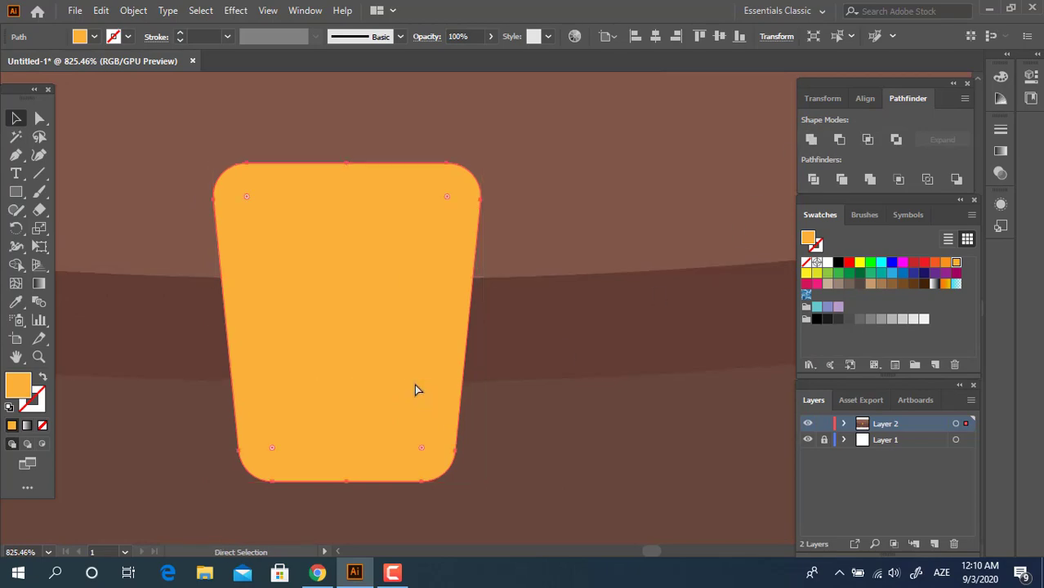
{"action": "left_click", "coordinate": [100, 10]}
{"action": "left_click", "coordinate": [168, 87]}
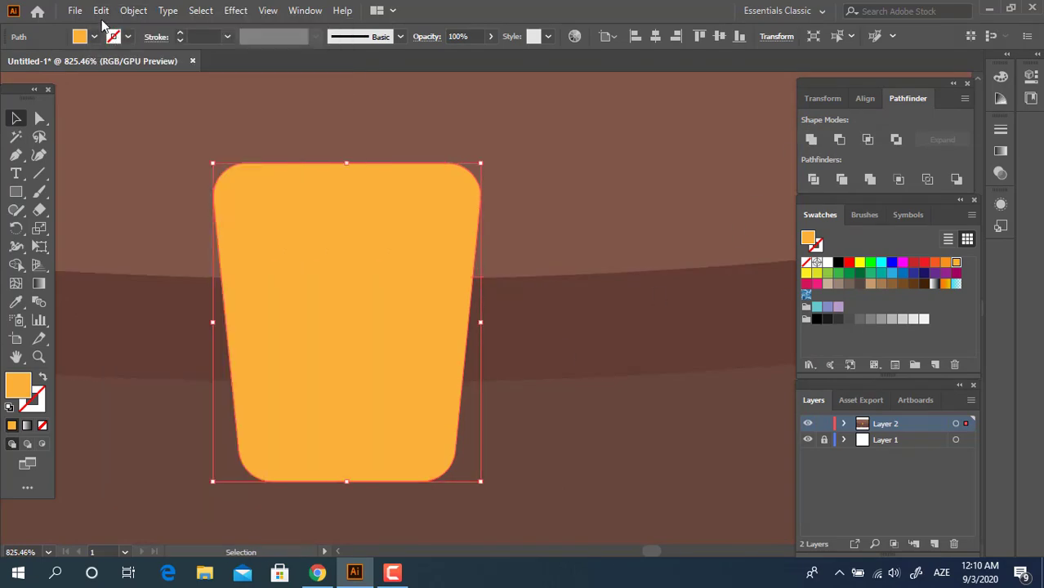
{"action": "left_click", "coordinate": [101, 9]}
{"action": "left_click", "coordinate": [203, 124]}
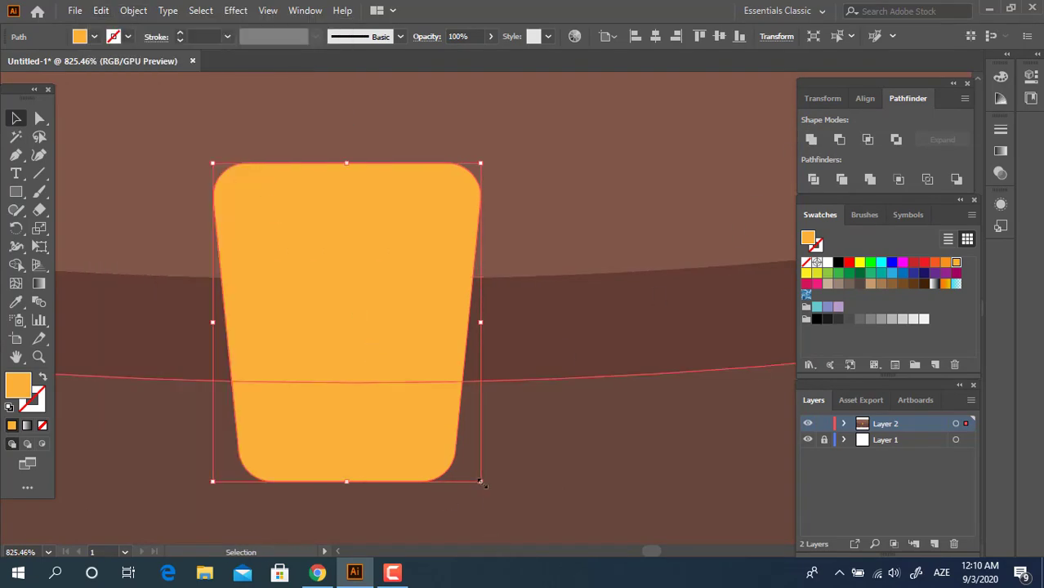
{"action": "left_click_drag", "start_coordinate": [481, 482], "coordinate": [437, 425]}
{"action": "left_click_drag", "start_coordinate": [331, 320], "coordinate": [308, 272]}
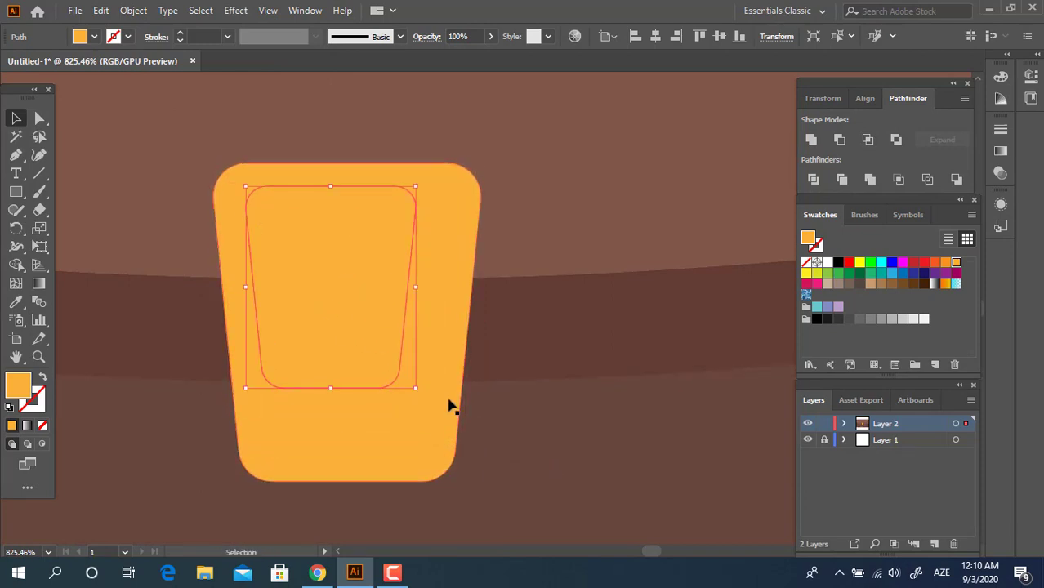
- Fill the larger clasp shape with a slightly darker orange than the inner copy
{"action": "left_click", "coordinate": [445, 430]}
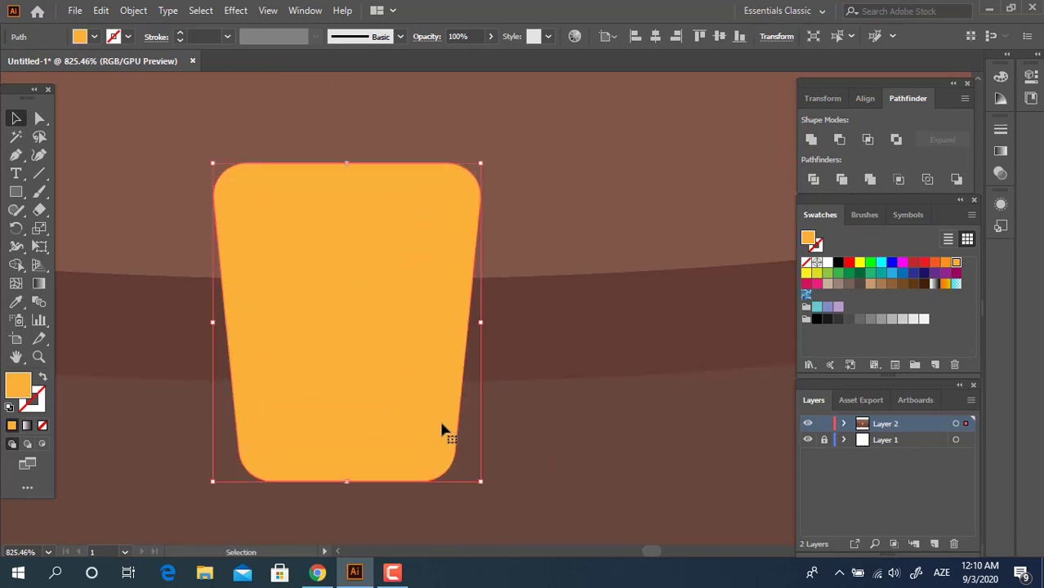
{"action": "left_click", "coordinate": [944, 264]}
{"action": "key", "text": "z"}
{"action": "left_click_drag", "start_coordinate": [440, 283], "coordinate": [451, 352]}
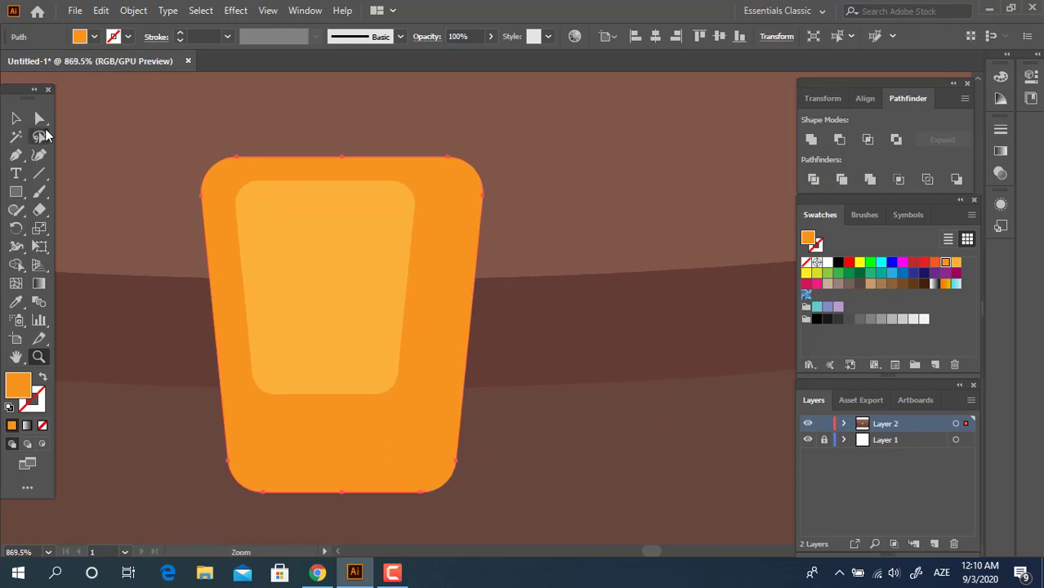
- Nudge the light inner shape down and shrink it further toward the clasp's upper-left corner
{"action": "left_click", "coordinate": [15, 117]}
{"action": "left_click_drag", "start_coordinate": [322, 310], "coordinate": [326, 316]}
{"action": "left_click_drag", "start_coordinate": [415, 404], "coordinate": [385, 362]}
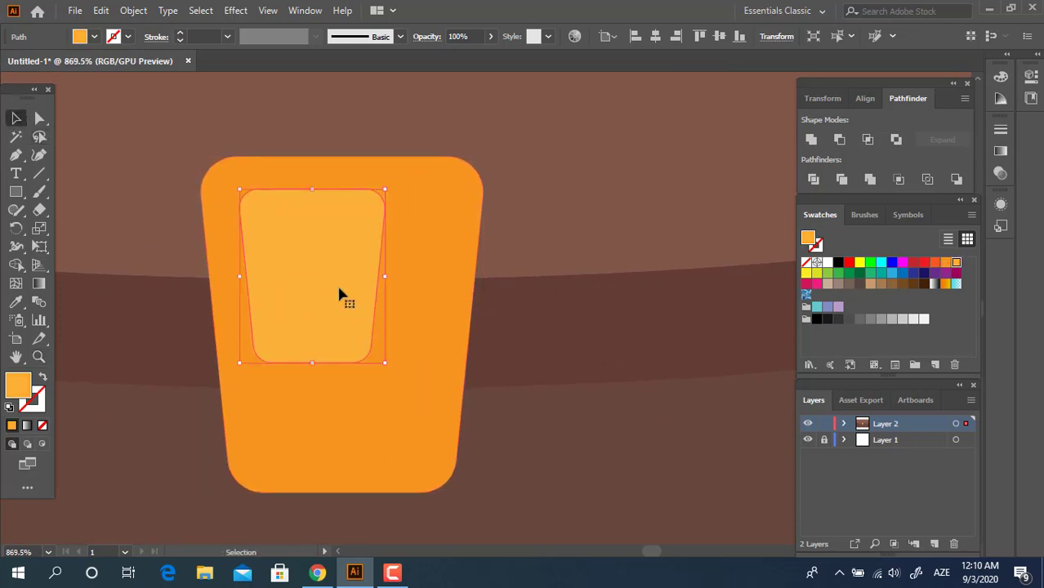
- Draw a large circle covering the clasp's upper-left area and give it the clasp's darker orange with the Eyedropper
{"action": "key", "text": "z"}
{"action": "left_click_drag", "start_coordinate": [355, 226], "coordinate": [236, 234]}
{"action": "right_click", "coordinate": [14, 181]}
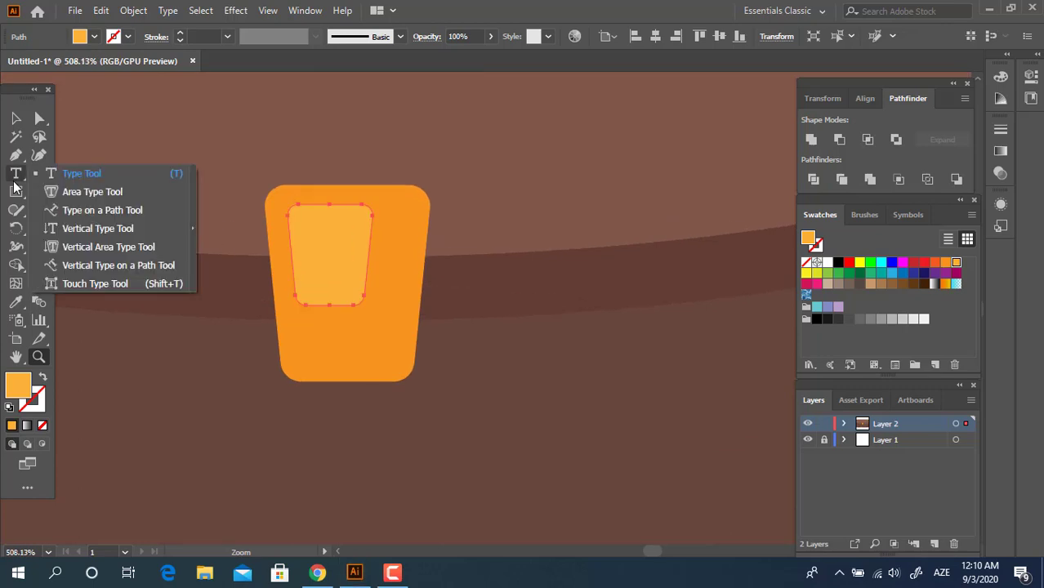
{"action": "right_click", "coordinate": [15, 193]}
{"action": "left_click", "coordinate": [84, 230]}
{"action": "left_click_drag", "start_coordinate": [299, 229], "coordinate": [419, 345]}
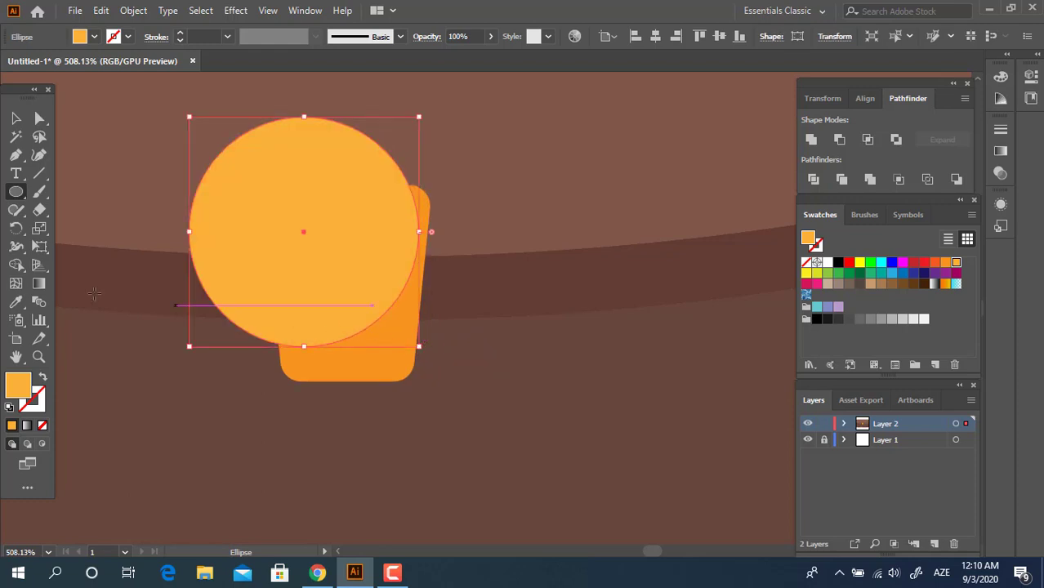
{"action": "left_click", "coordinate": [18, 299]}
{"action": "left_click", "coordinate": [290, 375]}
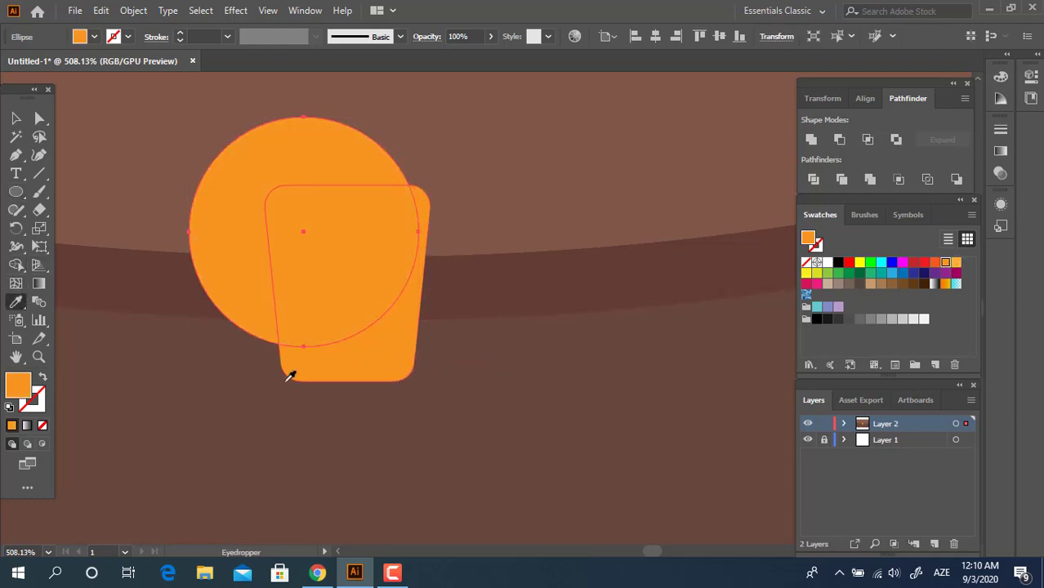
- Fill the clasp body behind the circle with red-orange
{"action": "key", "text": "v"}
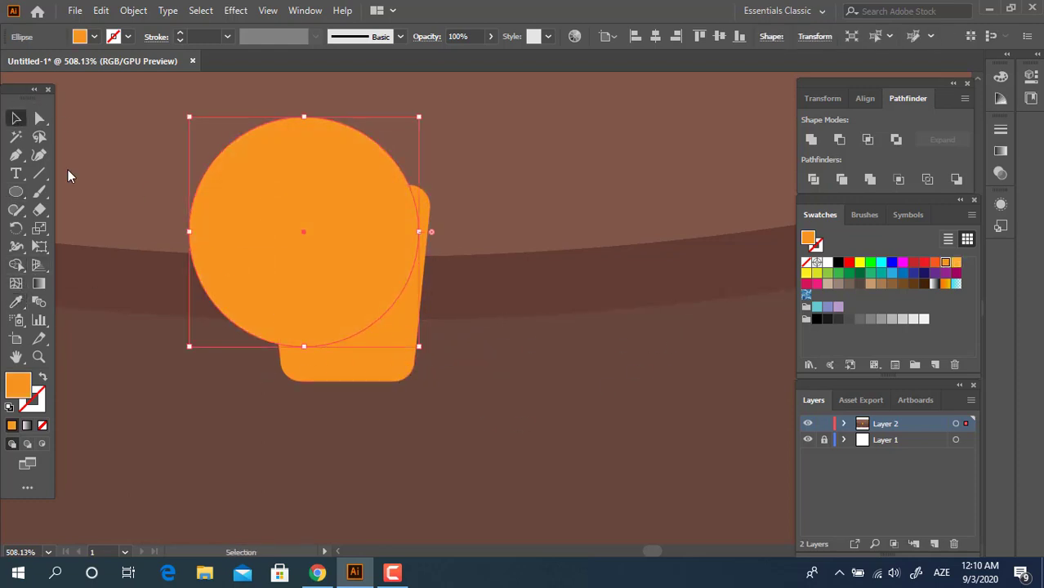
{"action": "left_click", "coordinate": [344, 370]}
{"action": "left_click", "coordinate": [935, 263]}
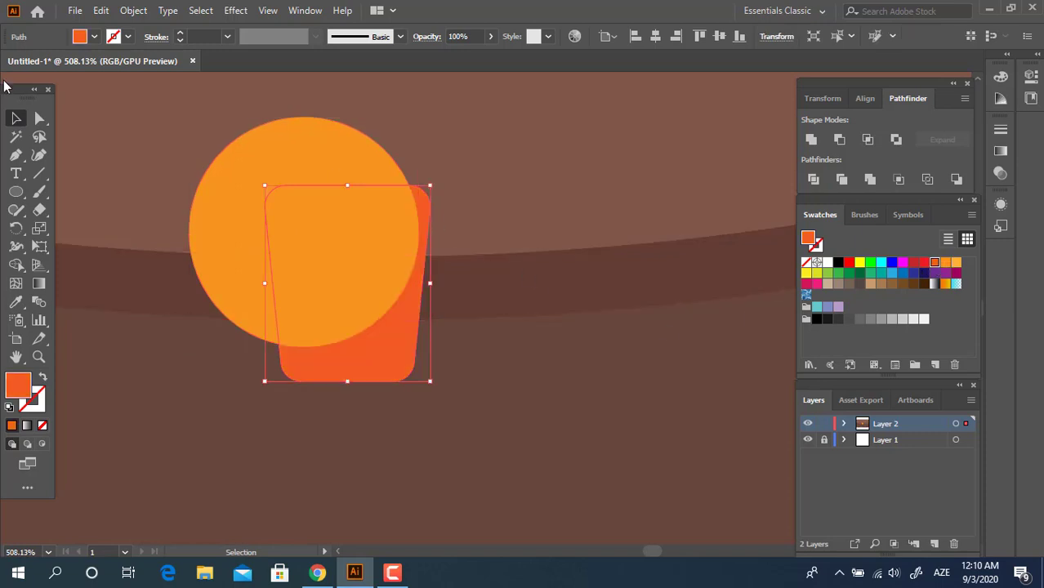
- Send the orange circle backward so it sits behind the light inner shape
{"action": "right_click", "coordinate": [322, 303]}
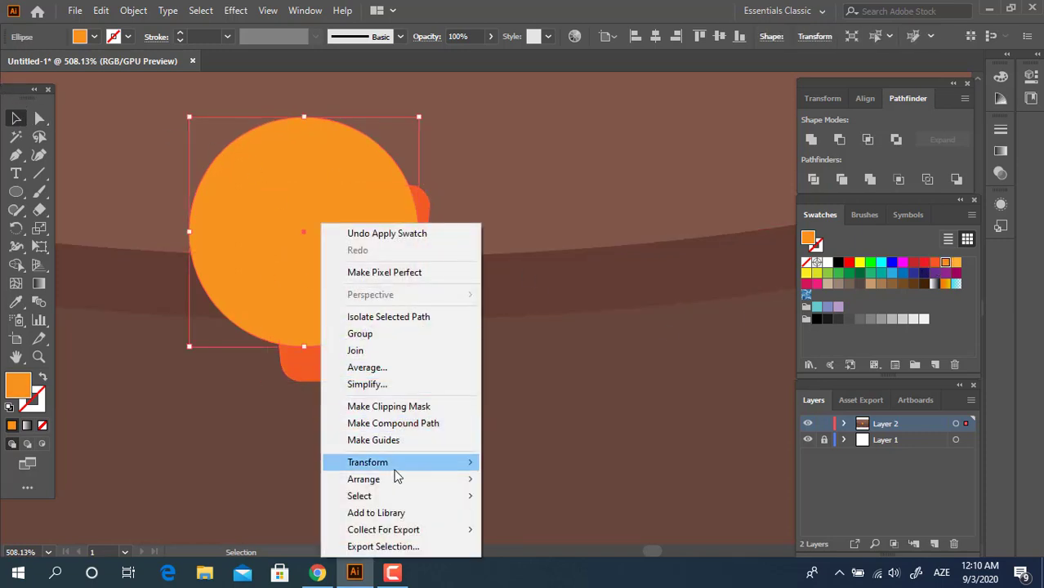
{"action": "mouse_move", "coordinate": [474, 482]}
{"action": "left_click", "coordinate": [531, 513]}
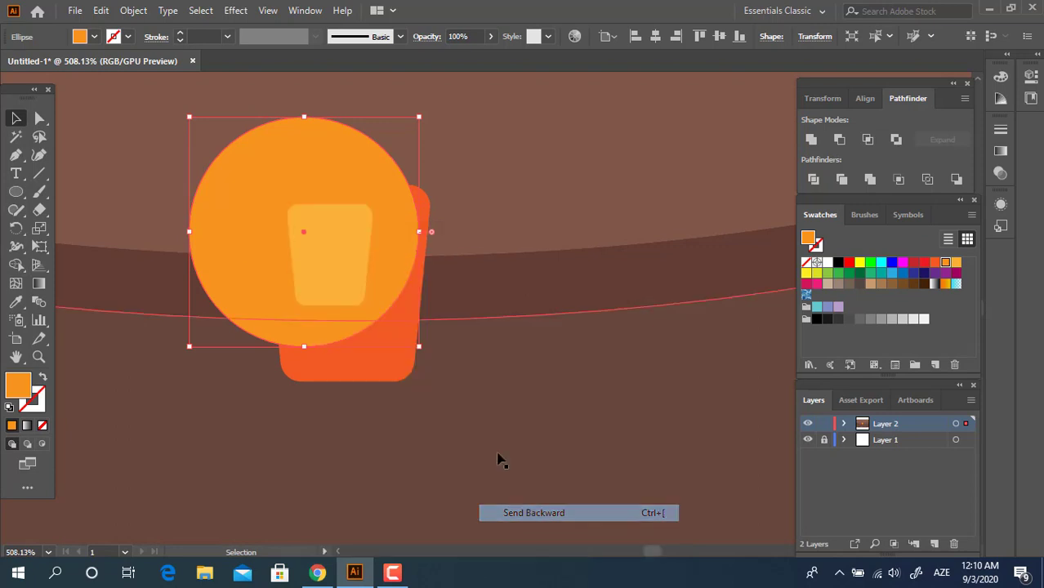
- Divide the circle and clasp body with Pathfinder, ungroup the pieces, and delete the circle part outside the clasp
{"action": "left_click", "coordinate": [396, 366], "text": "shift"}
{"action": "left_click", "coordinate": [813, 179]}
{"action": "right_click", "coordinate": [399, 275]}
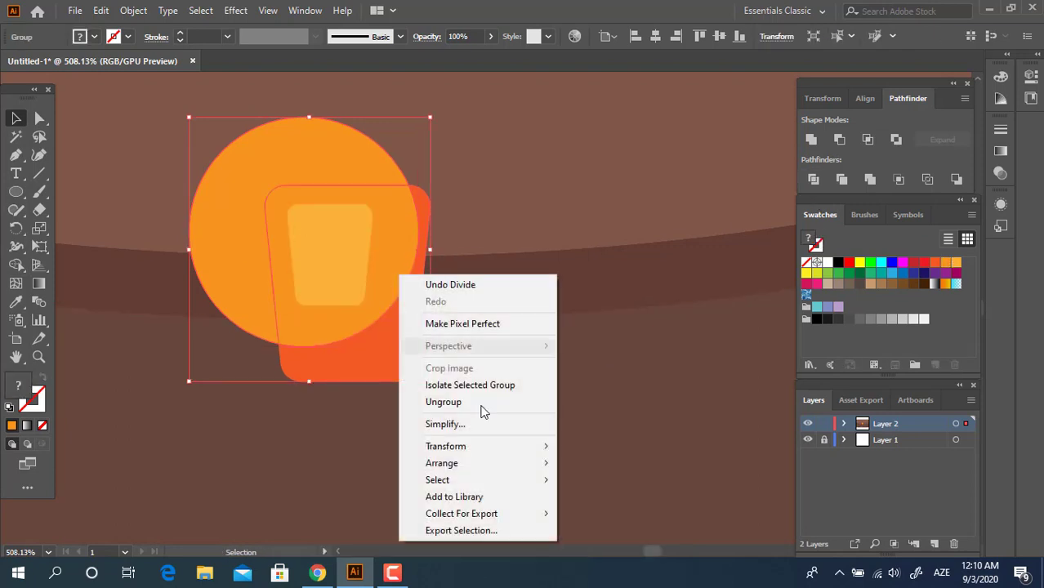
{"action": "left_click", "coordinate": [461, 407]}
{"action": "left_click", "coordinate": [461, 417]}
{"action": "left_click", "coordinate": [295, 138]}
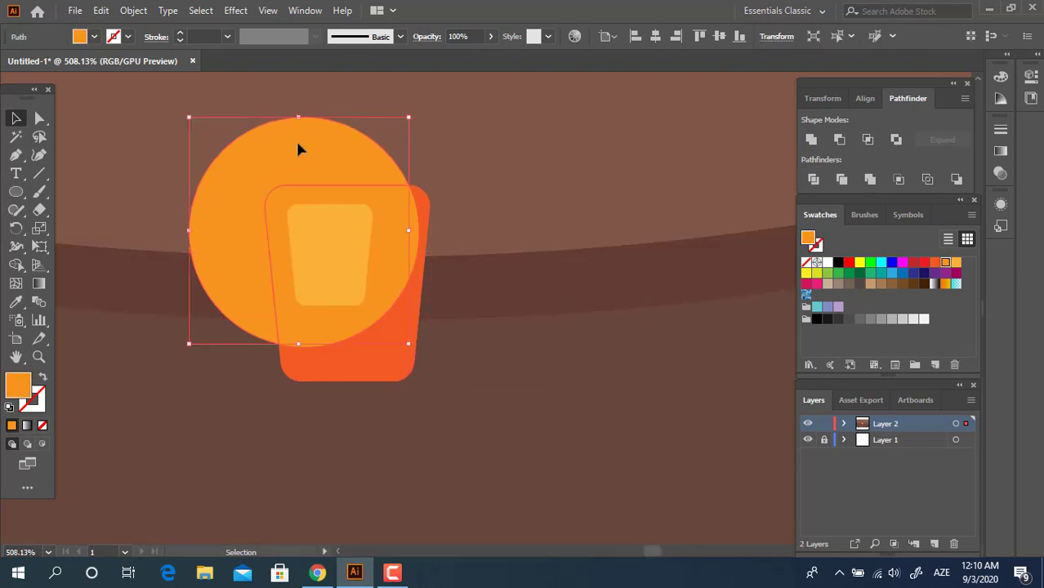
{"action": "key", "text": "Delete"}
- Duplicate the light inner shape, enlarge the copy to slightly wider than the clasp, and position it lower over the clasp
{"action": "key", "text": "z"}
{"action": "left_click_drag", "start_coordinate": [520, 203], "coordinate": [433, 259]}
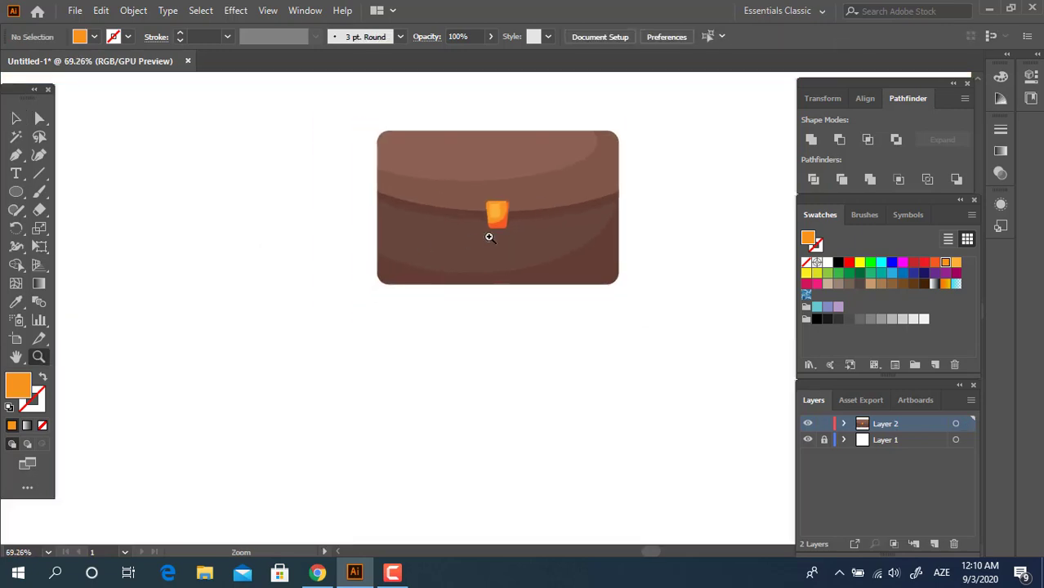
{"action": "left_click_drag", "start_coordinate": [523, 244], "coordinate": [489, 278]}
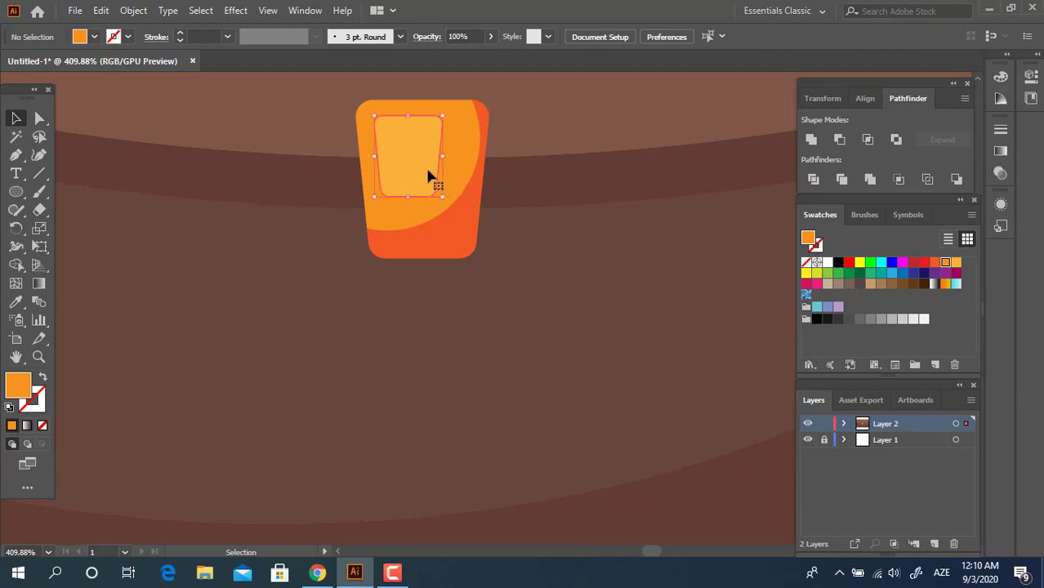
{"action": "left_click_drag", "start_coordinate": [415, 170], "coordinate": [396, 195]}
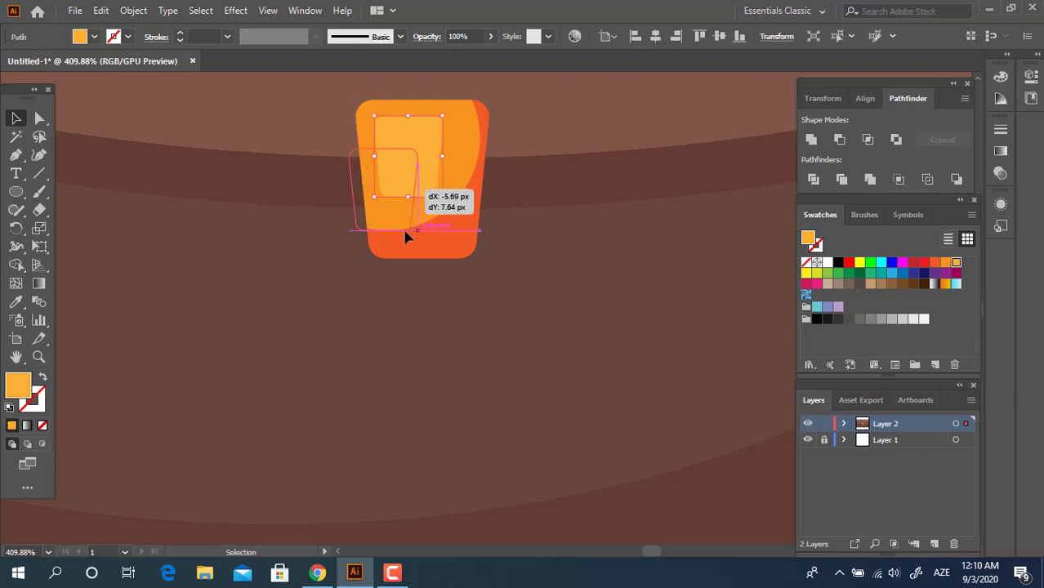
{"action": "left_click_drag", "start_coordinate": [408, 236], "coordinate": [515, 333]}
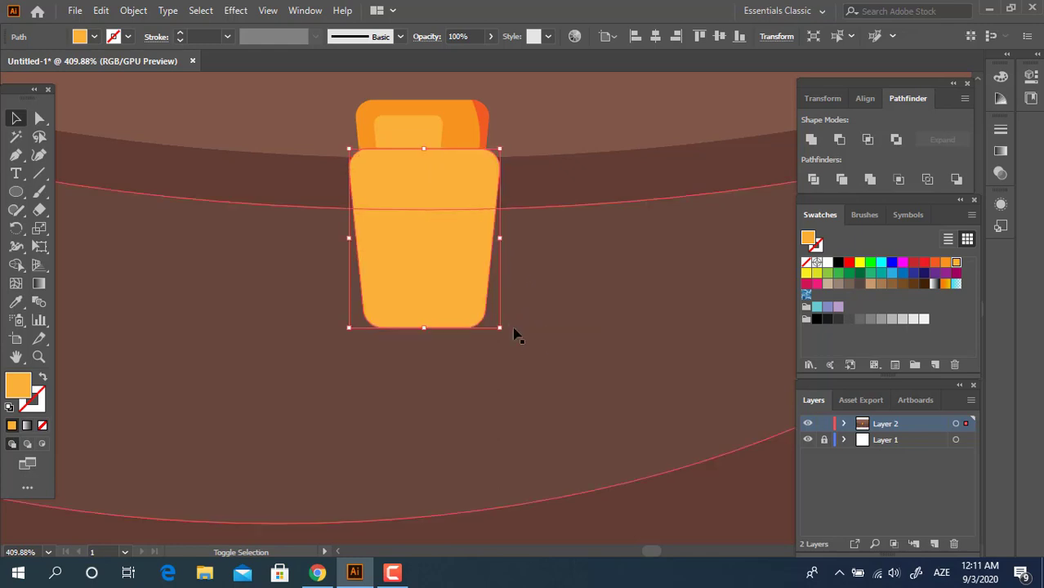
{"action": "left_click_drag", "start_coordinate": [464, 296], "coordinate": [456, 289]}
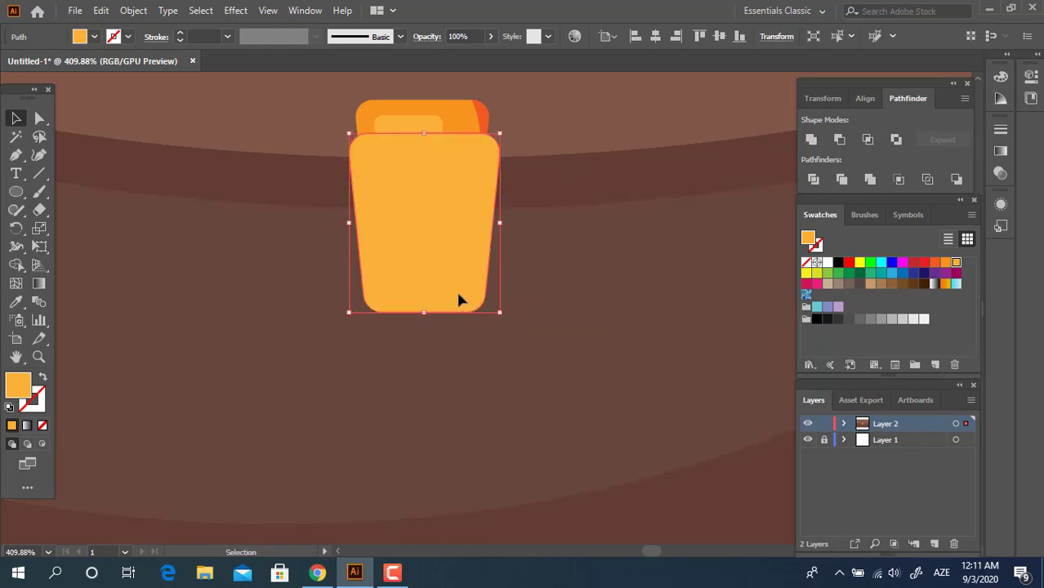
- Color the enlarged copy with the band's dark brown using the Eyedropper and send it behind the clasp as a shadow
{"action": "left_click", "coordinate": [20, 302]}
{"action": "left_click", "coordinate": [233, 217]}
{"action": "left_click", "coordinate": [16, 118]}
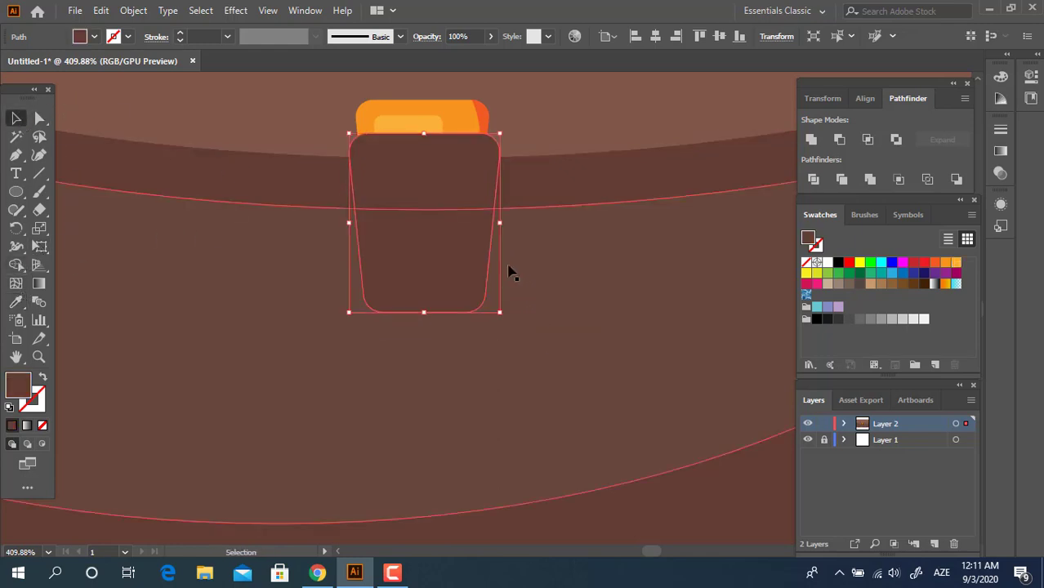
{"action": "key", "text": "ctrl+bracketleft"}
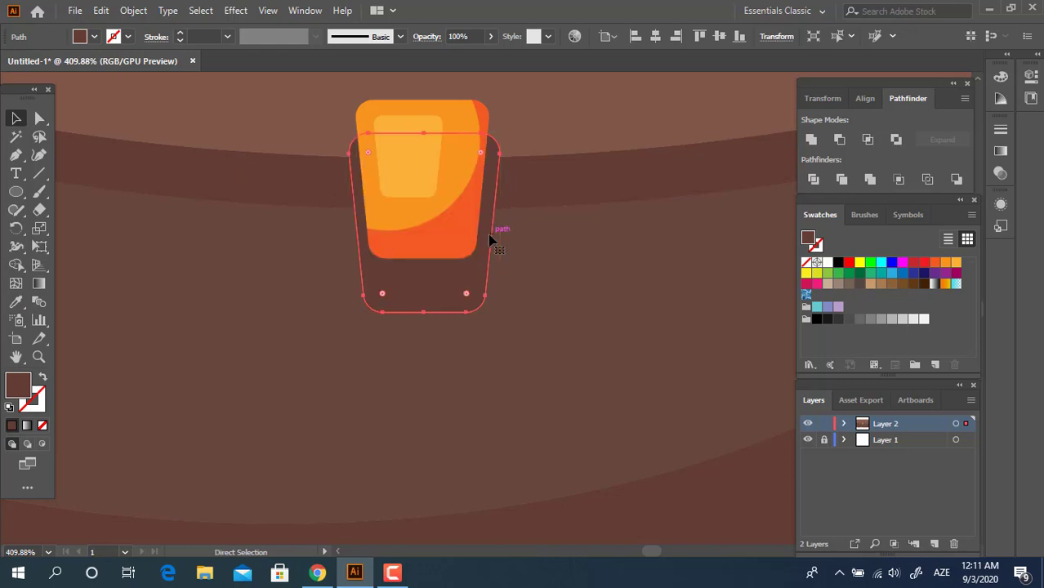
- Move the dark shadow shape up behind the clasp, leaving a thin border at its sides and a strip below it
{"action": "key", "text": "z"}
{"action": "left_click_drag", "start_coordinate": [464, 171], "coordinate": [526, 247]}
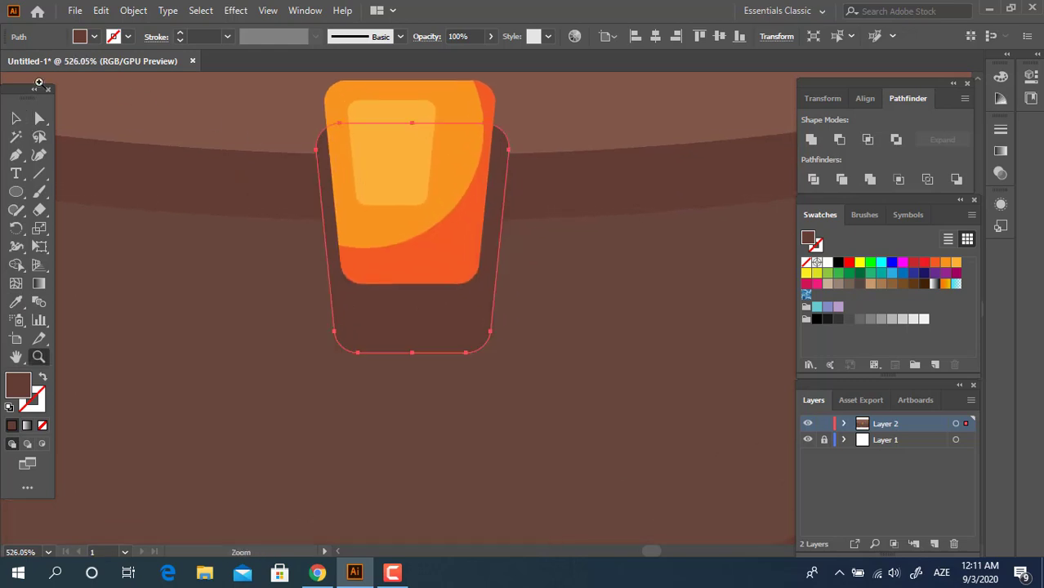
{"action": "left_click", "coordinate": [15, 118]}
{"action": "left_click_drag", "start_coordinate": [443, 335], "coordinate": [366, 331]}
{"action": "key", "text": "z"}
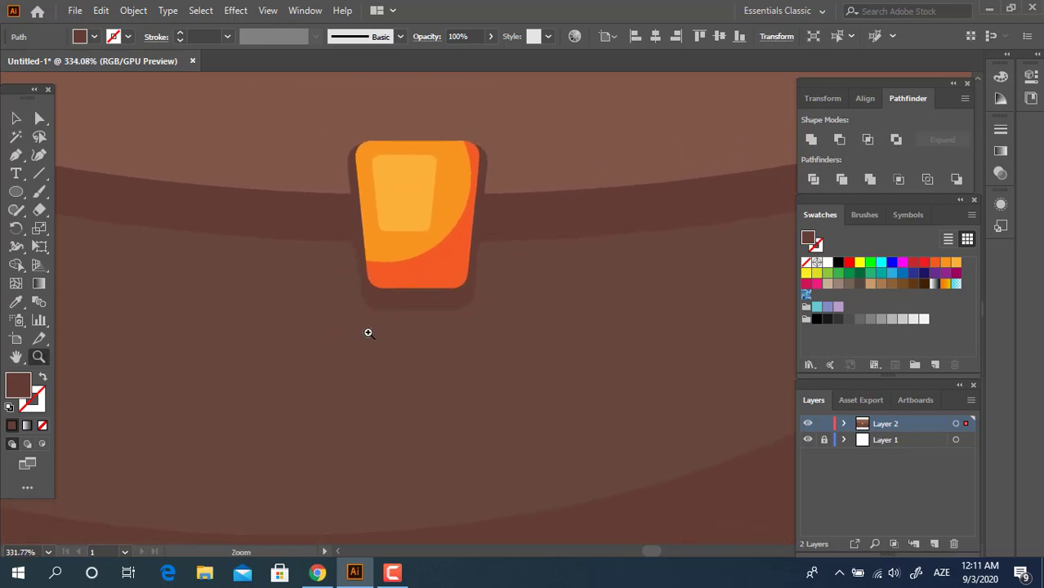
{"action": "left_click_drag", "start_coordinate": [315, 225], "coordinate": [252, 237]}
{"action": "left_click_drag", "start_coordinate": [322, 281], "coordinate": [382, 354]}
{"action": "left_click", "coordinate": [15, 118]}
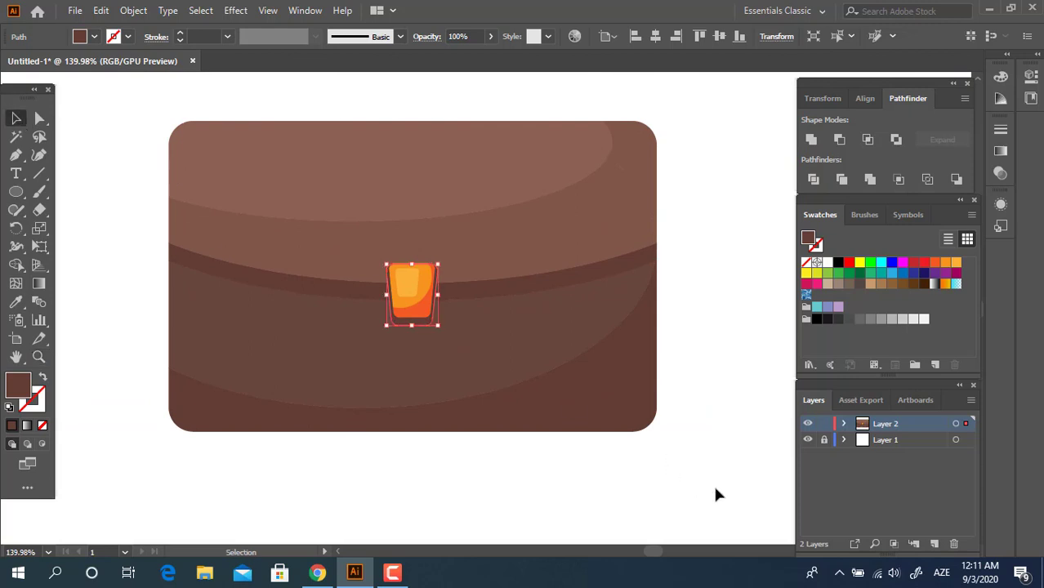
- Group all the briefcase and clasp artwork together
{"action": "key", "text": "ctrl+a"}
{"action": "right_click", "coordinate": [558, 285]}
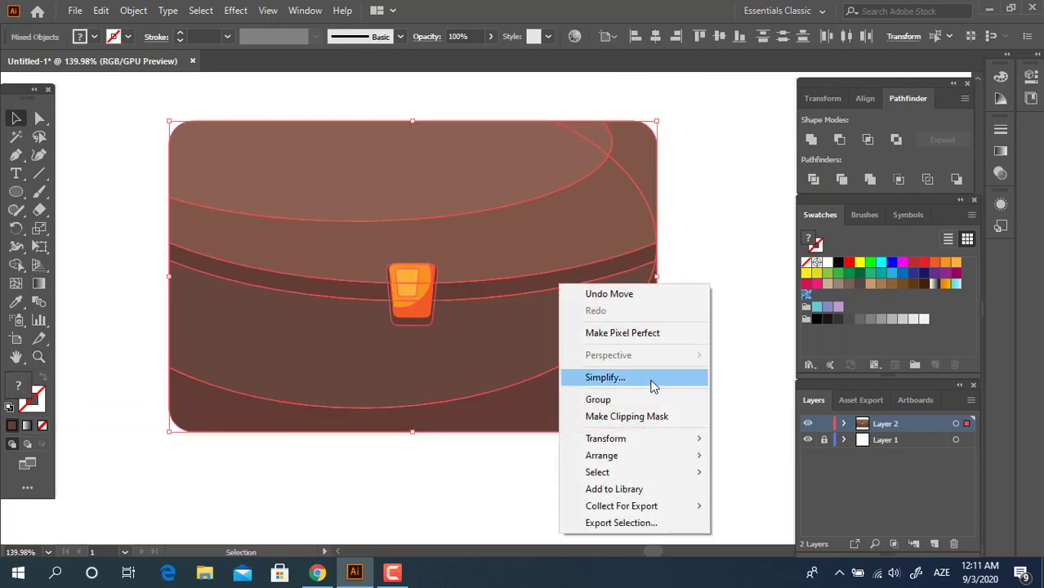
{"action": "left_click", "coordinate": [604, 399]}
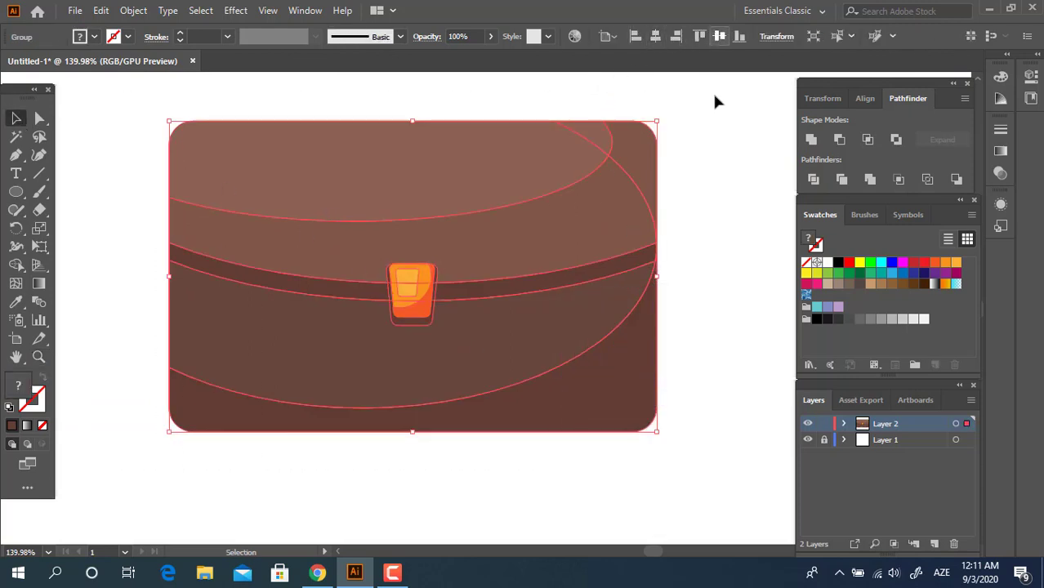
{"action": "left_click", "coordinate": [709, 114]}
- Draw a small dark brown rectangle above the briefcase for the handle and fully round its corners into a pill
{"action": "key", "text": "z"}
{"action": "left_click_drag", "start_coordinate": [708, 211], "coordinate": [704, 277]}
{"action": "left_click_drag", "start_coordinate": [571, 278], "coordinate": [585, 310]}
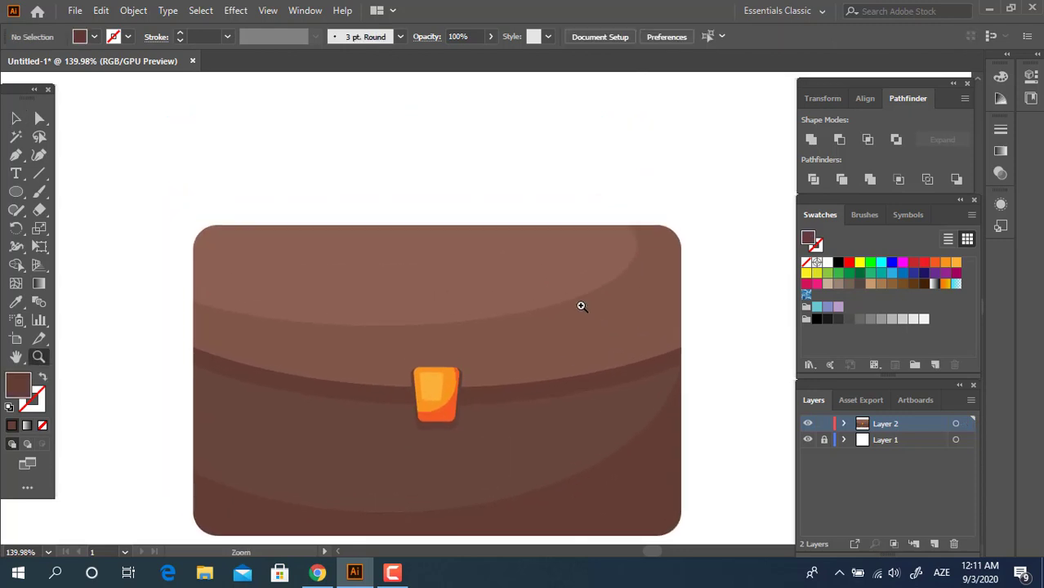
{"action": "left_click_drag", "start_coordinate": [472, 272], "coordinate": [527, 276]}
{"action": "left_click_drag", "start_coordinate": [471, 271], "coordinate": [450, 296]}
{"action": "left_click_drag", "start_coordinate": [16, 191], "coordinate": [93, 191]}
{"action": "left_click_drag", "start_coordinate": [332, 167], "coordinate": [444, 200]}
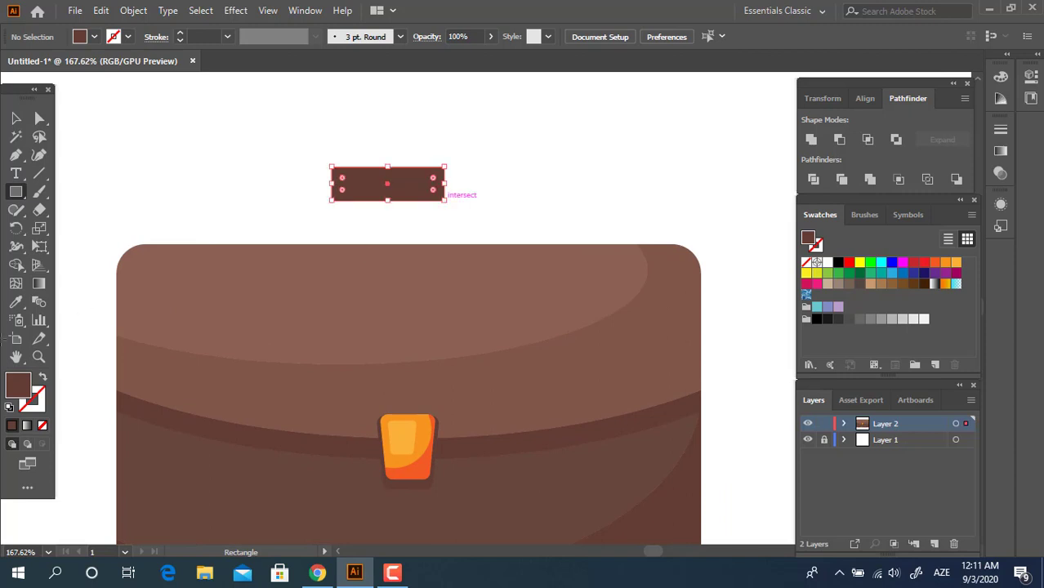
{"action": "left_click", "coordinate": [39, 119]}
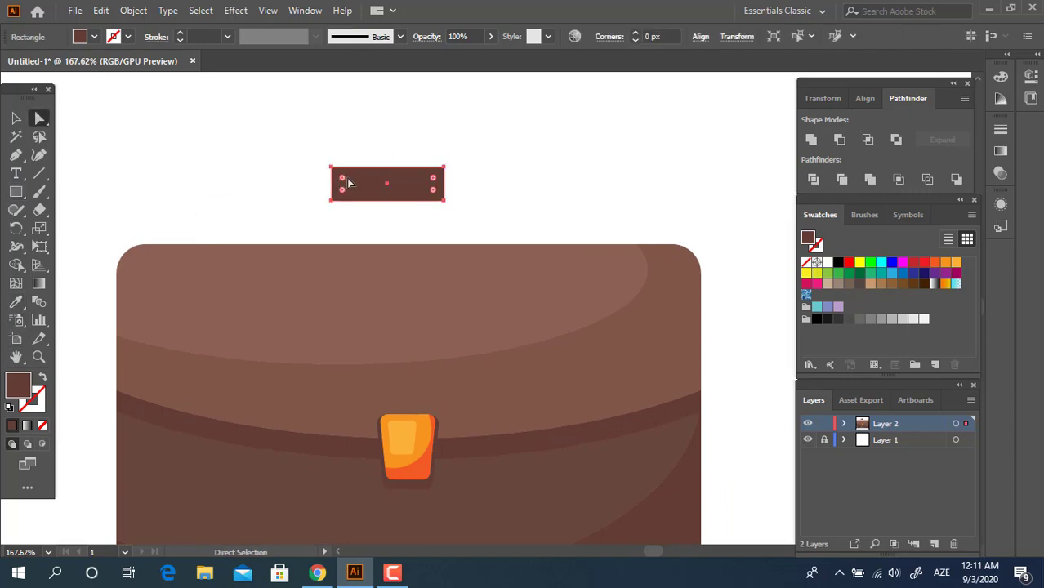
{"action": "left_click_drag", "start_coordinate": [343, 178], "coordinate": [452, 210]}
- Center the handle pill horizontally with the briefcase group
{"action": "key", "text": "z"}
{"action": "left_click_drag", "start_coordinate": [426, 184], "coordinate": [503, 207]}
{"action": "left_click", "coordinate": [16, 118]}
{"action": "key", "text": "z"}
{"action": "left_click_drag", "start_coordinate": [384, 149], "coordinate": [88, 128]}
{"action": "left_click", "coordinate": [16, 118]}
{"action": "key", "text": "ctrl+a"}
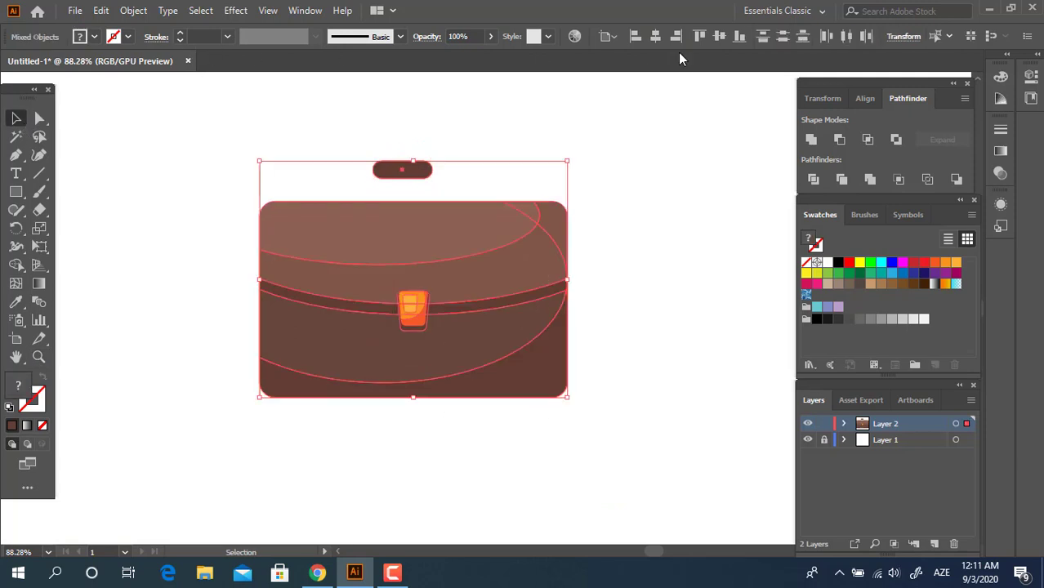
{"action": "left_click", "coordinate": [660, 38]}
{"action": "left_click", "coordinate": [471, 141]}
- Draw a wider rectangle that overlaps the upper-left part of the handle pill and extends beyond it
{"action": "key", "text": "z"}
{"action": "left_click_drag", "start_coordinate": [420, 150], "coordinate": [567, 214]}
{"action": "left_click_drag", "start_coordinate": [365, 189], "coordinate": [499, 234]}
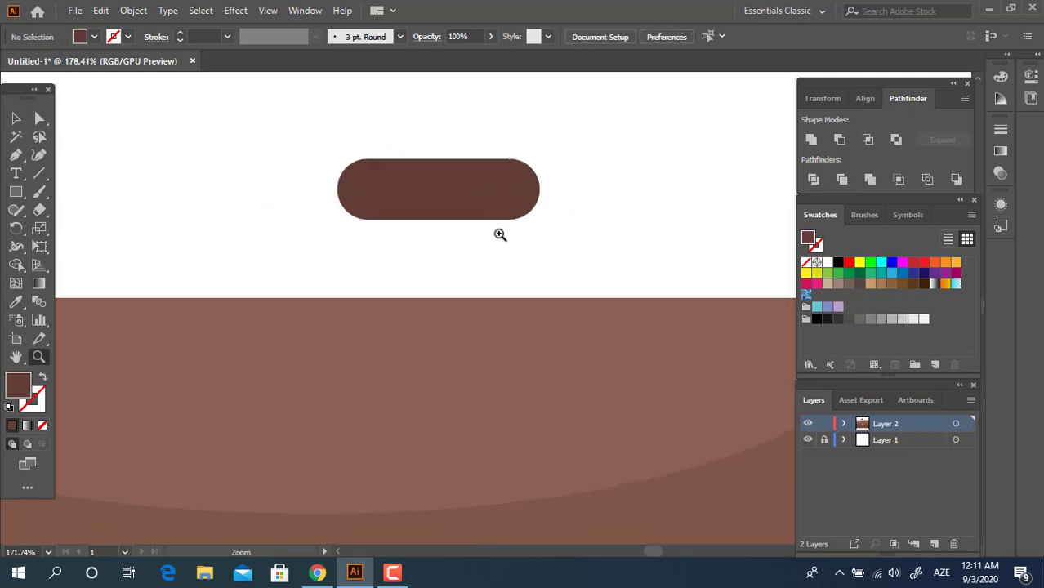
{"action": "mouse_move", "coordinate": [418, 177]}
{"action": "left_mouse_down"}
{"action": "mouse_move", "coordinate": [436, 194]}
{"action": "mouse_move", "coordinate": [420, 194]}
{"action": "left_mouse_up"}
{"action": "left_click", "coordinate": [627, 229]}
{"action": "key", "text": "ctrl+space"}
{"action": "left_click_drag", "start_coordinate": [580, 211], "coordinate": [612, 218]}
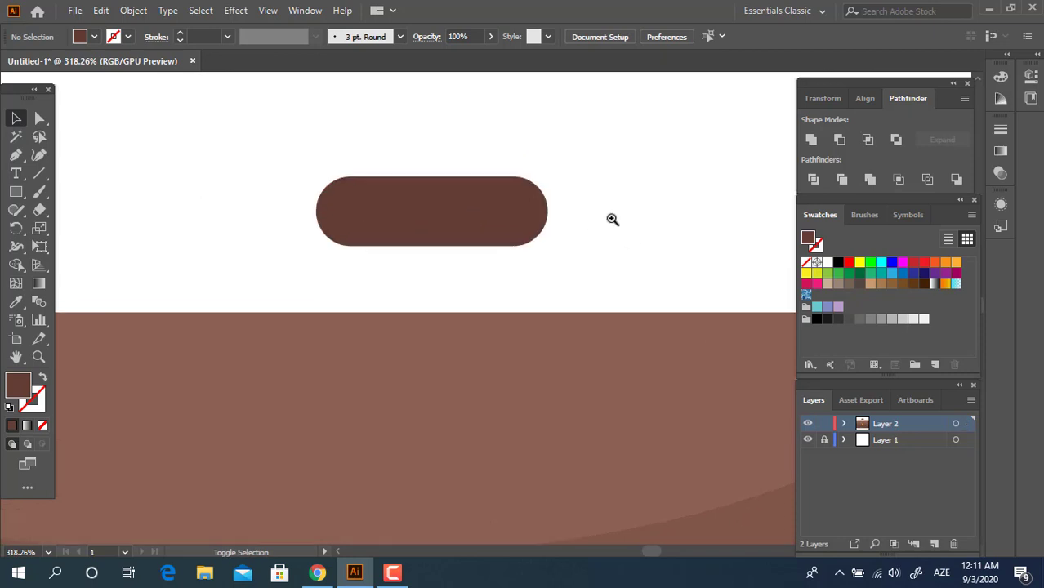
{"action": "left_click", "coordinate": [16, 191]}
{"action": "left_click_drag", "start_coordinate": [130, 132], "coordinate": [508, 226]}
- Color the overlapping rectangle with the flap's medium brown using the Eyedropper and fully round its corners
{"action": "left_click", "coordinate": [16, 302]}
{"action": "left_click_drag", "start_coordinate": [708, 517], "coordinate": [585, 200]}
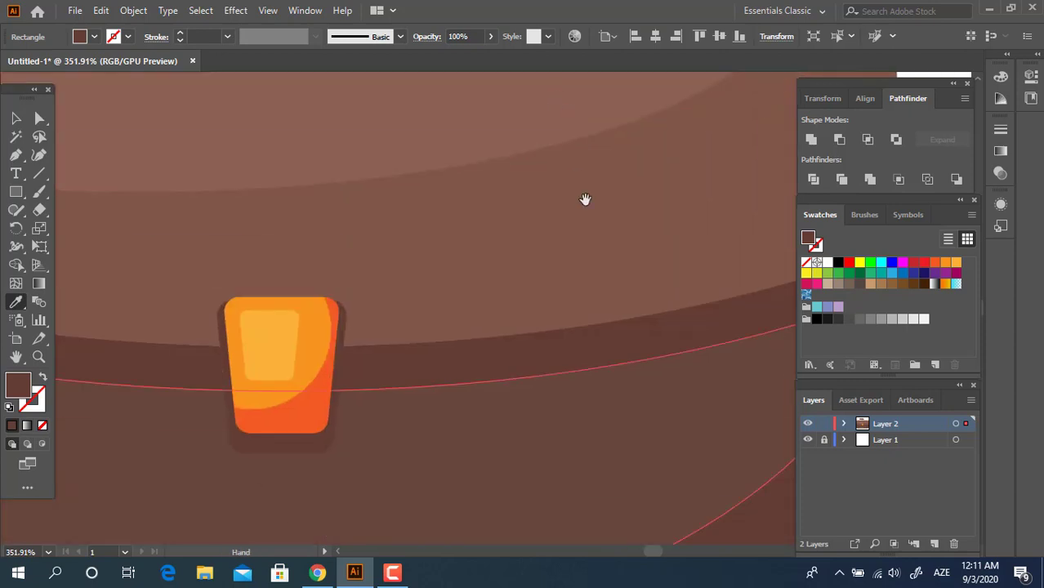
{"action": "left_click", "coordinate": [585, 249]}
{"action": "left_click_drag", "start_coordinate": [585, 249], "coordinate": [685, 574]}
{"action": "left_click", "coordinate": [39, 118]}
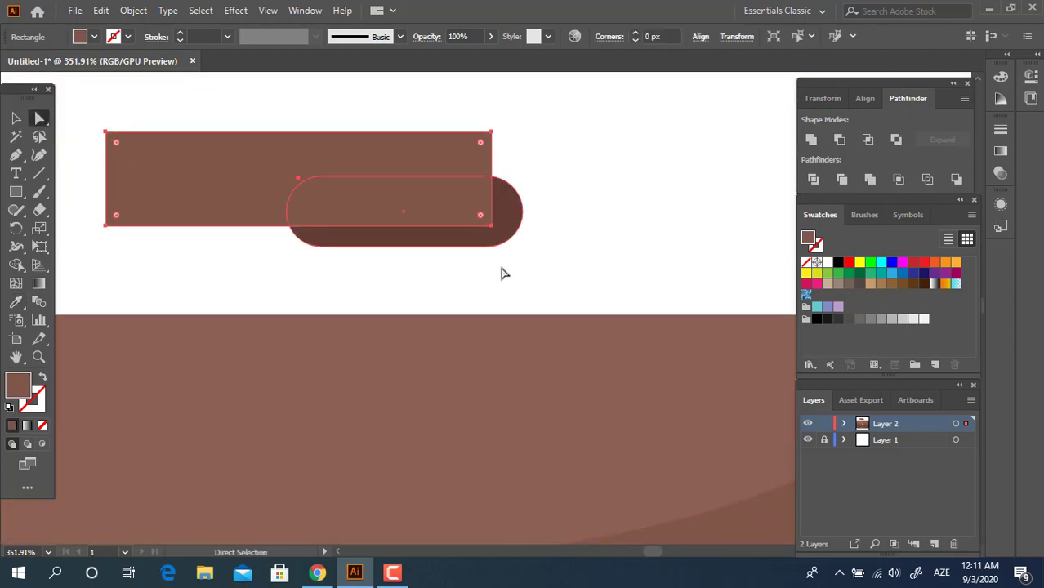
{"action": "left_click_drag", "start_coordinate": [480, 216], "coordinate": [421, 181]}
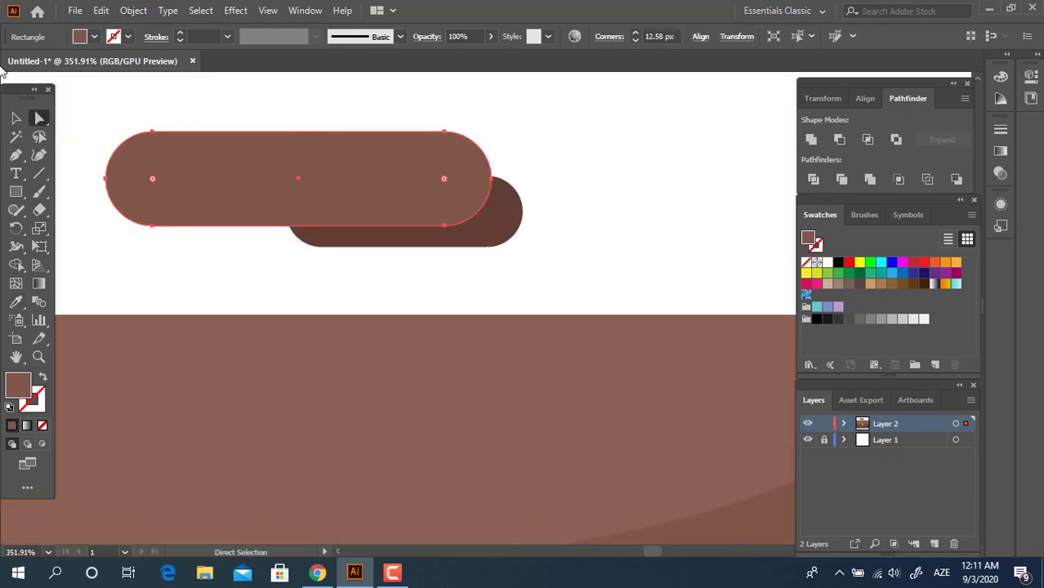
- Divide the rounded rectangle and the handle pill with Pathfinder, ungroup the pieces, and delete the part outside the pill
{"action": "left_click", "coordinate": [13, 120]}
{"action": "left_click_drag", "start_coordinate": [532, 251], "coordinate": [343, 184]}
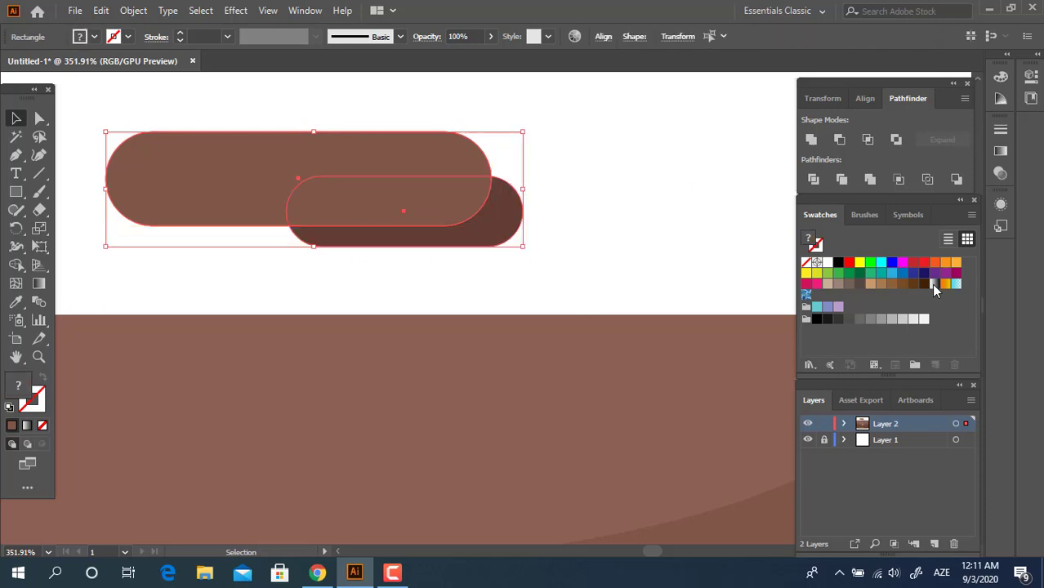
{"action": "left_click", "coordinate": [813, 179]}
{"action": "right_click", "coordinate": [472, 214]}
{"action": "left_click", "coordinate": [562, 337]}
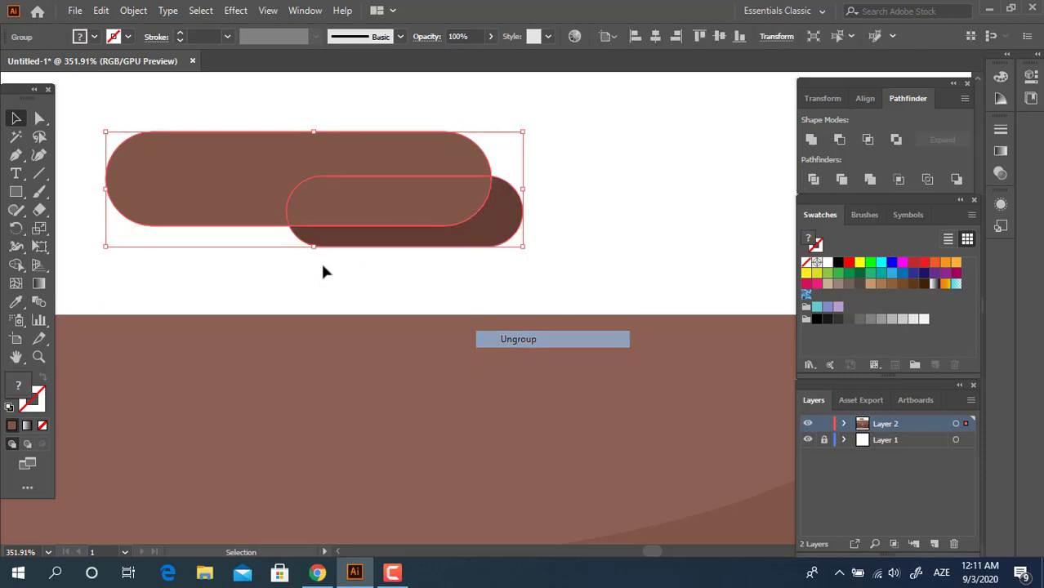
{"action": "left_click", "coordinate": [322, 270]}
{"action": "left_click", "coordinate": [221, 192]}
{"action": "key", "text": "Delete"}
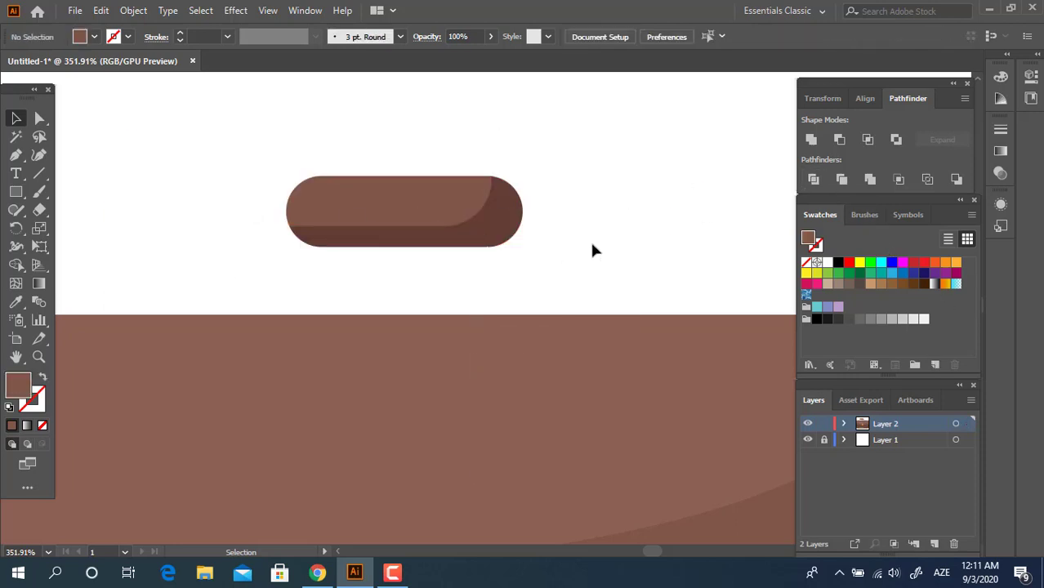
- Group the medium brown and dark brown pieces of the handle pill
{"action": "left_click_drag", "start_coordinate": [589, 239], "coordinate": [370, 196]}
{"action": "right_click", "coordinate": [370, 196]}
{"action": "left_click", "coordinate": [422, 285]}
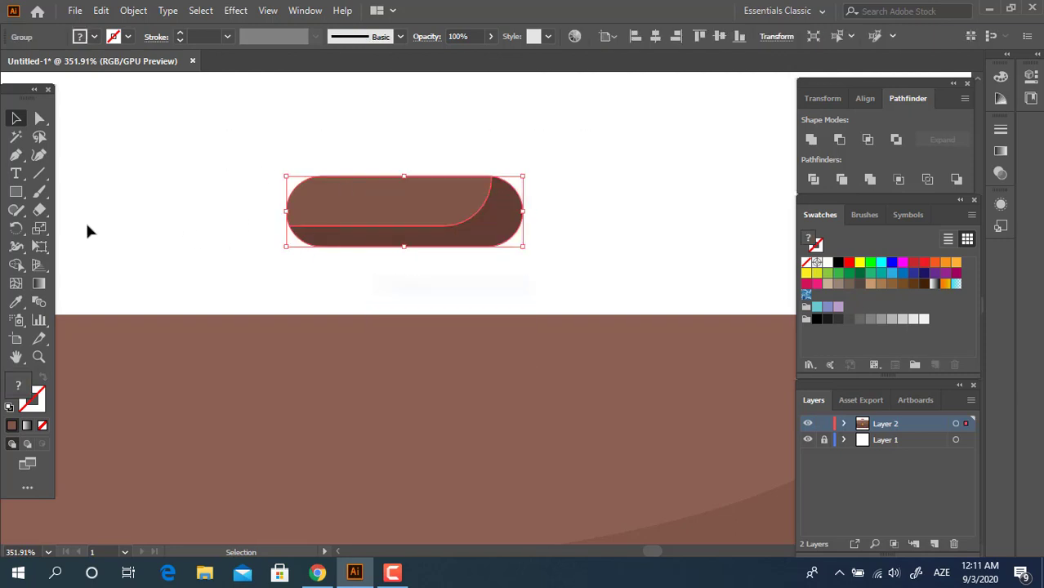
- Add a small highlight rectangle at the handle's upper edge in the flap's light brown and fully round its corners
{"action": "left_click", "coordinate": [15, 191]}
{"action": "left_click_drag", "start_coordinate": [353, 176], "coordinate": [421, 201]}
{"action": "left_click", "coordinate": [16, 301]}
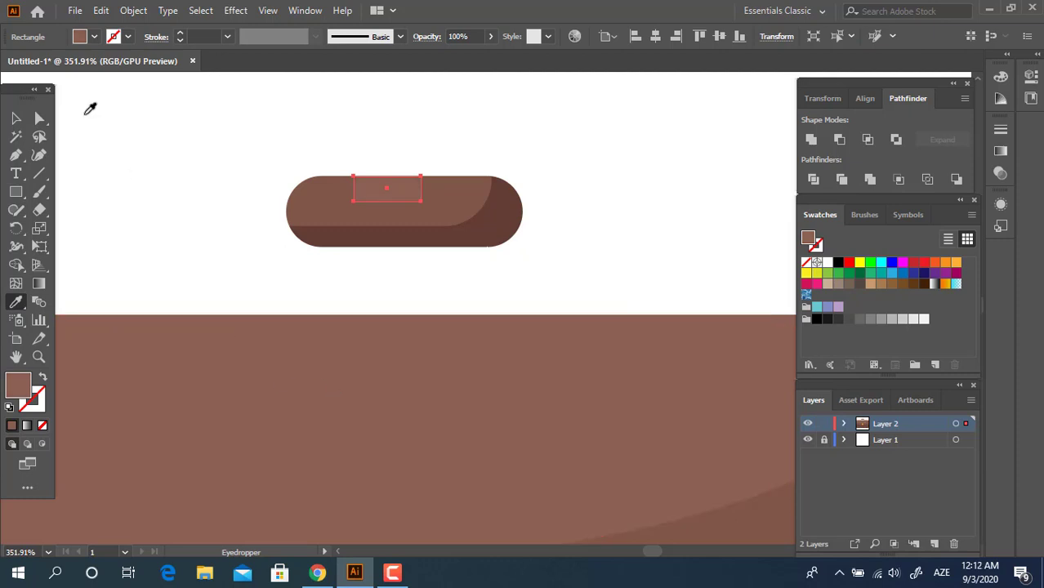
{"action": "left_click", "coordinate": [37, 119]}
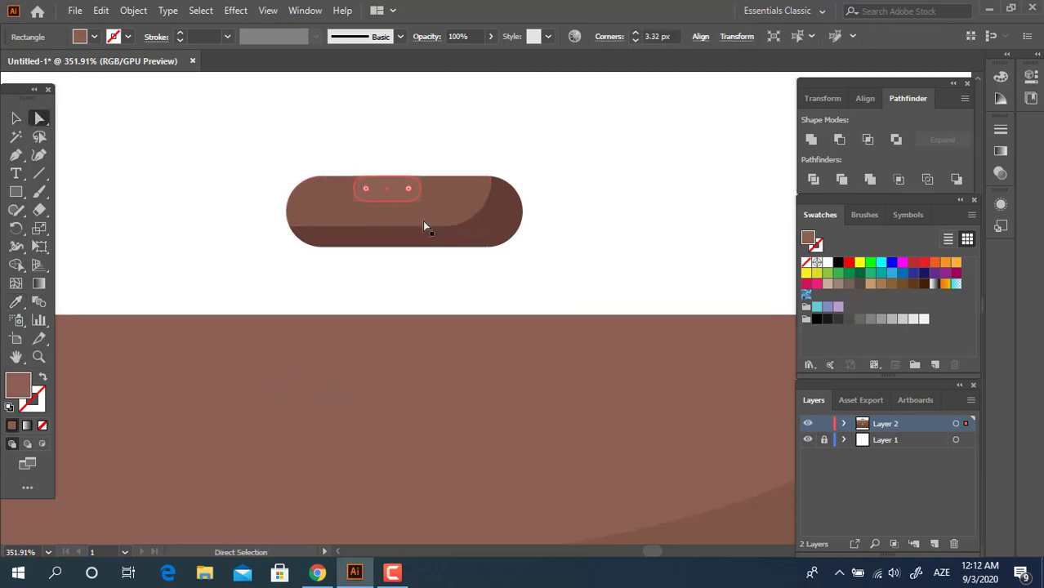
{"action": "left_click", "coordinate": [17, 118]}
{"action": "left_click", "coordinate": [304, 165]}
{"action": "left_click", "coordinate": [403, 194]}
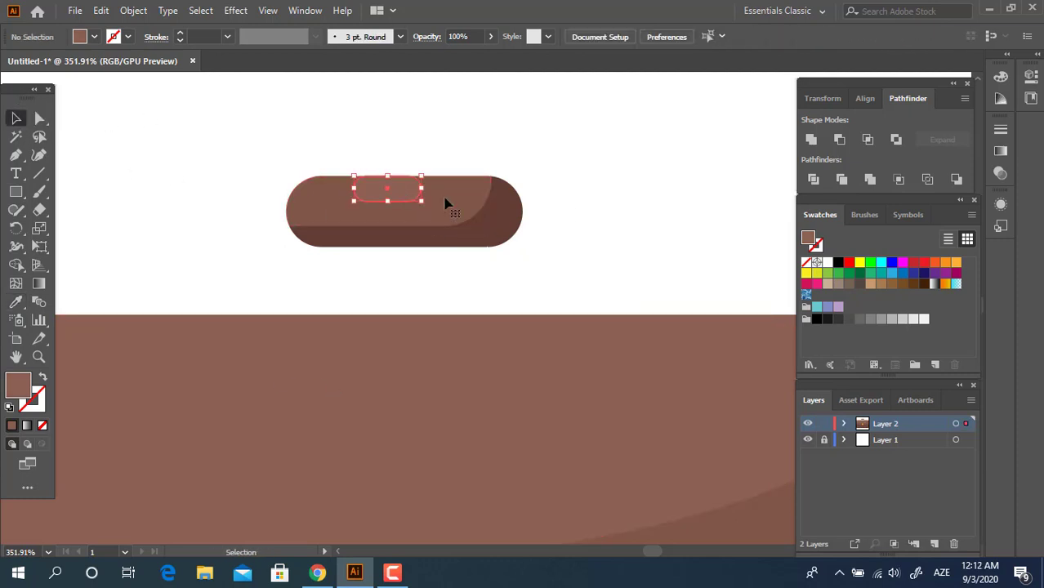
{"action": "left_click", "coordinate": [807, 141]}
{"action": "left_click", "coordinate": [697, 140]}
- Group the light highlight with the handle pill
{"action": "key", "text": "z"}
{"action": "left_click_drag", "start_coordinate": [686, 141], "coordinate": [448, 178]}
{"action": "left_click_drag", "start_coordinate": [448, 178], "coordinate": [285, 177]}
{"action": "left_click_drag", "start_coordinate": [400, 182], "coordinate": [570, 218]}
{"action": "left_click_drag", "start_coordinate": [569, 217], "coordinate": [523, 305]}
{"action": "left_click_drag", "start_coordinate": [114, 111], "coordinate": [337, 258]}
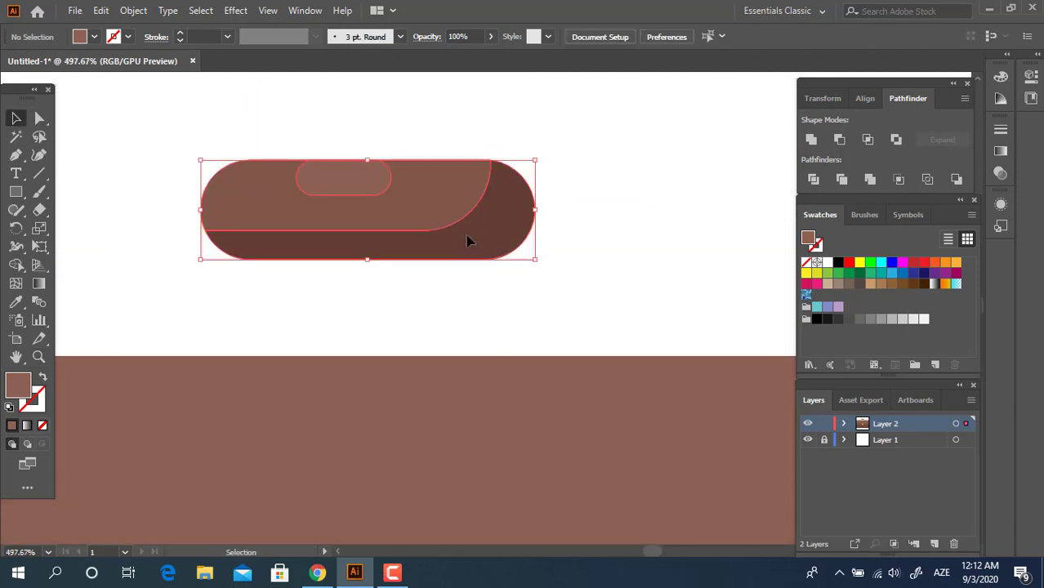
{"action": "right_click", "coordinate": [467, 237]}
{"action": "left_click", "coordinate": [576, 349]}
{"action": "left_click_drag", "start_coordinate": [603, 239], "coordinate": [435, 252]}
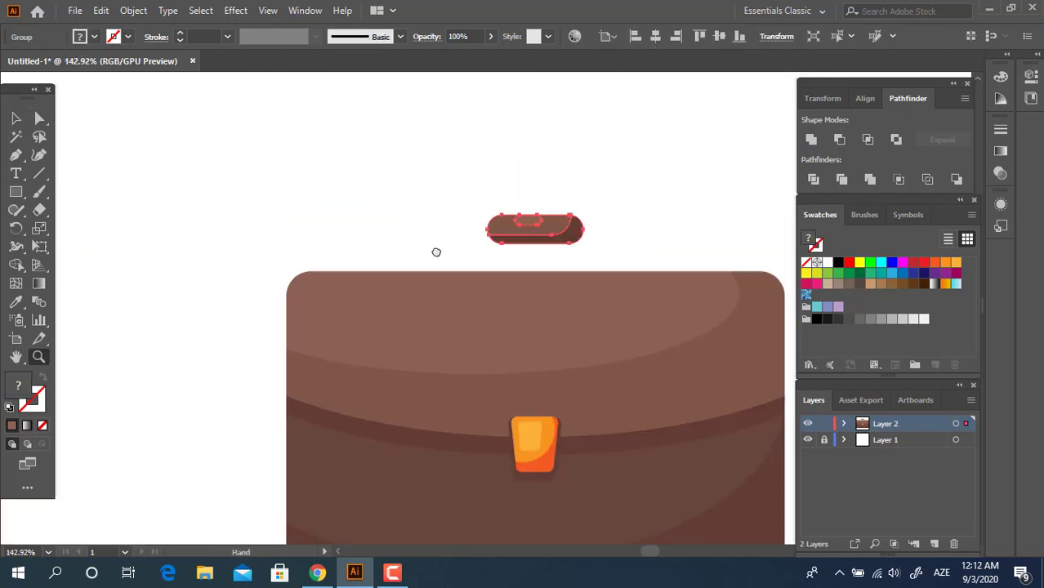
{"action": "left_click_drag", "start_coordinate": [522, 219], "coordinate": [314, 189]}
{"action": "left_click_drag", "start_coordinate": [314, 189], "coordinate": [383, 184]}
{"action": "left_click", "coordinate": [14, 119]}
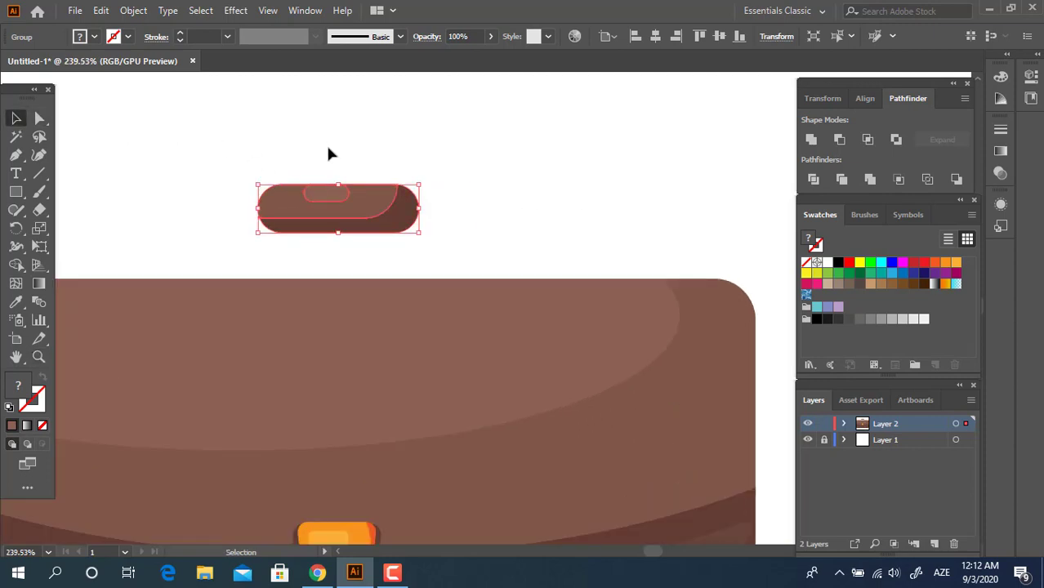
{"action": "key", "text": "ctrl+a"}
{"action": "left_click", "coordinate": [622, 143]}
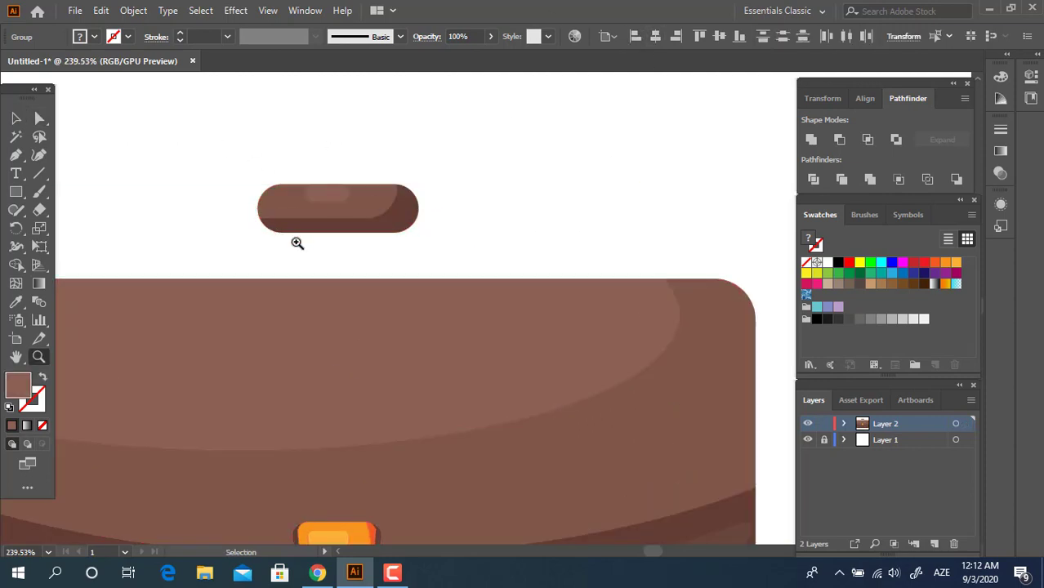
- Draw a stepped path with the Pen tool: about 36 px along the briefcase's upper edge, straight up, and across into the handle
{"action": "left_click_drag", "start_coordinate": [292, 240], "coordinate": [448, 304]}
{"action": "left_click_drag", "start_coordinate": [286, 217], "coordinate": [325, 236]}
{"action": "left_click_drag", "start_coordinate": [144, 188], "coordinate": [240, 201]}
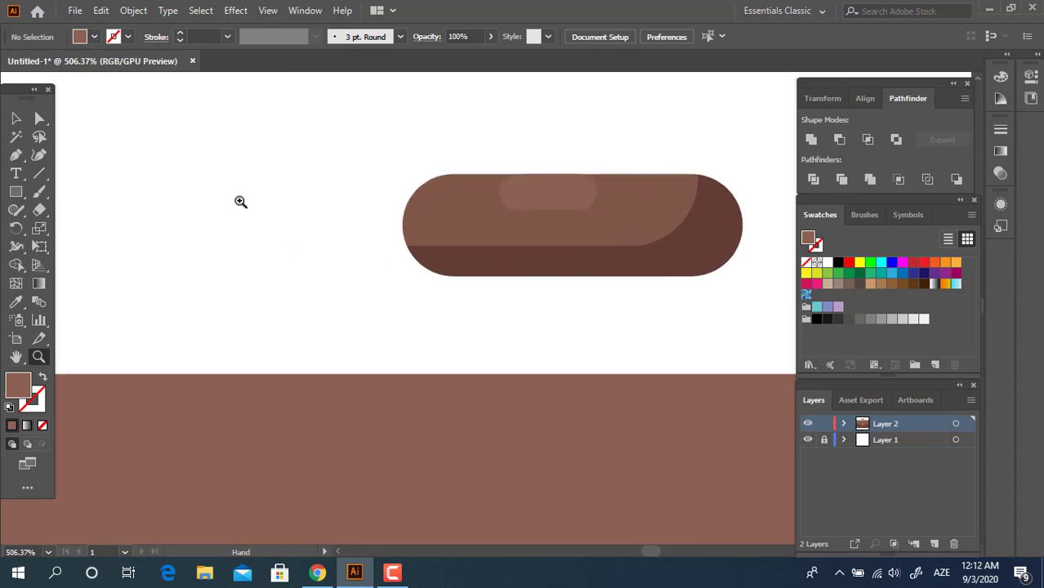
{"action": "left_click", "coordinate": [170, 375]}
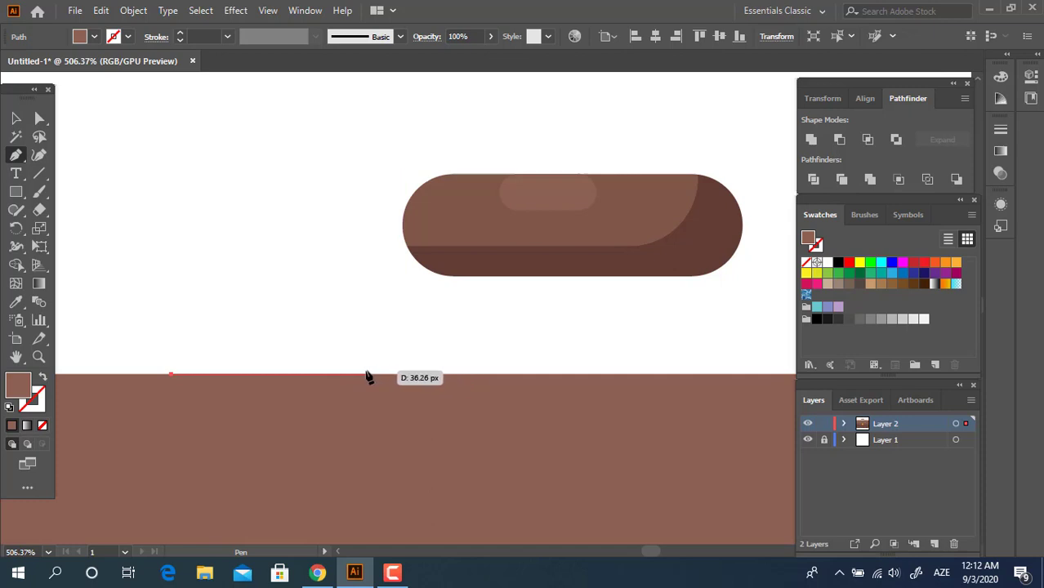
{"action": "left_click", "coordinate": [365, 375]}
{"action": "left_click", "coordinate": [364, 225]}
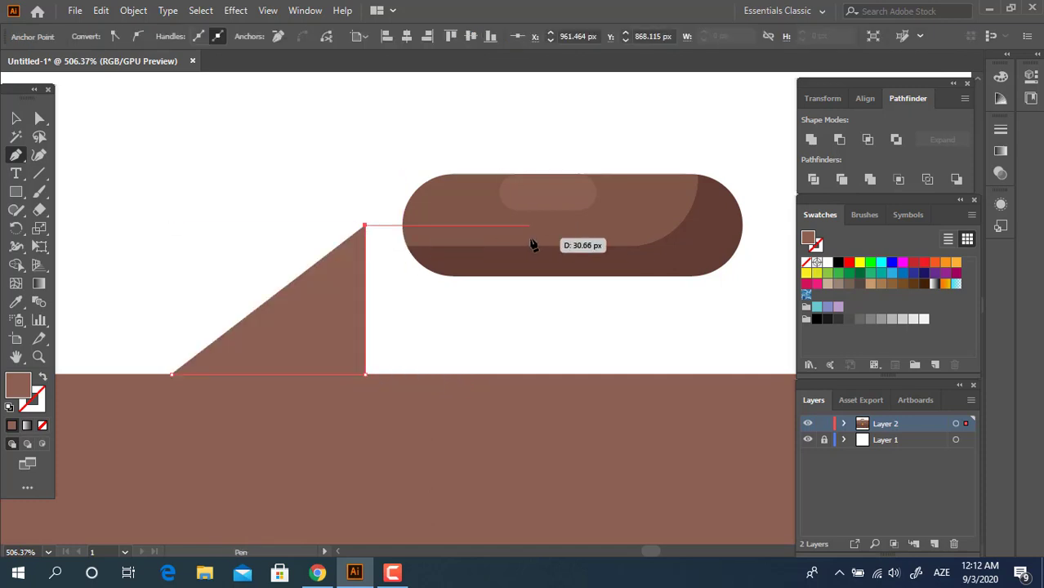
{"action": "left_click", "coordinate": [558, 227]}
- Swap the path's fill to a stroke and set the stroke color to dark brown #423937
{"action": "left_click", "coordinate": [14, 119]}
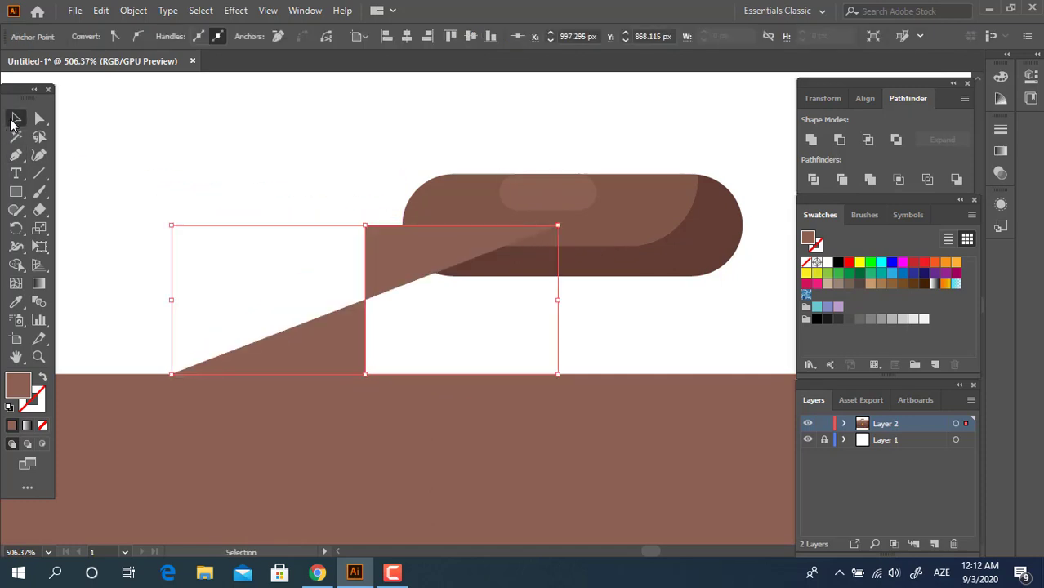
{"action": "left_click", "coordinate": [43, 377]}
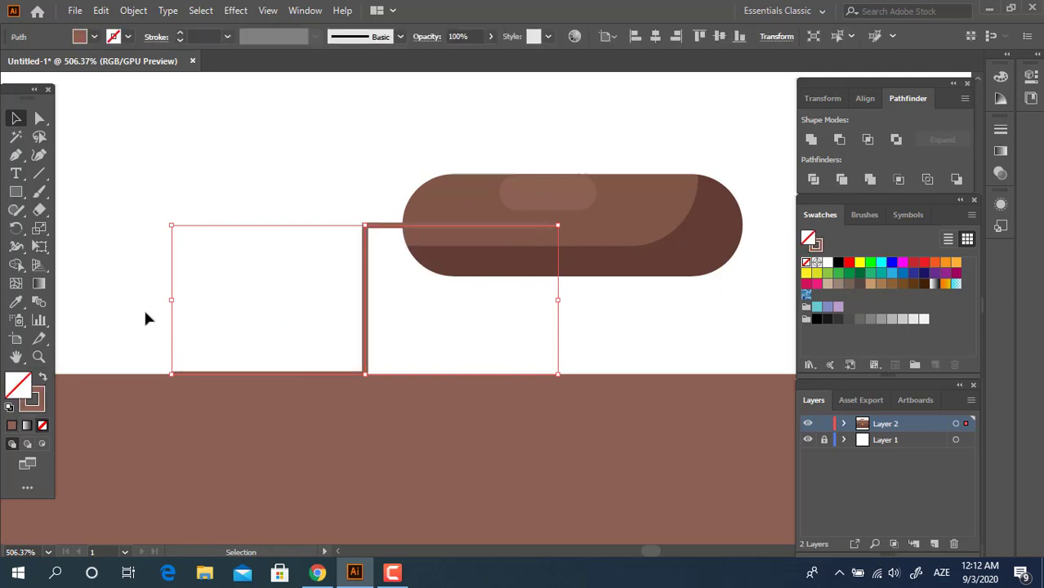
{"action": "double_click", "coordinate": [41, 401]}
{"action": "left_click_drag", "start_coordinate": [48, 186], "coordinate": [50, 200]}
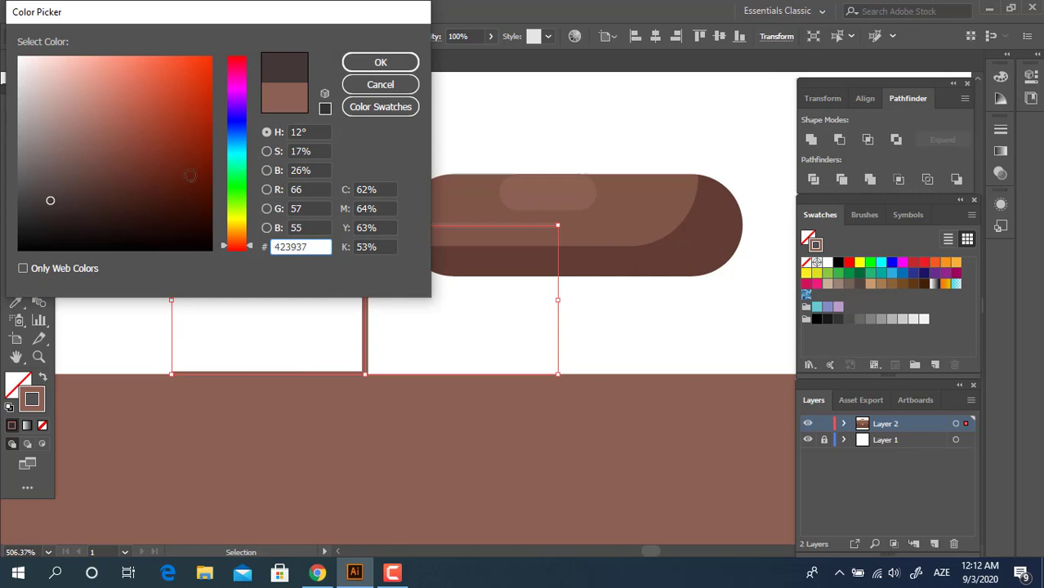
{"action": "left_click", "coordinate": [380, 63]}
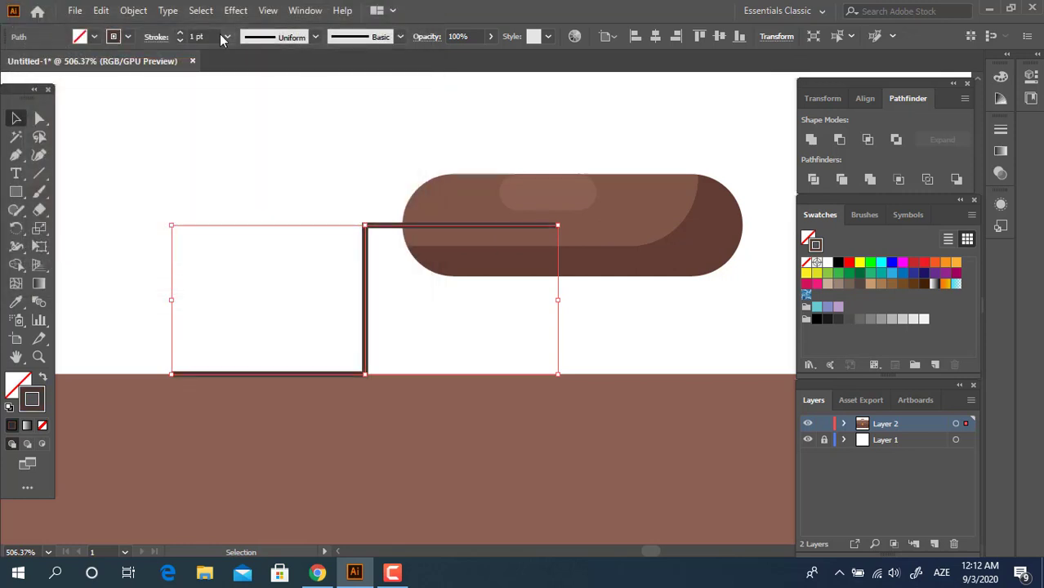
- Set the stepped path's stroke weight to 10 pt and send it to the back behind the handle and briefcase
{"action": "type", "text": "10"}
{"action": "key", "text": "Return"}
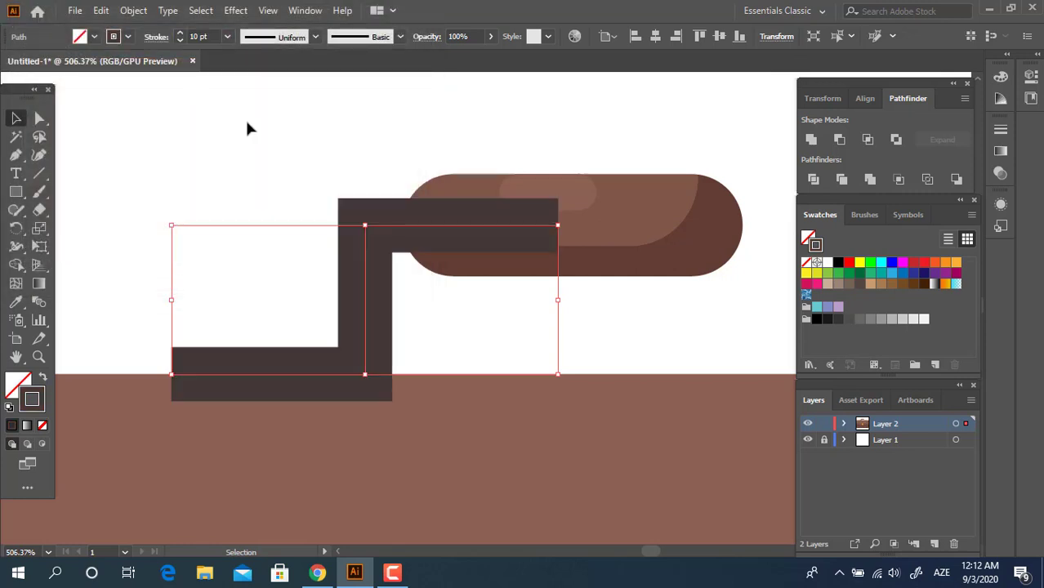
{"action": "right_click", "coordinate": [371, 223]}
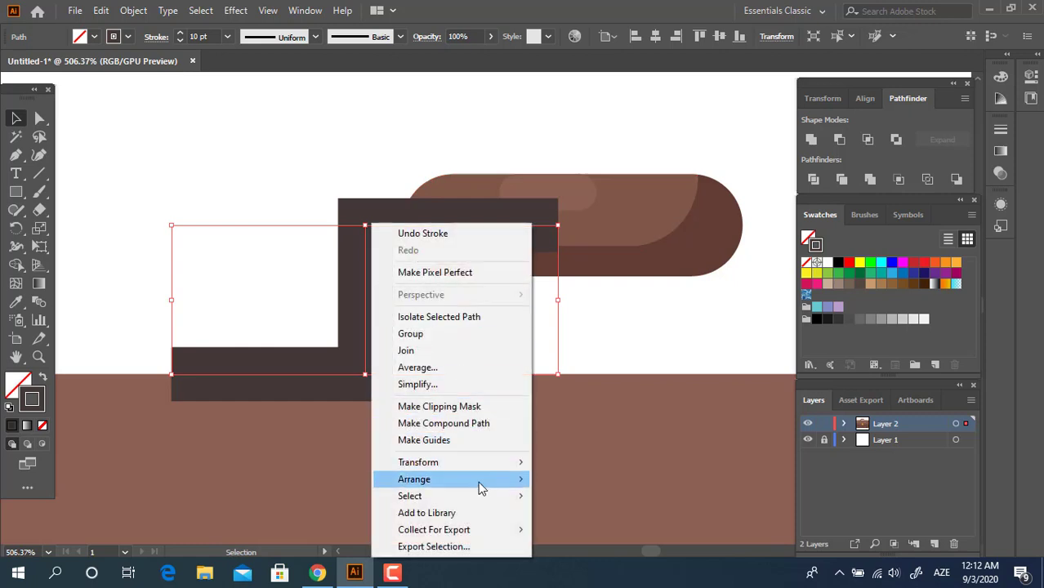
{"action": "mouse_move", "coordinate": [482, 482]}
{"action": "left_click", "coordinate": [621, 529]}
{"action": "left_click", "coordinate": [343, 221]}
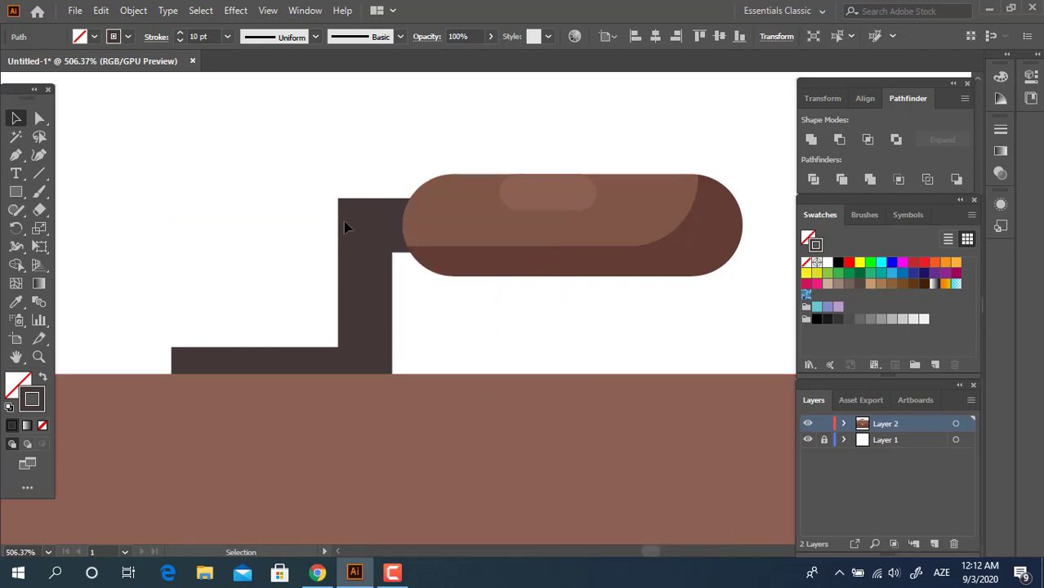
- Set the stepped bracket path's stroke weight to 6 pt and give it round caps
{"action": "key", "text": "z"}
{"action": "left_click_drag", "start_coordinate": [173, 194], "coordinate": [298, 255]}
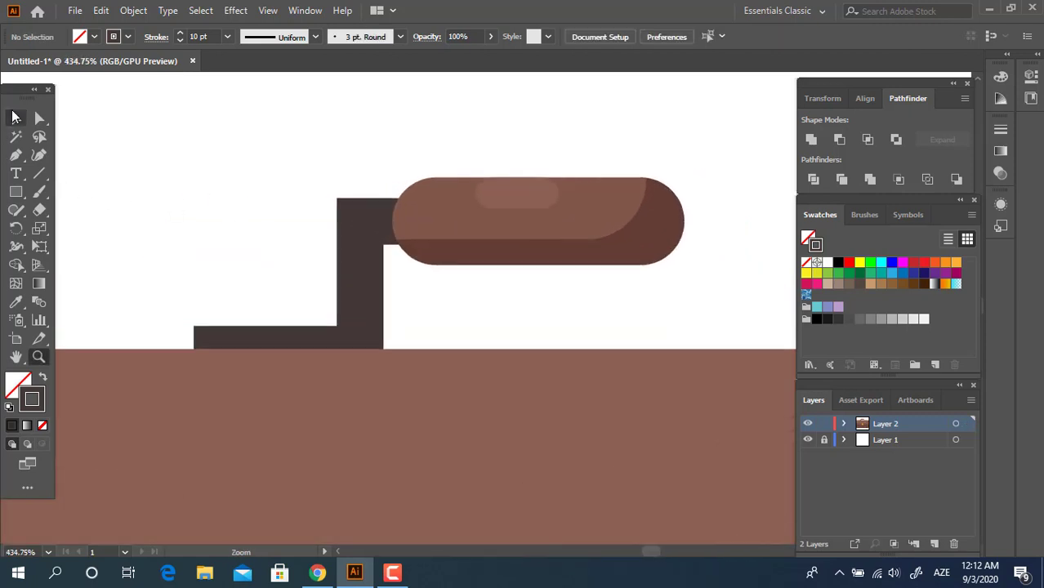
{"action": "left_click_drag", "start_coordinate": [446, 319], "coordinate": [289, 284]}
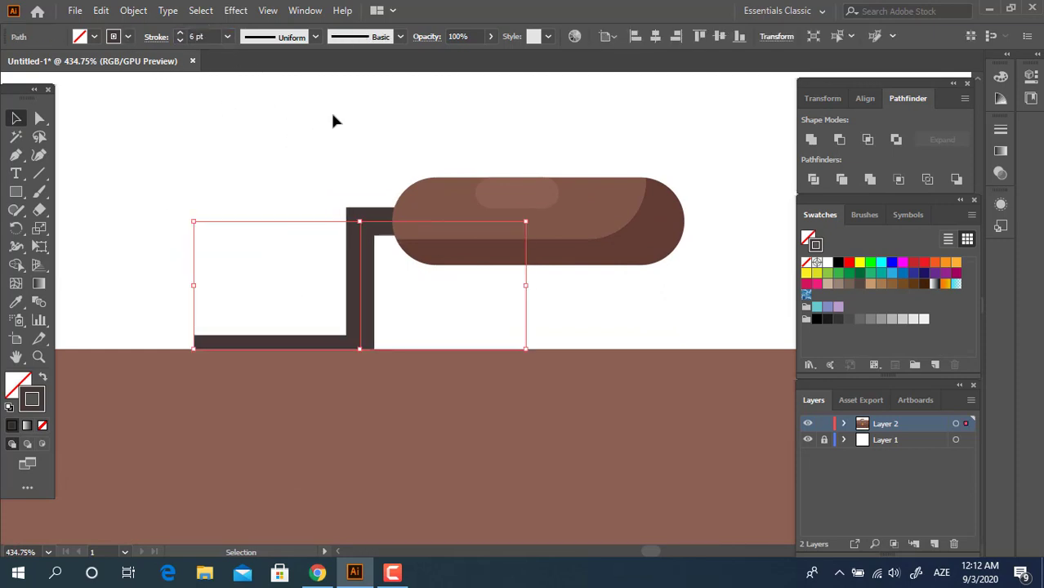
{"action": "left_click", "coordinate": [156, 38]}
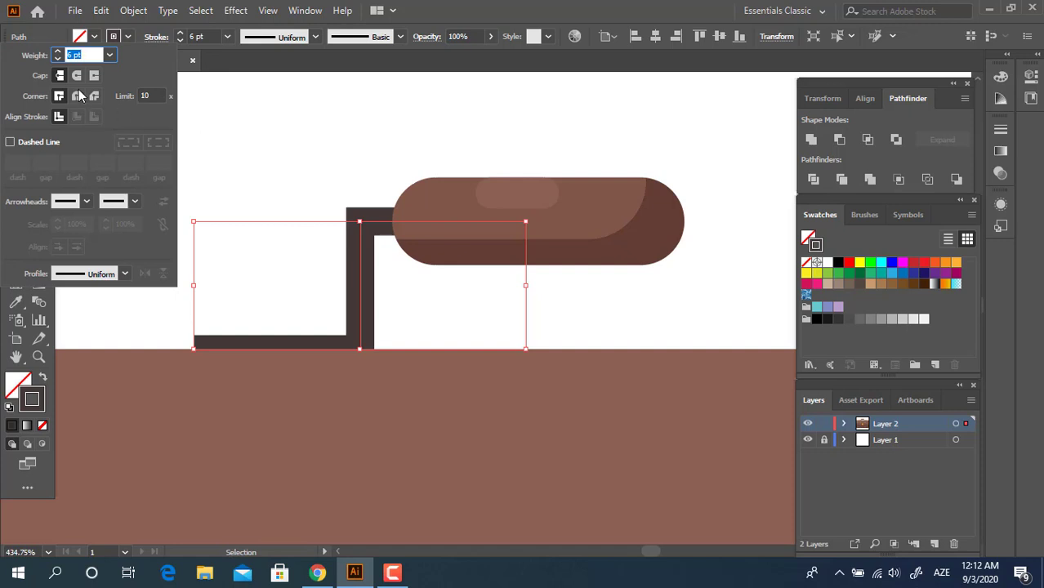
{"action": "left_click", "coordinate": [255, 197]}
- Round the bracket path's upper corner beside the handle to a radius of about 6.5 px
{"action": "key", "text": "z"}
{"action": "mouse_move", "coordinate": [382, 255]}
{"action": "left_mouse_down"}
{"action": "mouse_move", "coordinate": [200, 270]}
{"action": "mouse_move", "coordinate": [440, 330]}
{"action": "left_mouse_up"}
{"action": "left_click", "coordinate": [15, 119]}
{"action": "left_click", "coordinate": [40, 118]}
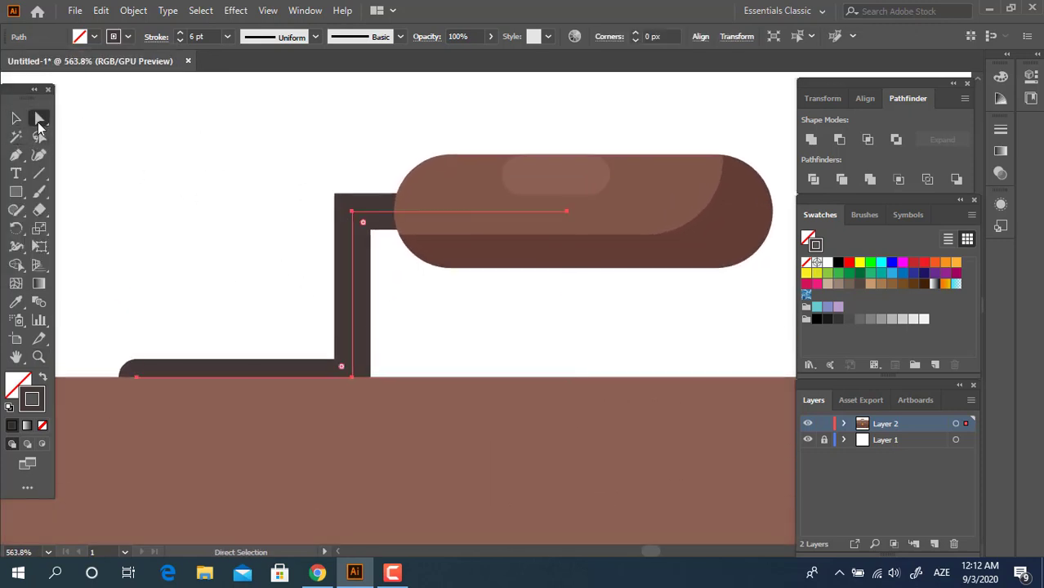
{"action": "left_click", "coordinate": [348, 379]}
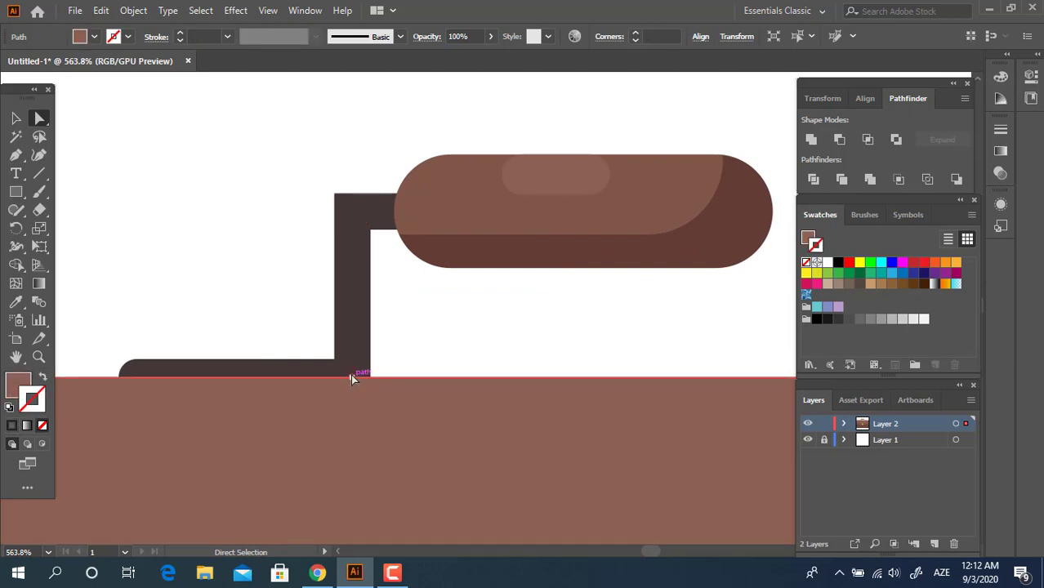
{"action": "left_click", "coordinate": [352, 377]}
{"action": "left_click_drag", "start_coordinate": [370, 235], "coordinate": [369, 237]}
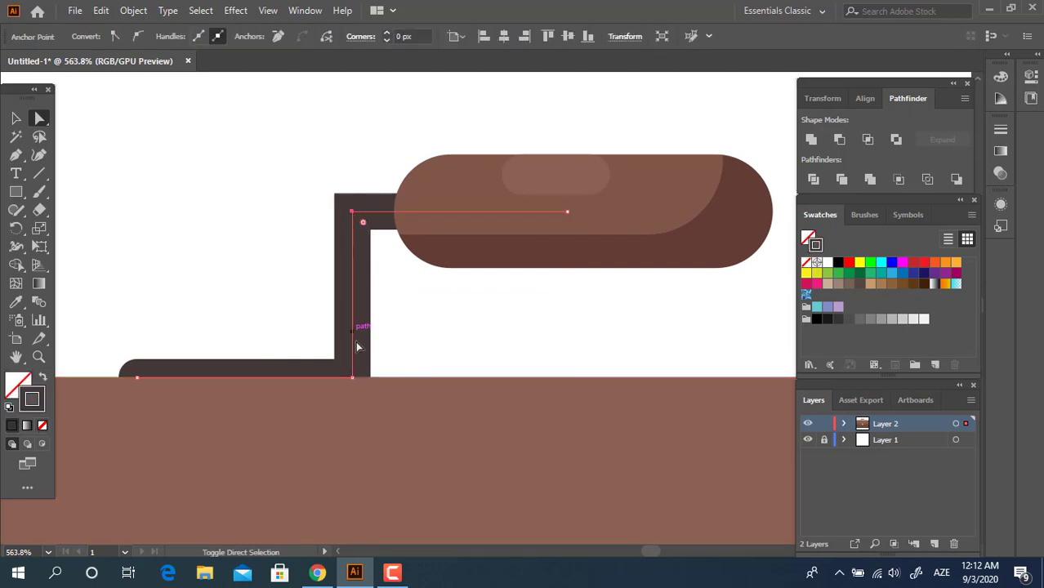
{"action": "left_click", "coordinate": [401, 318]}
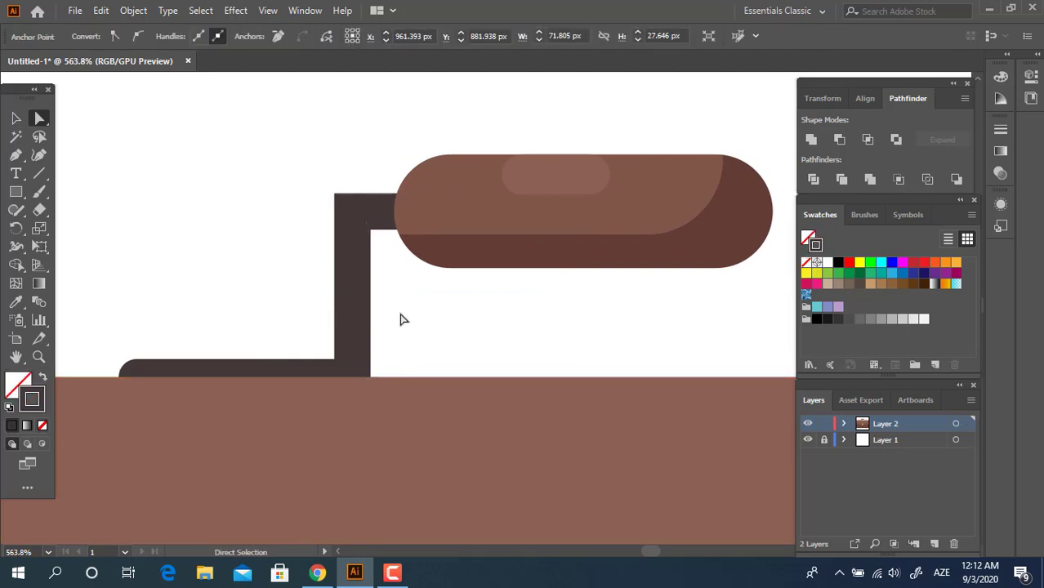
{"action": "left_click", "coordinate": [353, 296]}
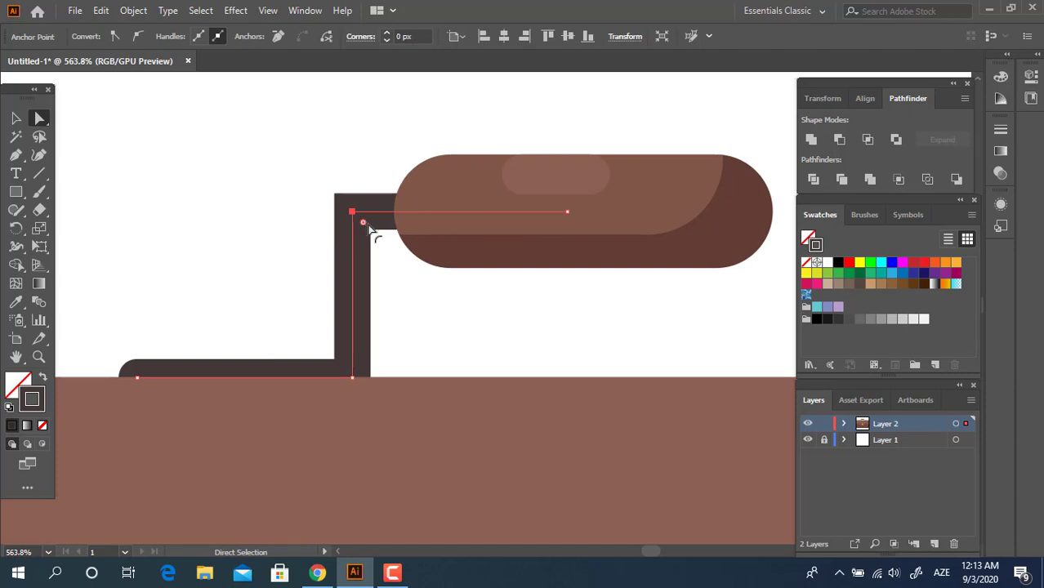
{"action": "left_click_drag", "start_coordinate": [364, 223], "coordinate": [459, 408]}
{"action": "key", "text": "z"}
{"action": "left_click", "coordinate": [39, 117]}
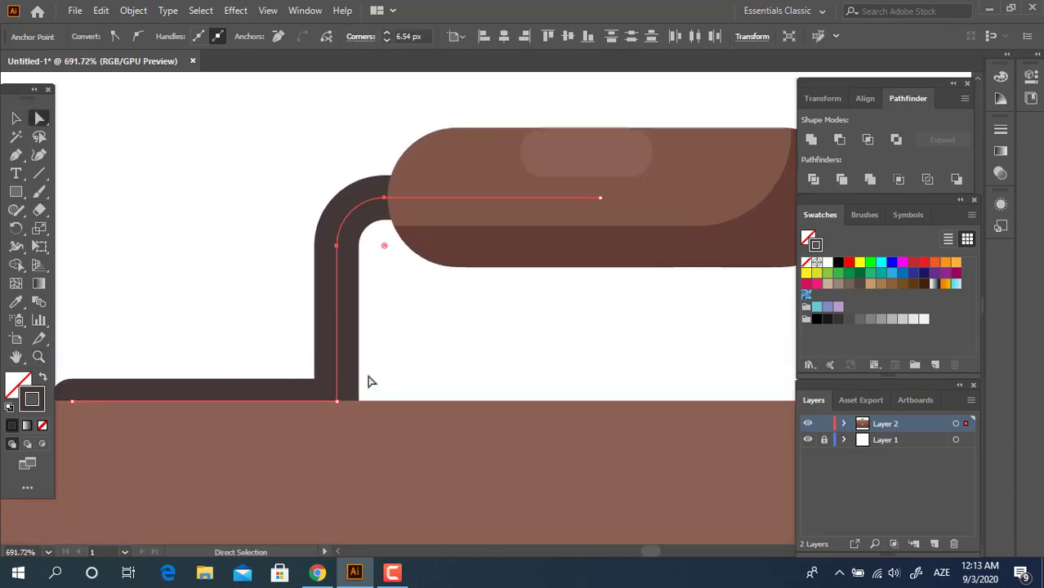
- Round the bracket path's lower corner where it meets the briefcase
{"action": "key", "text": "z"}
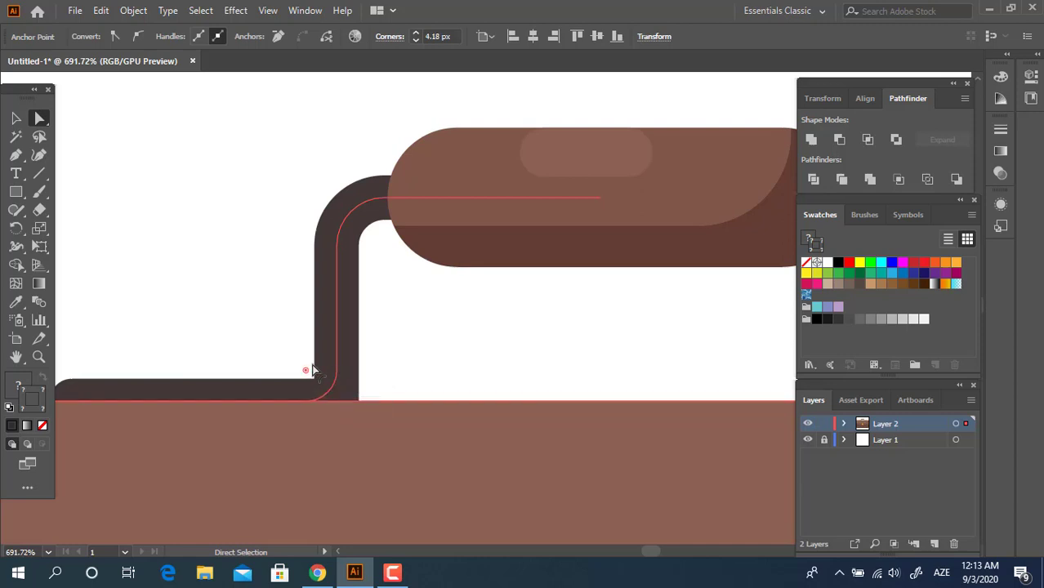
{"action": "left_click_drag", "start_coordinate": [310, 368], "coordinate": [429, 451]}
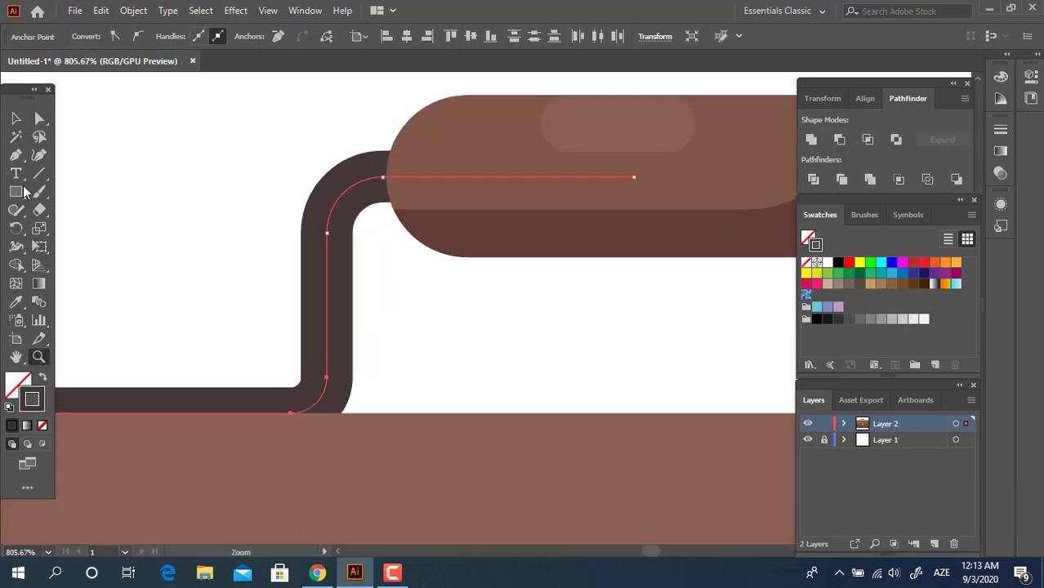
{"action": "left_click", "coordinate": [39, 119]}
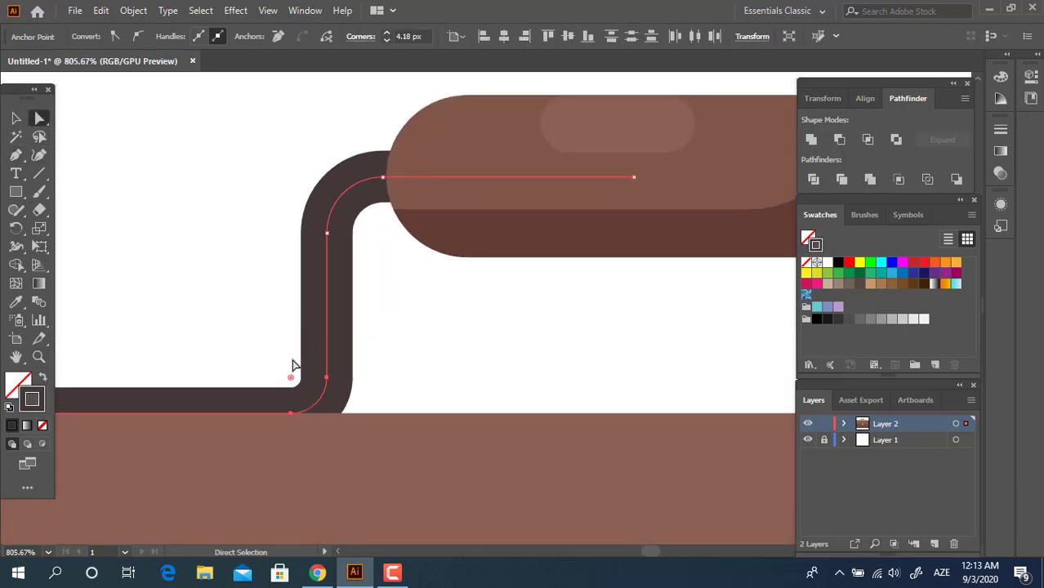
{"action": "left_click_drag", "start_coordinate": [290, 379], "coordinate": [281, 370]}
- Isolate the bracket path and shorten its foot by moving the outer end anchor inward to about X 926 px
{"action": "key", "text": "z"}
{"action": "left_click_drag", "start_coordinate": [364, 317], "coordinate": [83, 295]}
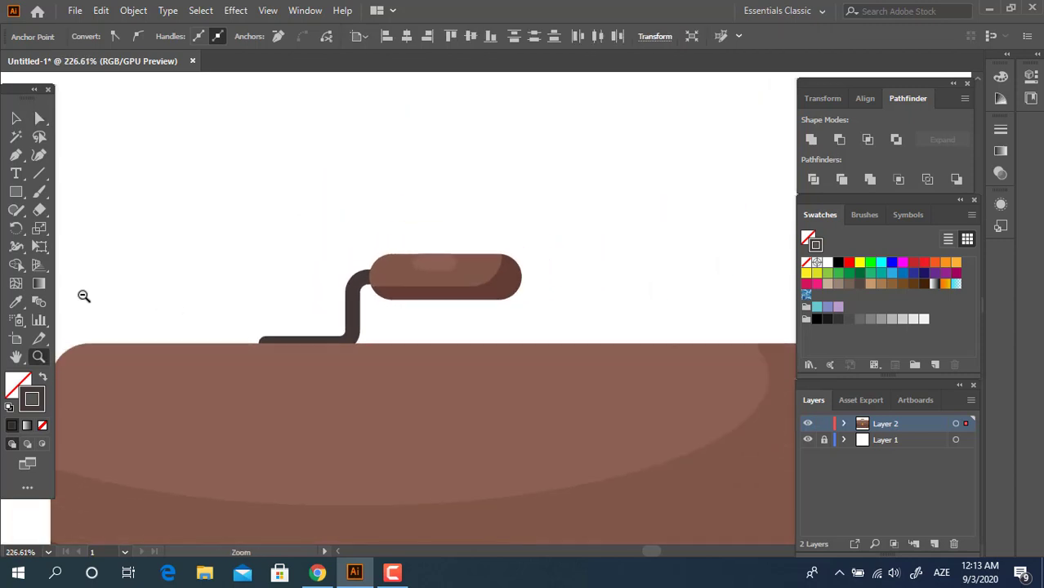
{"action": "left_click", "coordinate": [14, 120]}
{"action": "key", "text": "z"}
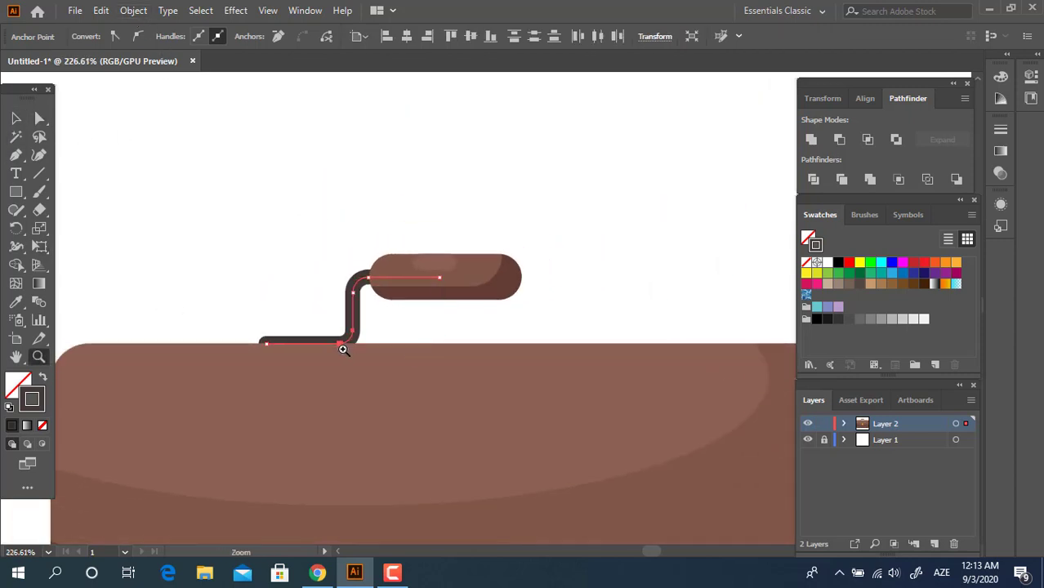
{"action": "left_click_drag", "start_coordinate": [342, 346], "coordinate": [367, 346]}
{"action": "key", "text": "a"}
{"action": "left_click_drag", "start_coordinate": [249, 300], "coordinate": [215, 369]}
{"action": "key", "text": "z"}
{"action": "left_click_drag", "start_coordinate": [271, 230], "coordinate": [57, 269]}
{"action": "left_click_drag", "start_coordinate": [234, 281], "coordinate": [433, 386]}
{"action": "left_click_drag", "start_coordinate": [317, 298], "coordinate": [514, 327]}
{"action": "left_click", "coordinate": [16, 118]}
{"action": "key", "text": "ctrl+shift+a"}
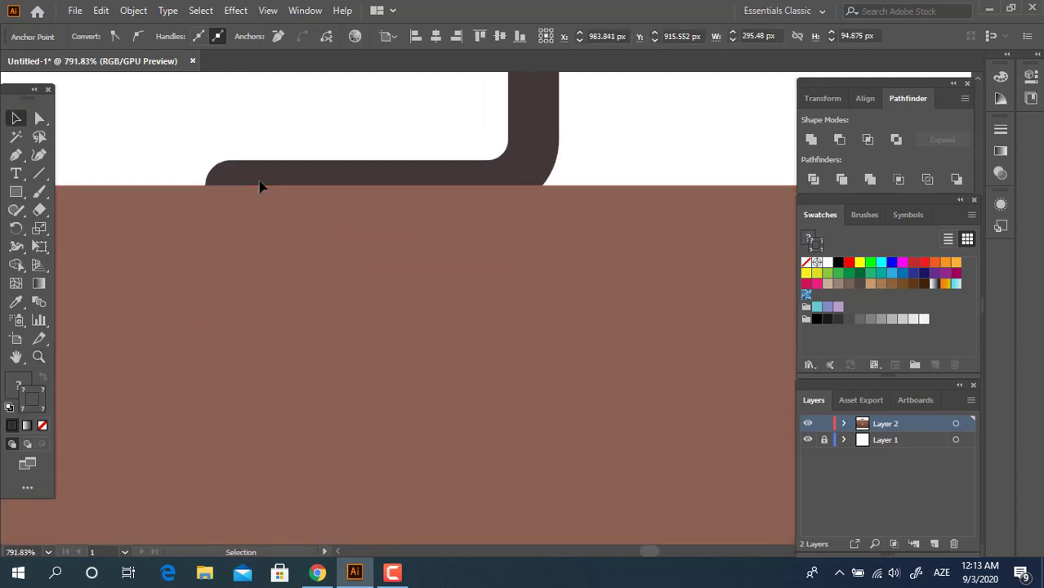
{"action": "double_click", "coordinate": [535, 160]}
{"action": "left_click", "coordinate": [40, 118]}
{"action": "left_click_drag", "start_coordinate": [242, 148], "coordinate": [214, 266]}
{"action": "key", "text": "Right"}
{"action": "key", "text": "Right"}
{"action": "key", "text": "Right"}
{"action": "key", "text": "Right"}
{"action": "key", "text": "Right"}
{"action": "key", "text": "Right"}
{"action": "key", "text": "Right"}
{"action": "key", "text": "Right"}
{"action": "key", "text": "Right"}
{"action": "key", "text": "Right"}
{"action": "key", "text": "Right"}
{"action": "key", "text": "Right"}
{"action": "key", "text": "Right"}
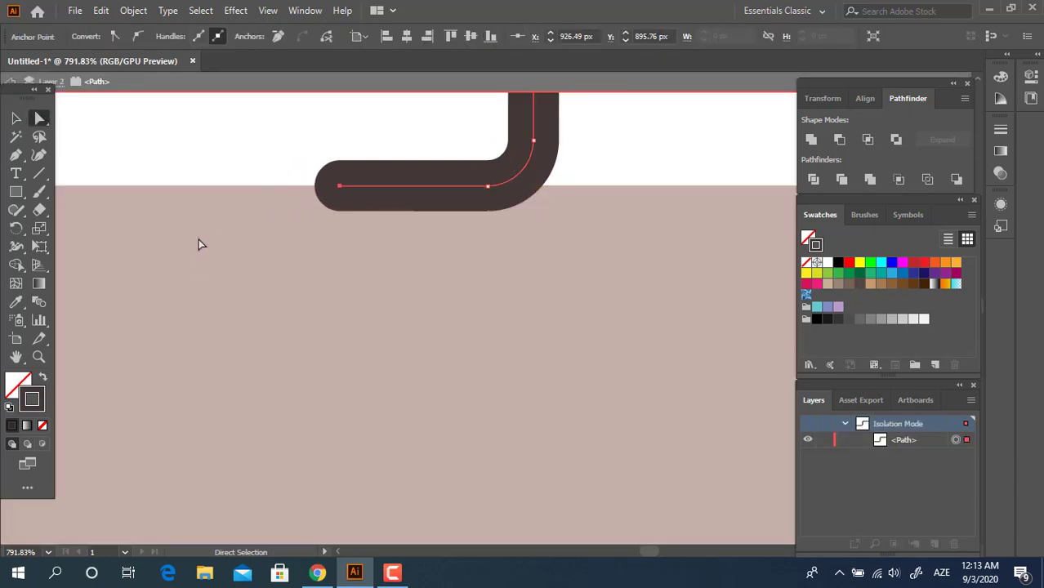
{"action": "double_click", "coordinate": [326, 126]}
- Expand the bracket path's fill and stroke into a filled shape
{"action": "key", "text": "z"}
{"action": "left_click_drag", "start_coordinate": [392, 140], "coordinate": [119, 200]}
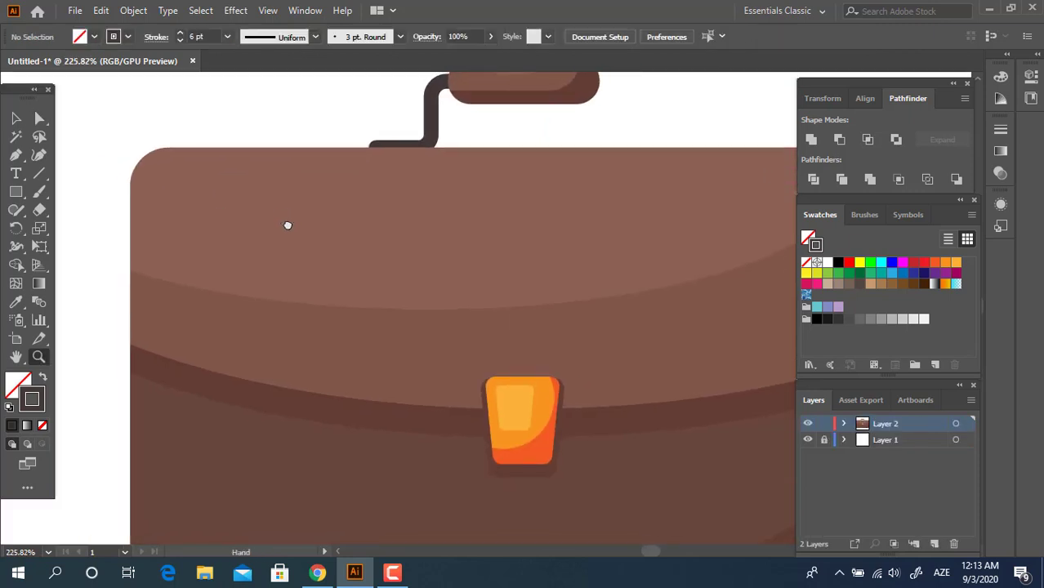
{"action": "left_click_drag", "start_coordinate": [288, 225], "coordinate": [125, 379]}
{"action": "left_click_drag", "start_coordinate": [263, 270], "coordinate": [333, 294]}
{"action": "key", "text": "v"}
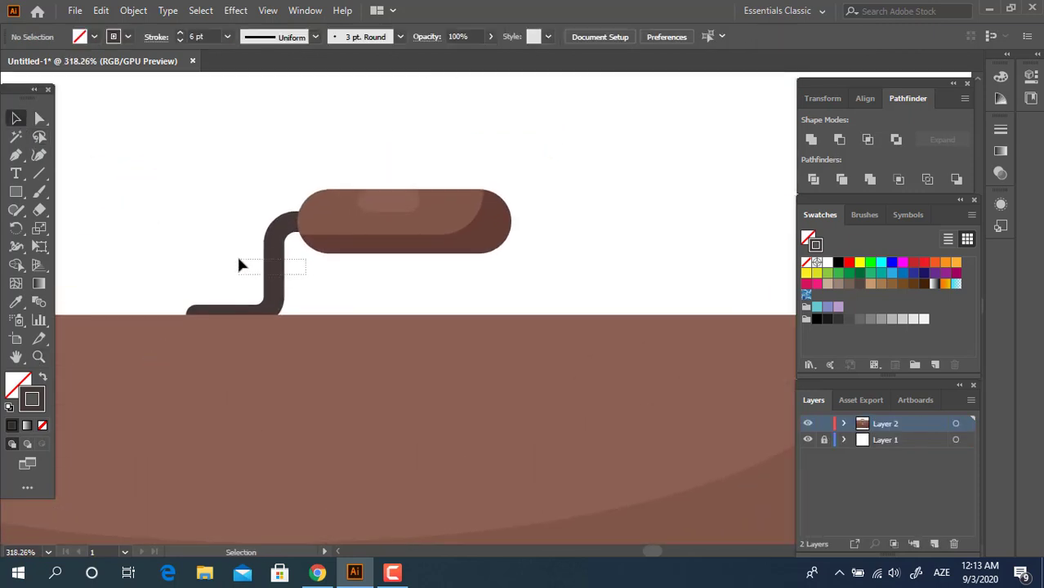
{"action": "left_click_drag", "start_coordinate": [239, 261], "coordinate": [237, 259]}
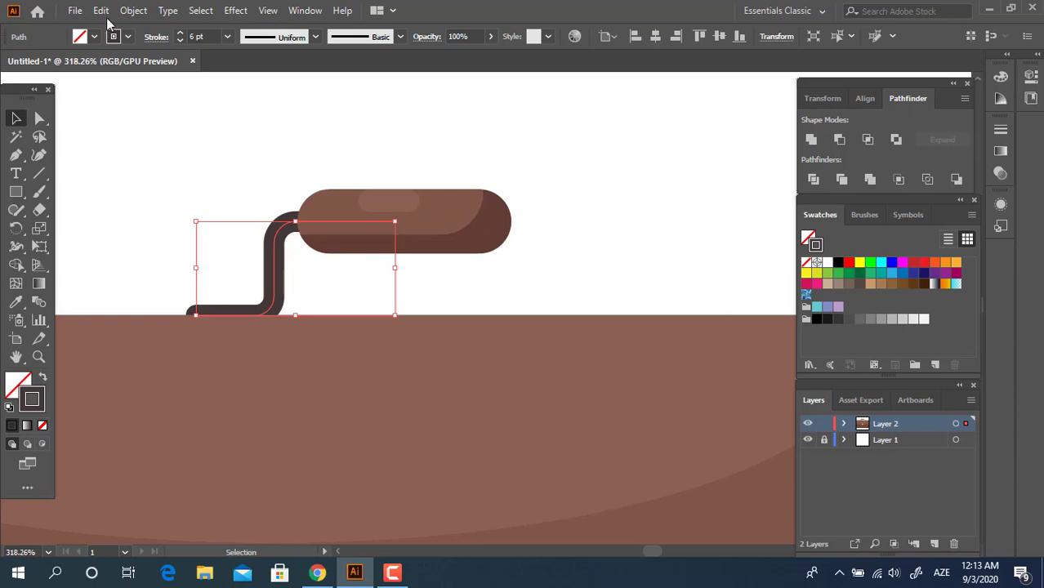
{"action": "left_click", "coordinate": [133, 10]}
{"action": "left_click", "coordinate": [221, 182]}
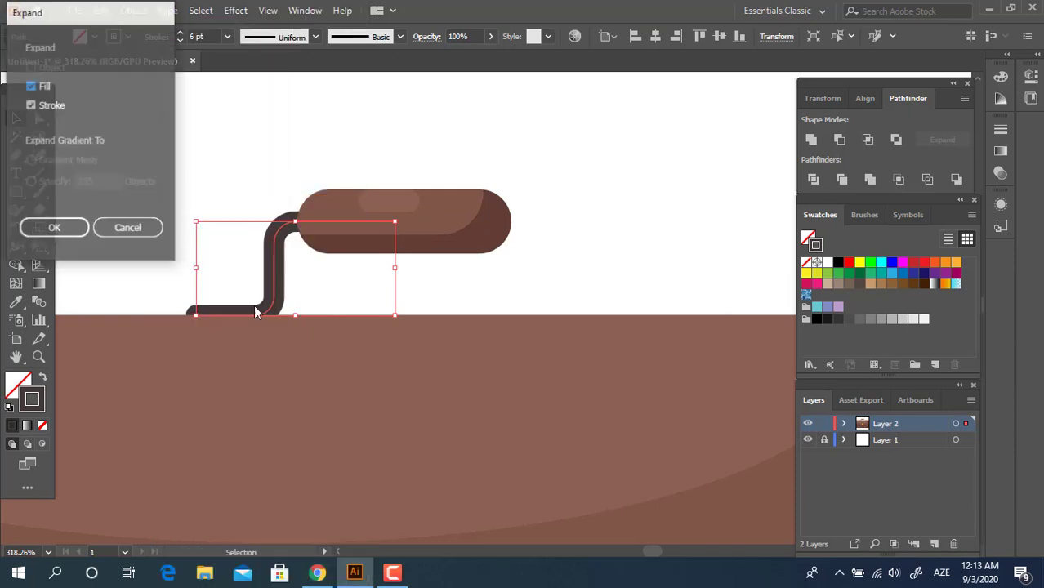
{"action": "left_click", "coordinate": [62, 230]}
{"action": "left_click", "coordinate": [310, 269]}
- Duplicate the bracket, reflect the copy about the vertical axis, and place it at the handle's other end
{"action": "left_click_drag", "start_coordinate": [275, 286], "coordinate": [481, 285]}
{"action": "right_click", "coordinate": [473, 284]}
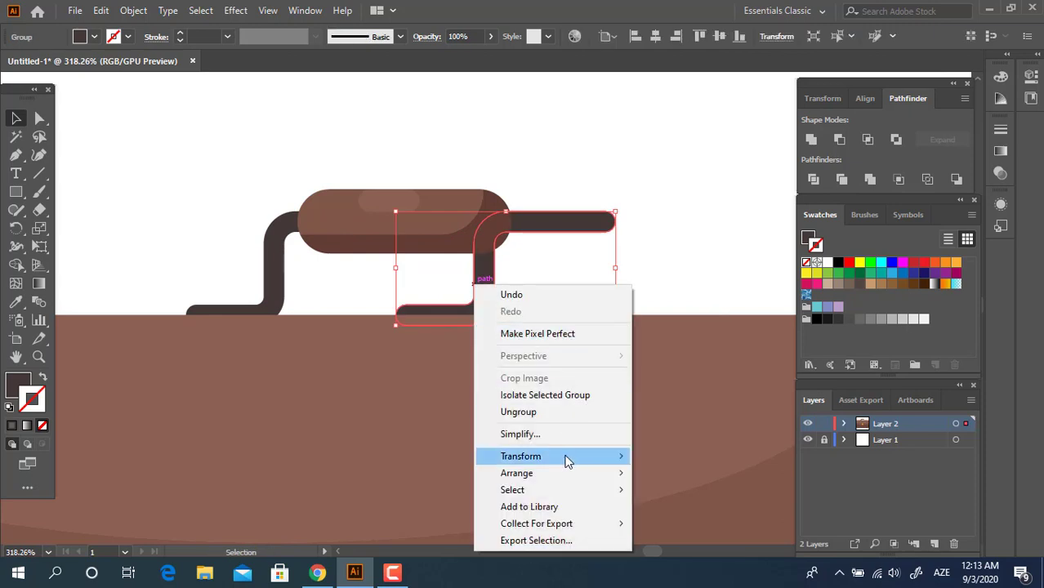
{"action": "mouse_move", "coordinate": [567, 461]}
{"action": "left_click", "coordinate": [723, 381]}
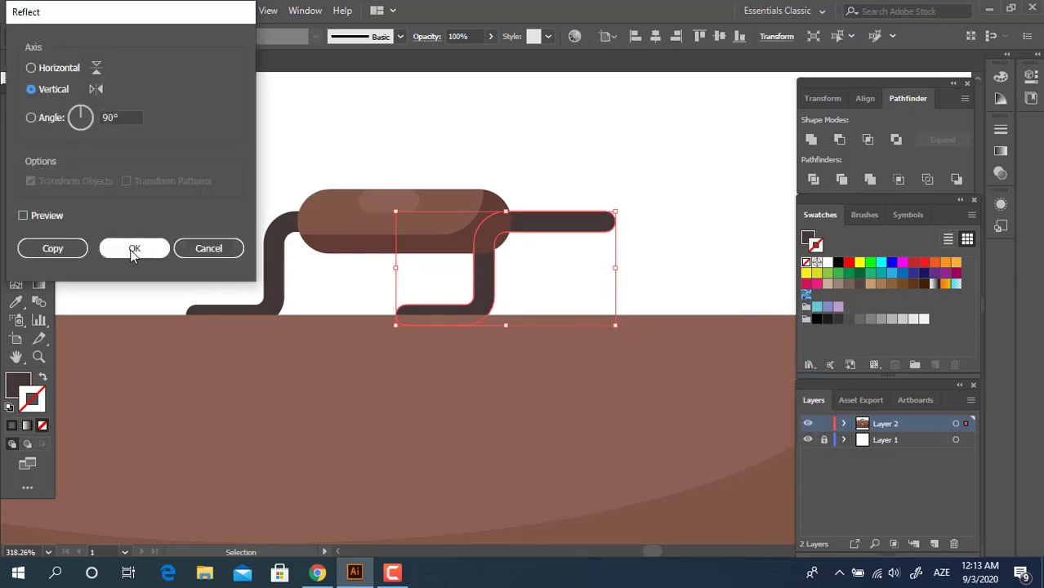
{"action": "left_click", "coordinate": [133, 248]}
{"action": "left_click_drag", "start_coordinate": [535, 287], "coordinate": [549, 278]}
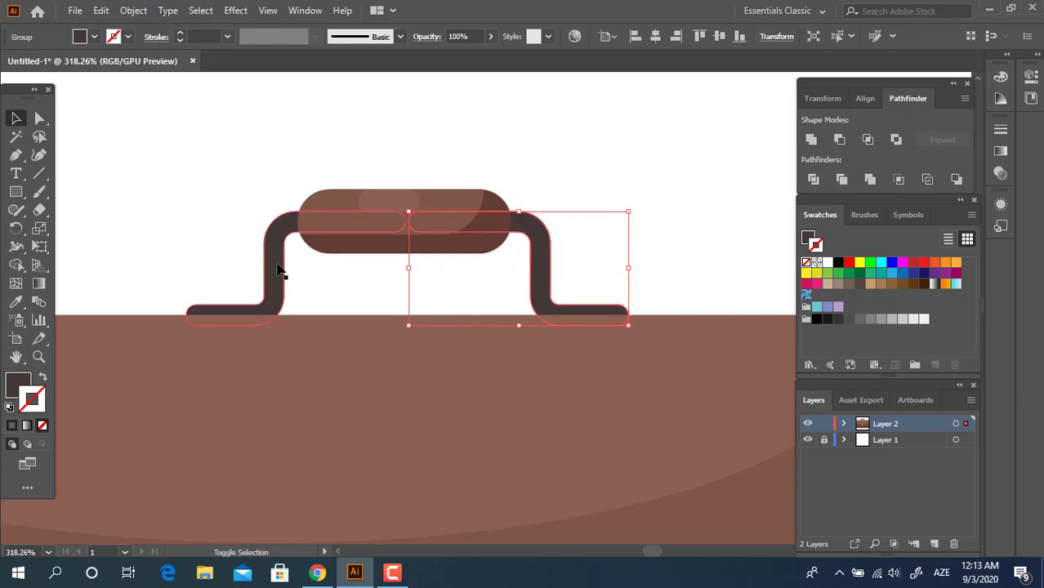
- Group the two handle brackets together
{"action": "left_click", "coordinate": [277, 267], "text": "shift"}
{"action": "right_click", "coordinate": [565, 289]}
{"action": "left_click", "coordinate": [615, 404]}
- Select all briefcase parts and align them to a common horizontal center
{"action": "key", "text": "z"}
{"action": "left_click_drag", "start_coordinate": [472, 174], "coordinate": [104, 181]}
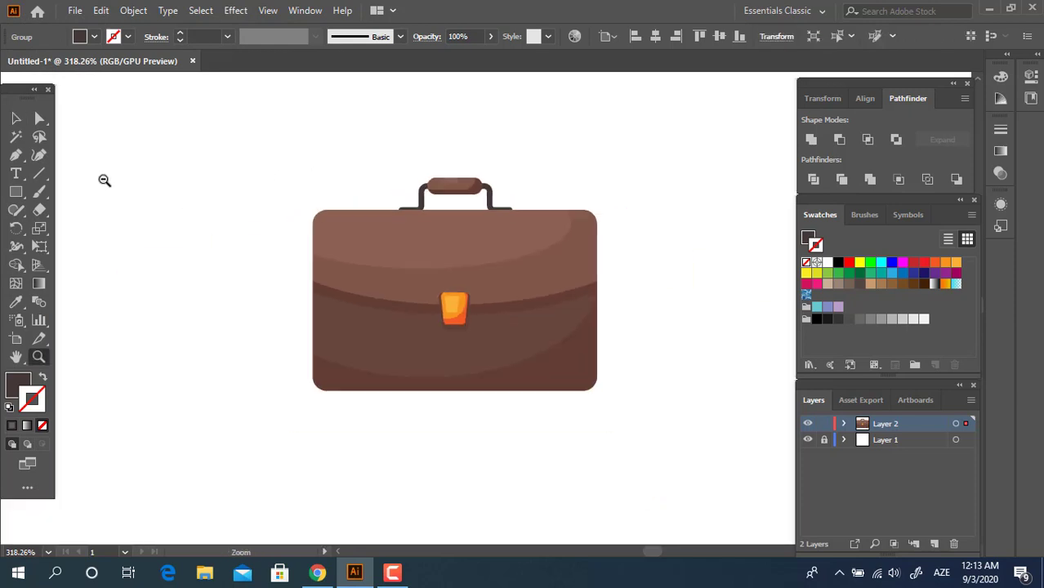
{"action": "key", "text": "v"}
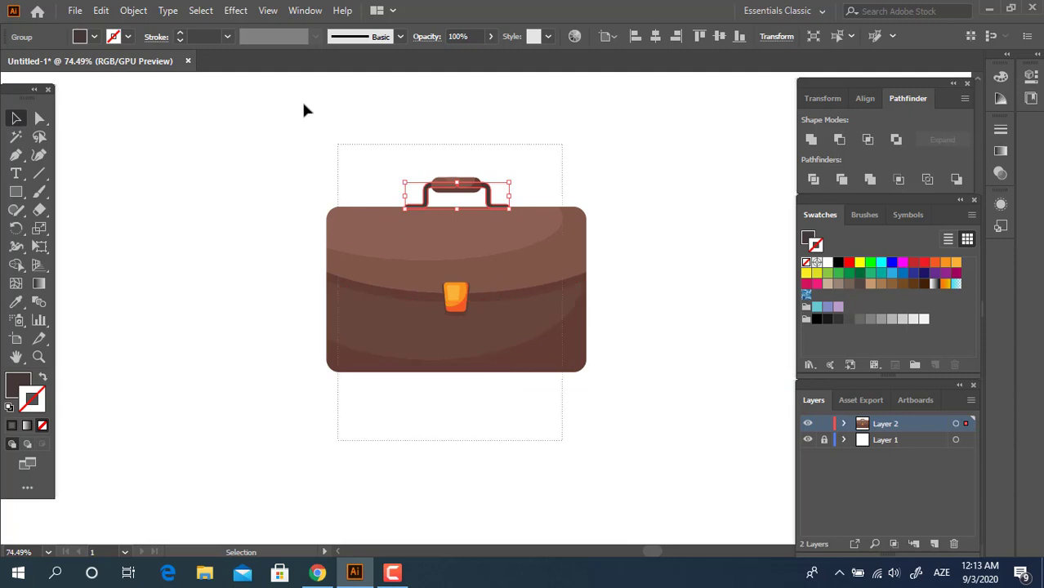
{"action": "left_click_drag", "start_coordinate": [303, 104], "coordinate": [299, 97]}
{"action": "left_click", "coordinate": [656, 37]}
{"action": "left_click", "coordinate": [630, 177]}
- Select all the artwork and group it into a single briefcase object
{"action": "key", "text": "z"}
{"action": "left_click_drag", "start_coordinate": [481, 185], "coordinate": [643, 224]}
{"action": "left_click_drag", "start_coordinate": [459, 163], "coordinate": [282, 200]}
{"action": "key", "text": "v"}
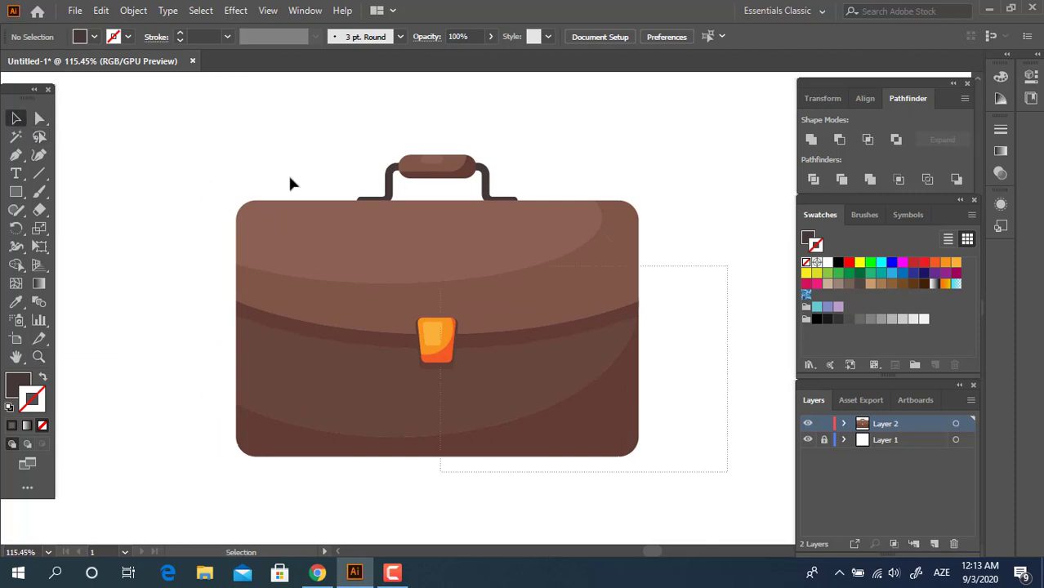
{"action": "key", "text": "ctrl+a"}
{"action": "right_click", "coordinate": [441, 249]}
{"action": "left_click", "coordinate": [507, 365]}
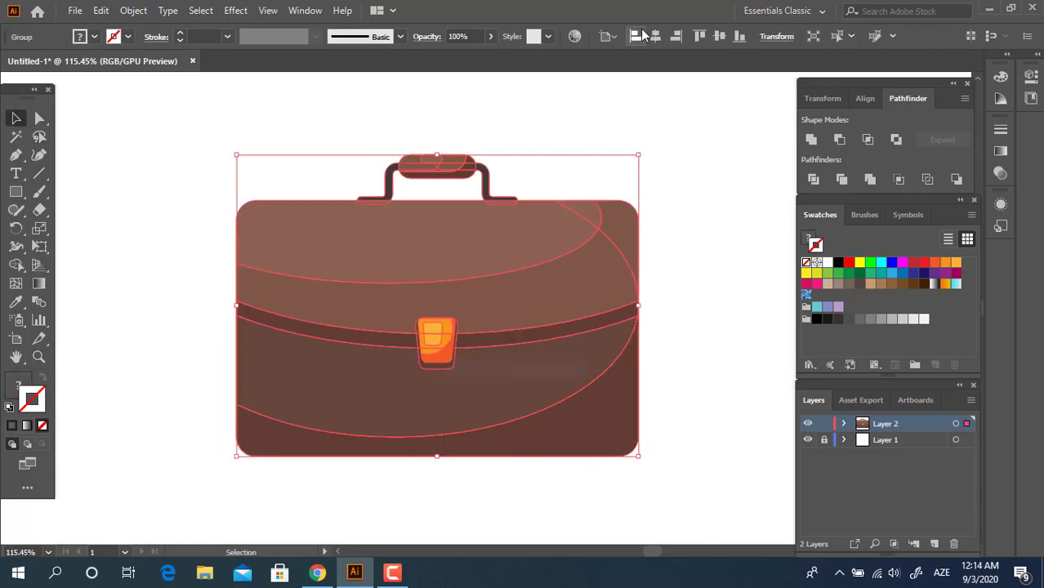
- Align the grouped briefcase to the vertical center and deselect it
{"action": "left_click", "coordinate": [720, 37]}
{"action": "key", "text": "z"}
{"action": "mouse_move", "coordinate": [538, 234]}
{"action": "left_mouse_down"}
{"action": "mouse_move", "coordinate": [612, 275]}
{"action": "mouse_move", "coordinate": [611, 244]}
{"action": "mouse_move", "coordinate": [546, 220]}
{"action": "left_mouse_up"}
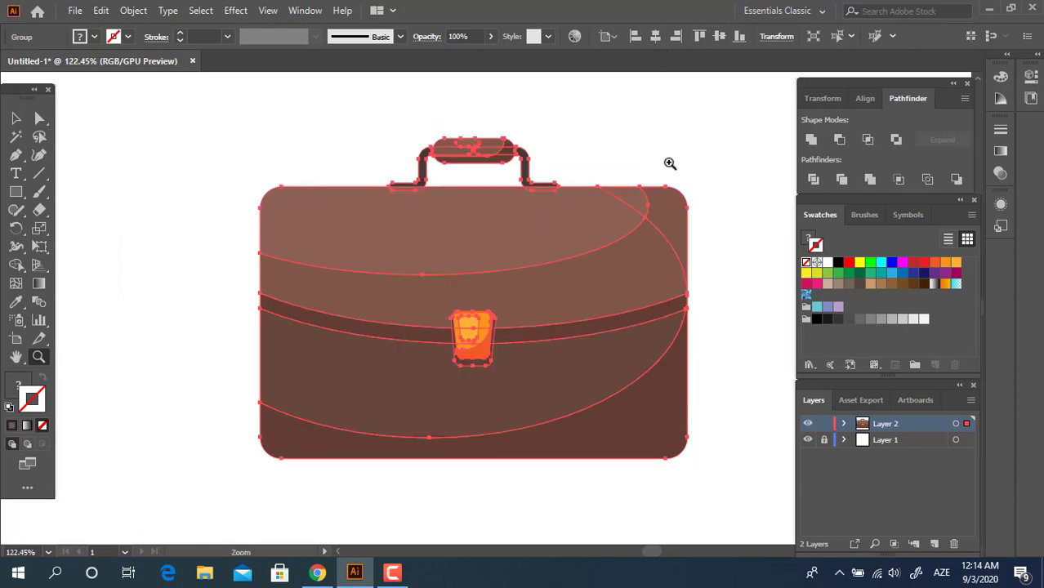
{"action": "left_click", "coordinate": [15, 118]}
{"action": "left_click", "coordinate": [94, 144]}
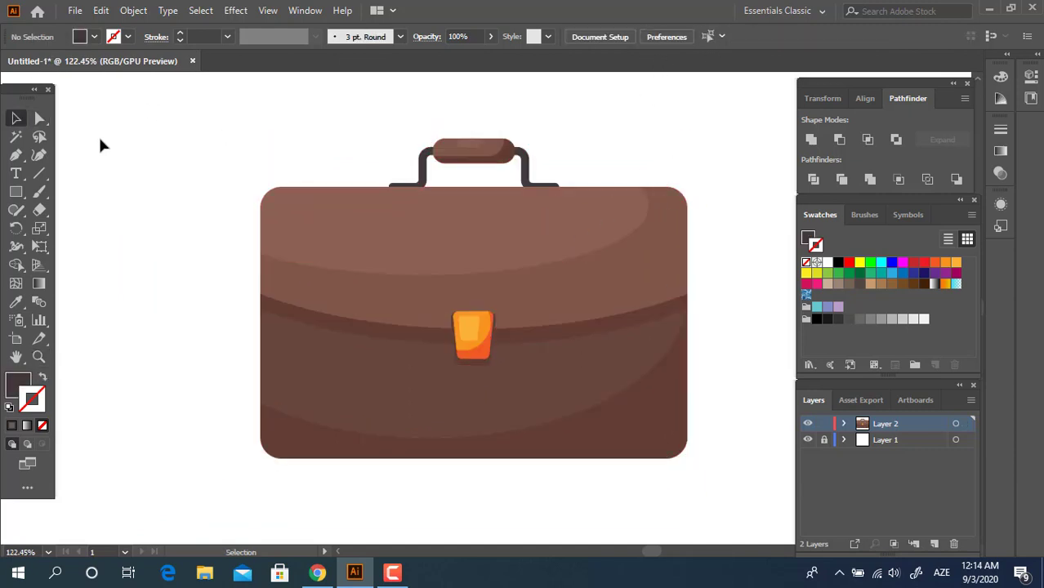